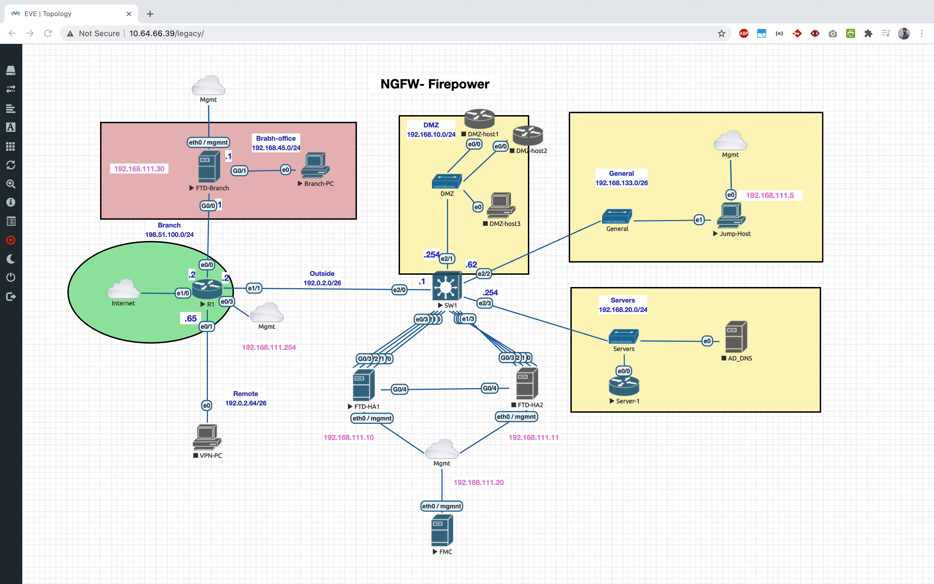
Step: Review the 'NGFW- Firepower' EVE-NG topology with FTD-HA1, FTD-HA2, SW1, Mgmt cloud and FMC
click(776, 531)
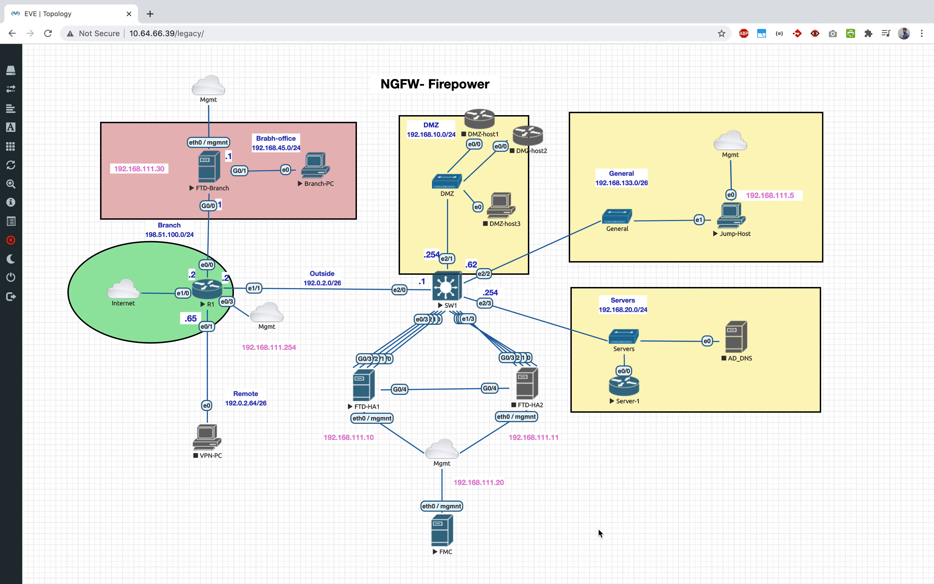
key(ctrl+Up)
Step: Go to the Windows desktop, arrange Firefox, and load the FDM-Branch login page in a new tab
click(669, 55)
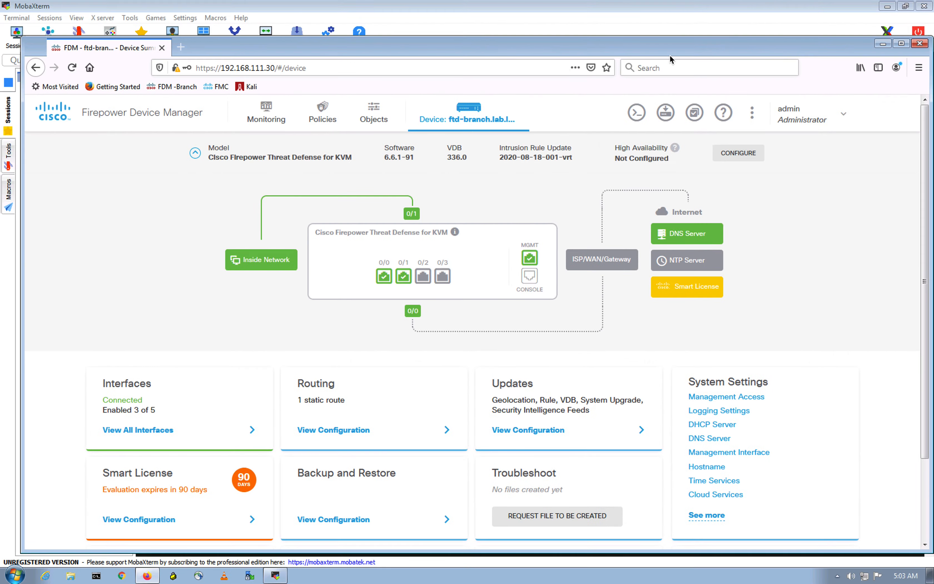
click(886, 6)
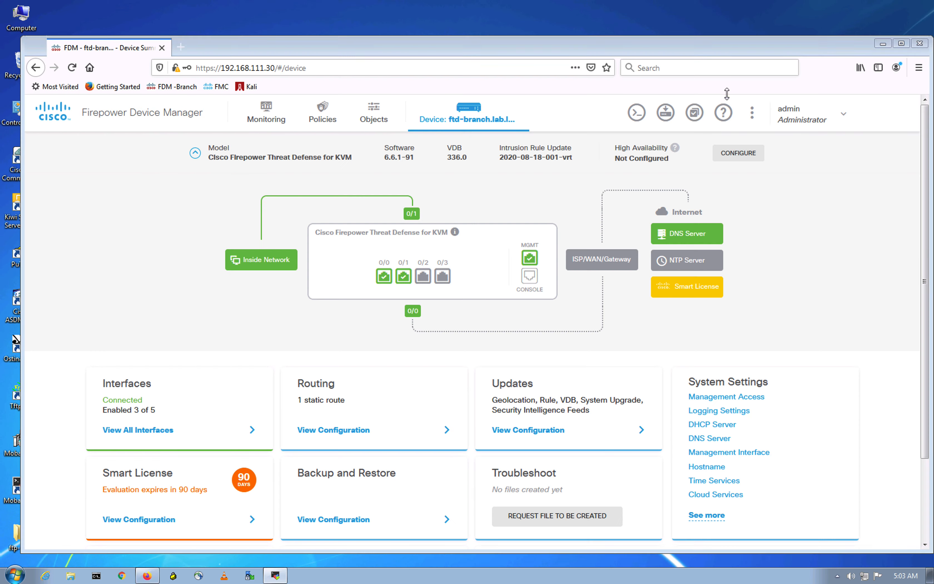
drag(421, 47, 407, 35)
click(168, 35)
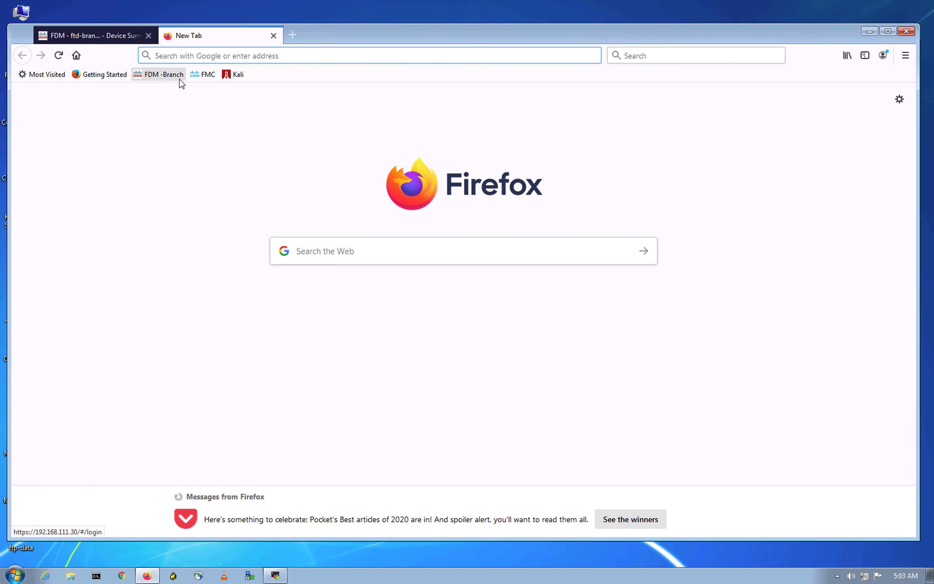
click(204, 74)
click(87, 35)
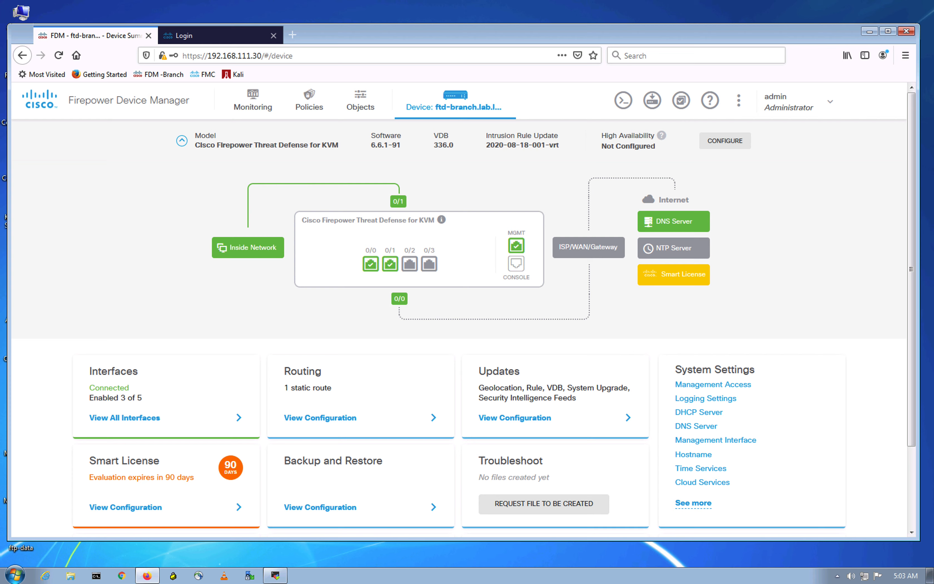
Step: Back on the FDM dashboard, view the Site-to-Site VPN configuration and start a new connection
click(125, 261)
scroll(129, 265, down, 3)
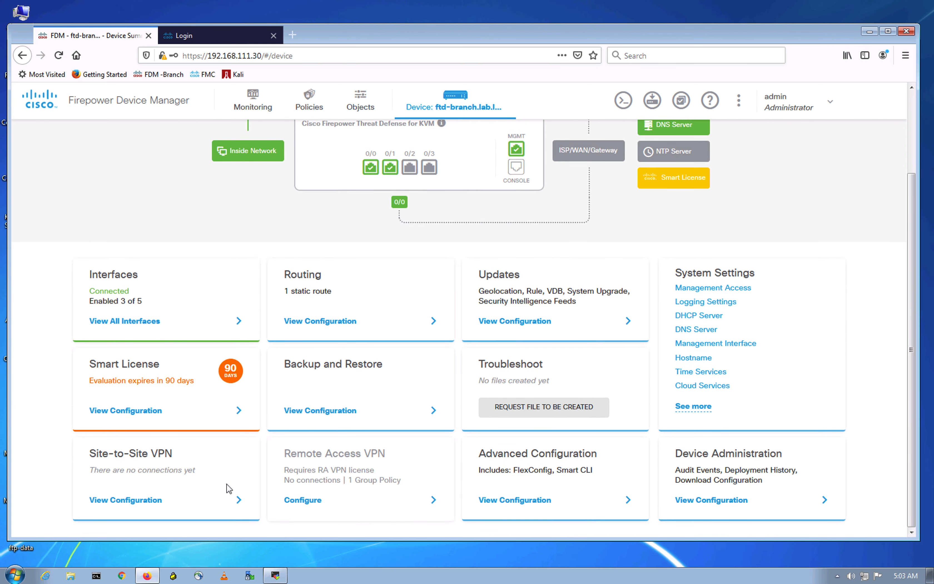
click(146, 500)
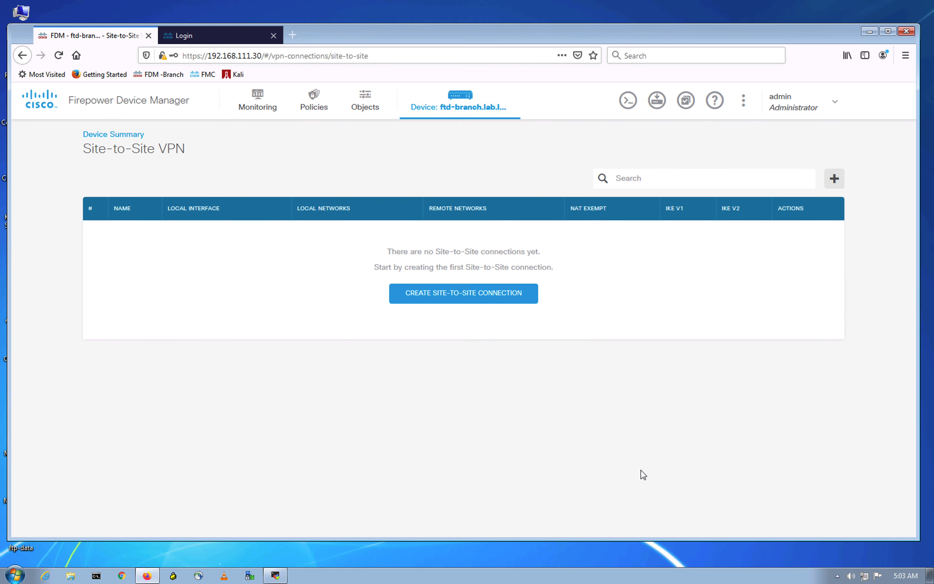
click(513, 295)
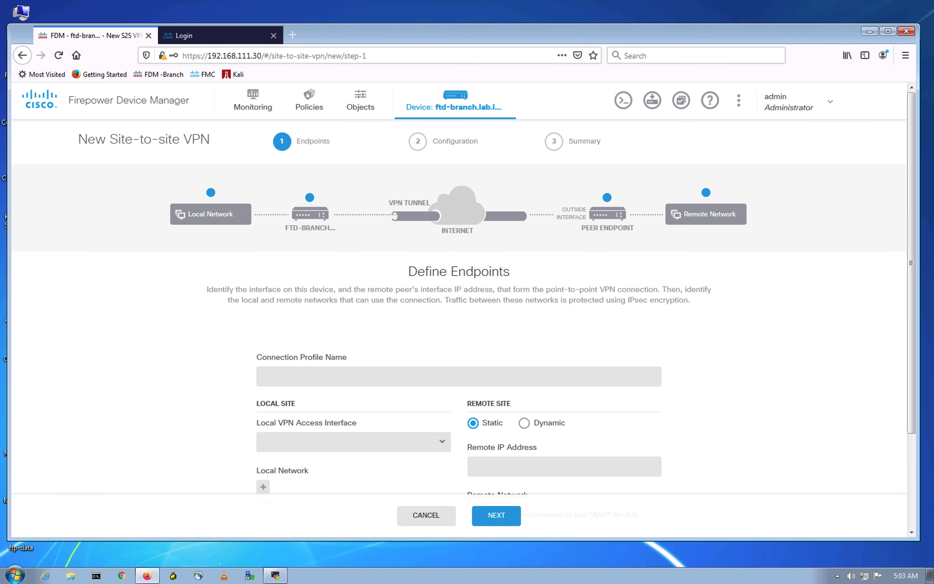
Step: Name the connection profile 'VPNtoHQ'
click(313, 380)
drag(905, 367, 903, 440)
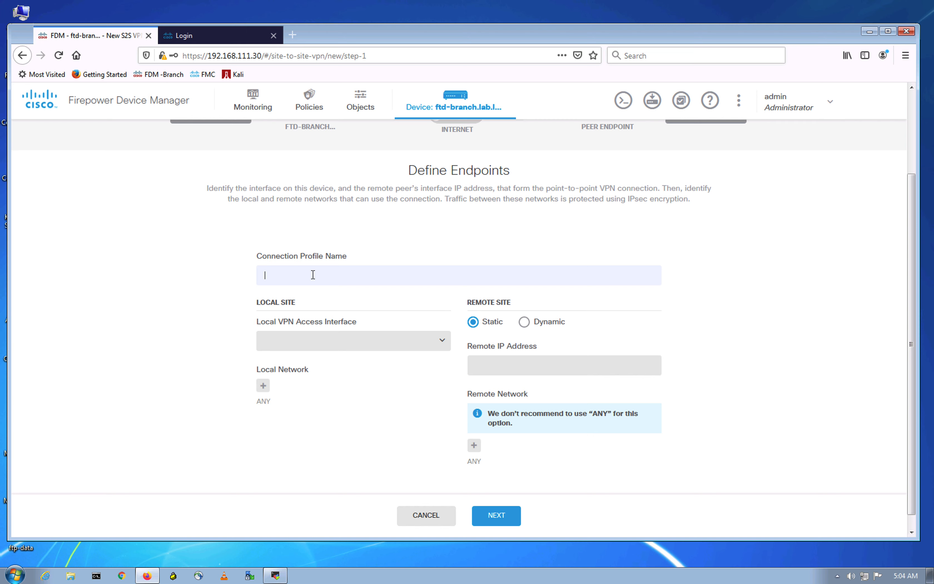
text(VPNto HQ)
click(289, 273)
key(BackSpace)
click(126, 301)
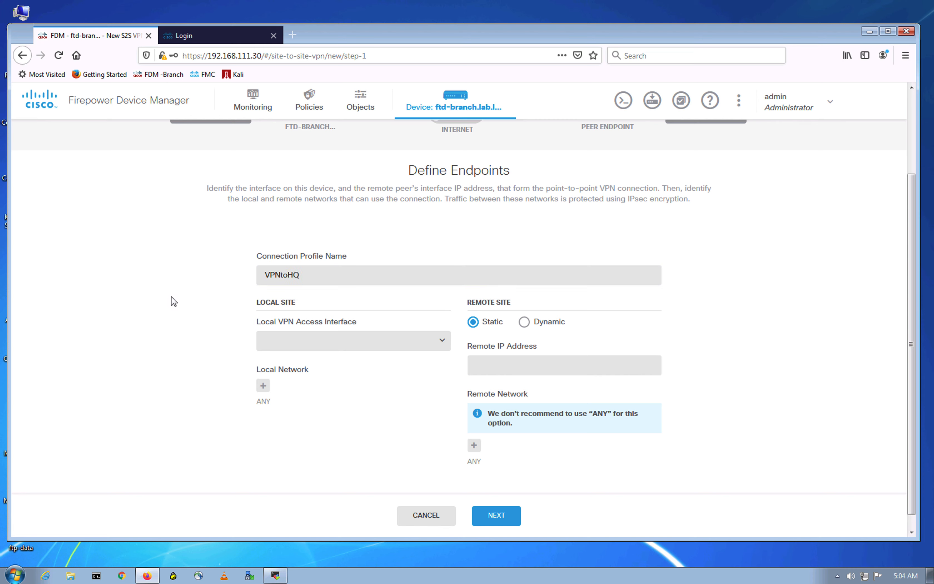
Step: Choose outside (GigabitEthernet0/0) as the Local VPN Access Interface, then view the EVE topology
click(330, 342)
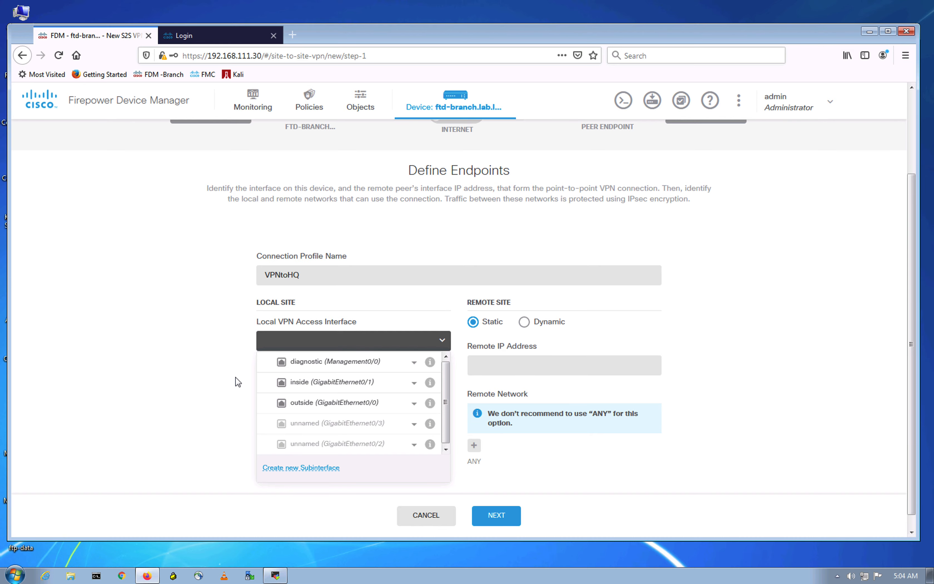
click(359, 405)
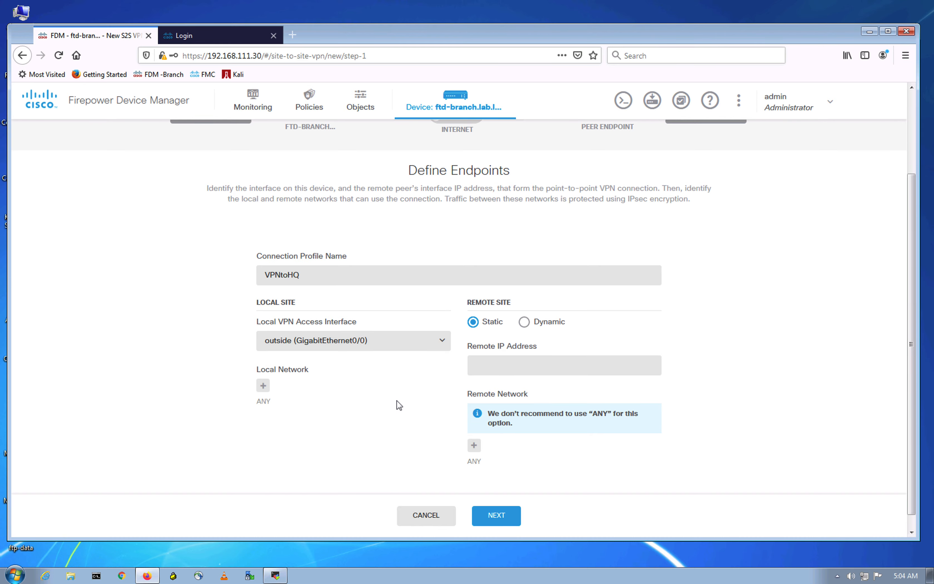
key(ctrl+Up)
click(453, 45)
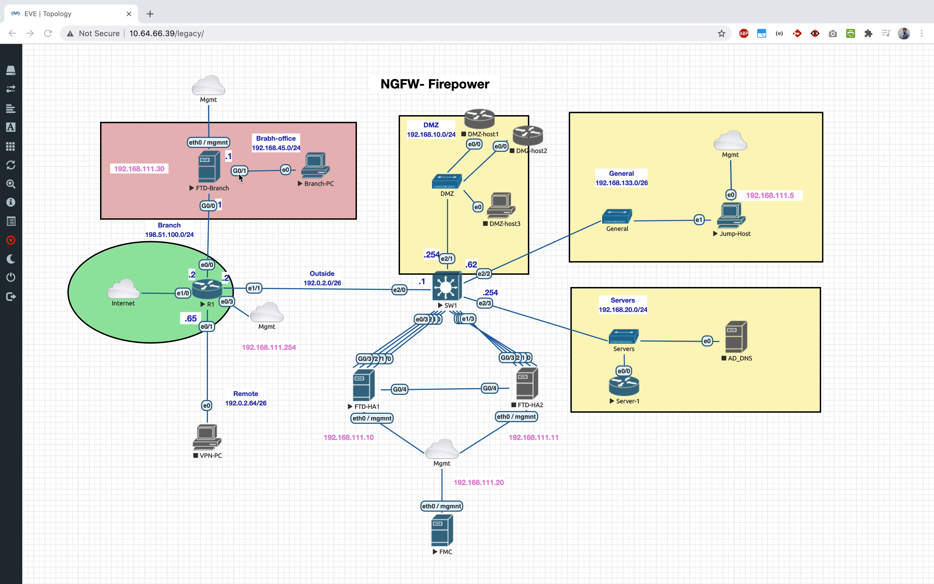
Step: Open the Local Network object picker, check the EVE topology, and choose Create new Network
key(ctrl+Up)
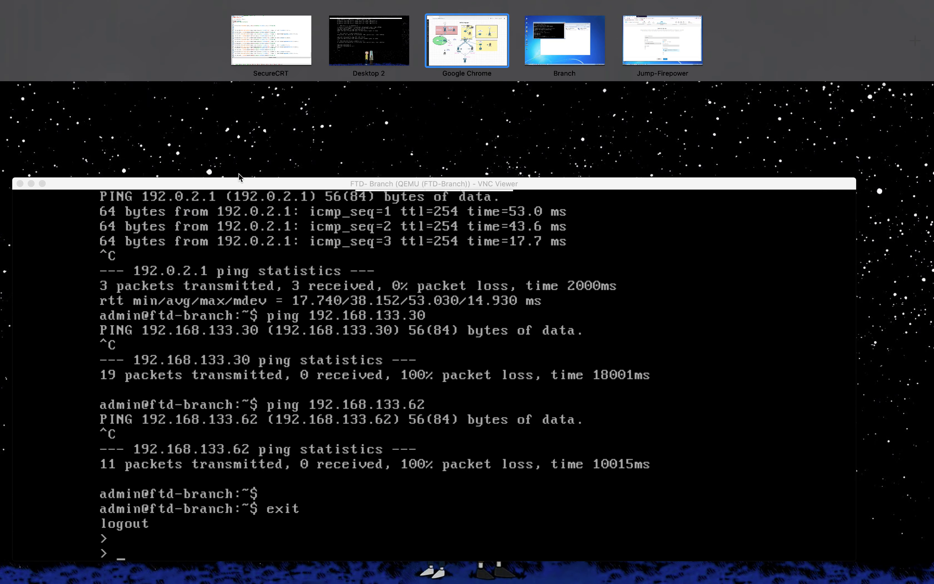
click(649, 46)
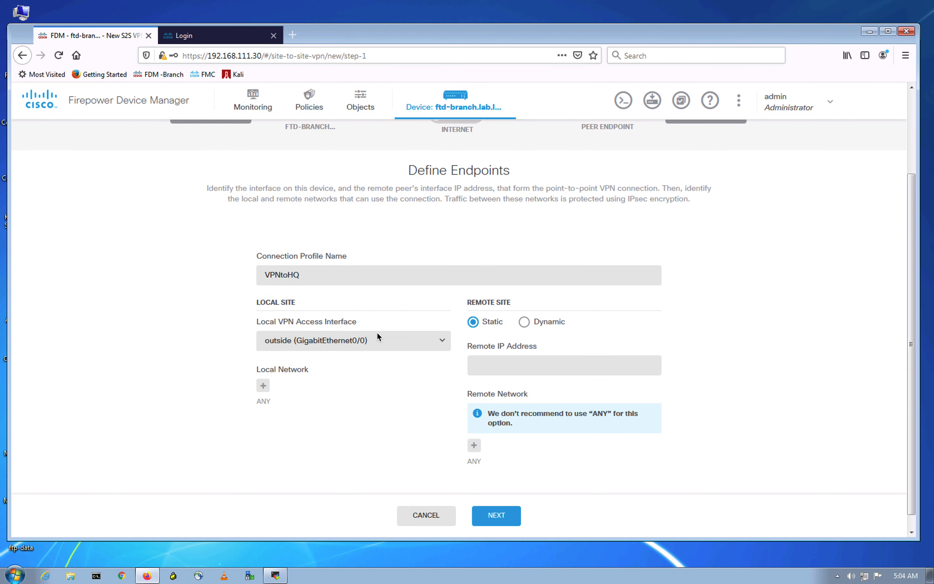
click(263, 386)
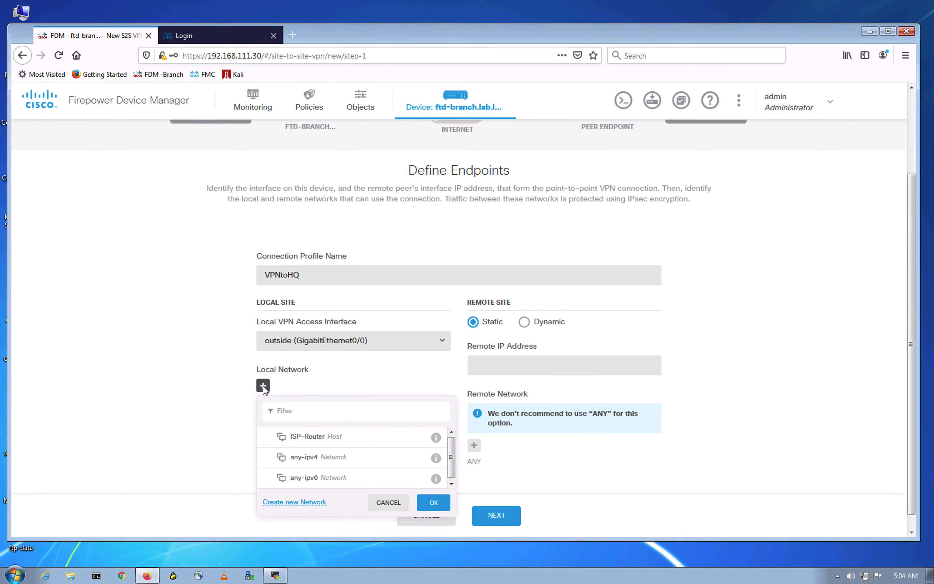
key(ctrl+Up)
click(463, 44)
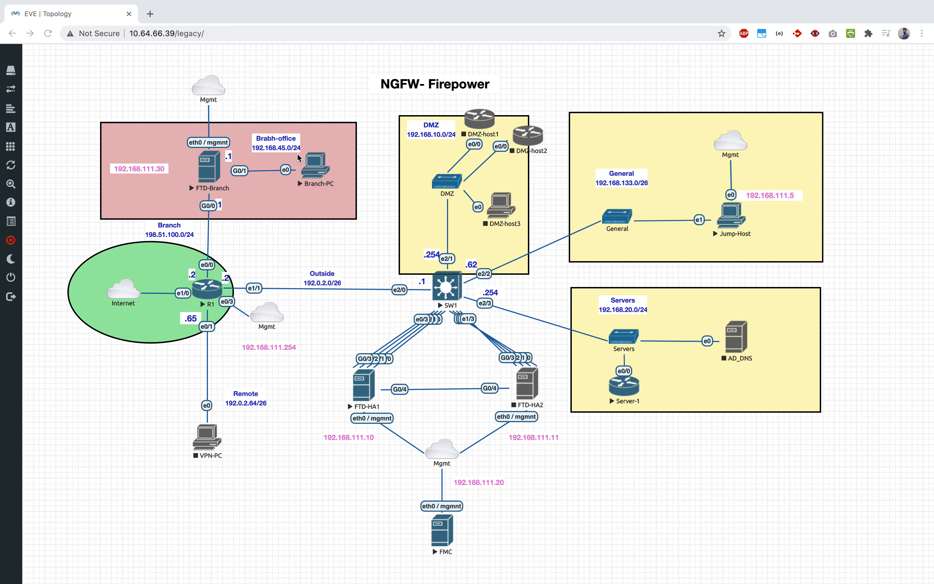
key(ctrl+Up)
click(656, 44)
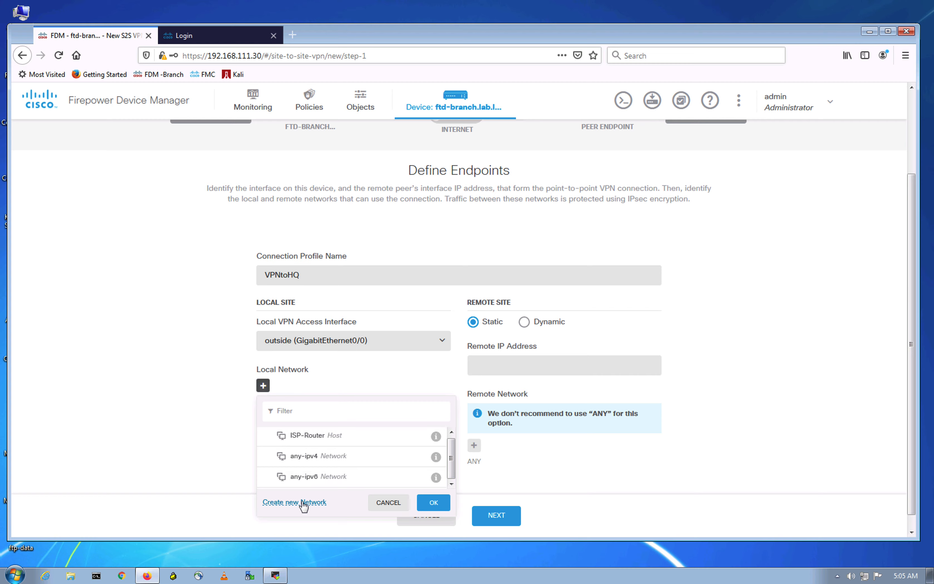
click(304, 502)
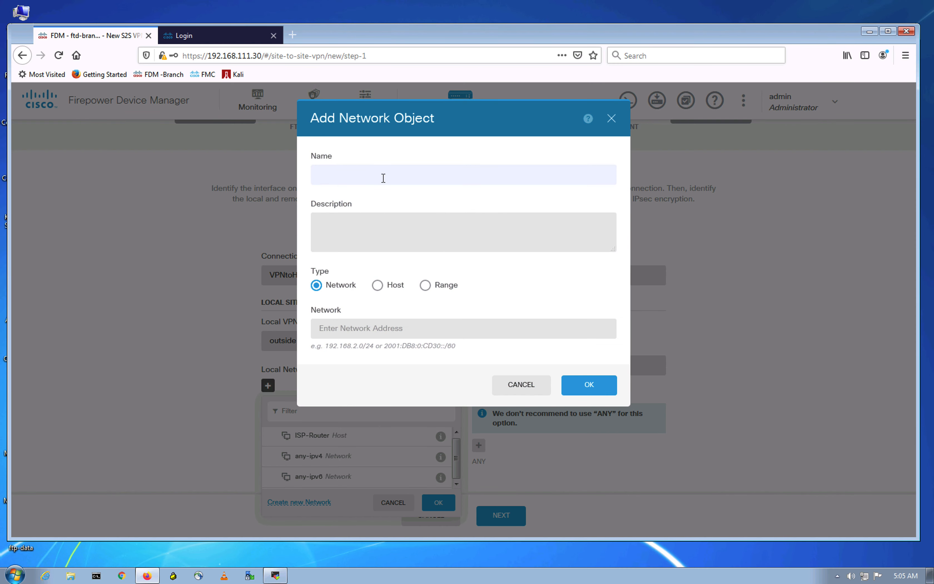
Step: Name the new network object 'Branch-LAN' and enter the 192.168.45 address, checking the topology
text(Branch-LAN)
click(337, 327)
text(19)
key(BackSpace)
text(92.168.45)
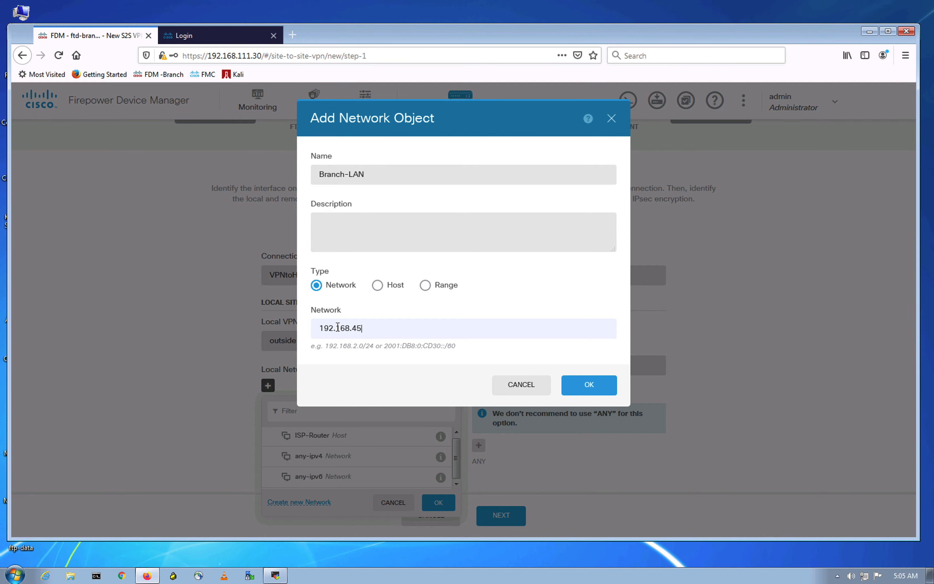
key(ctrl+Up)
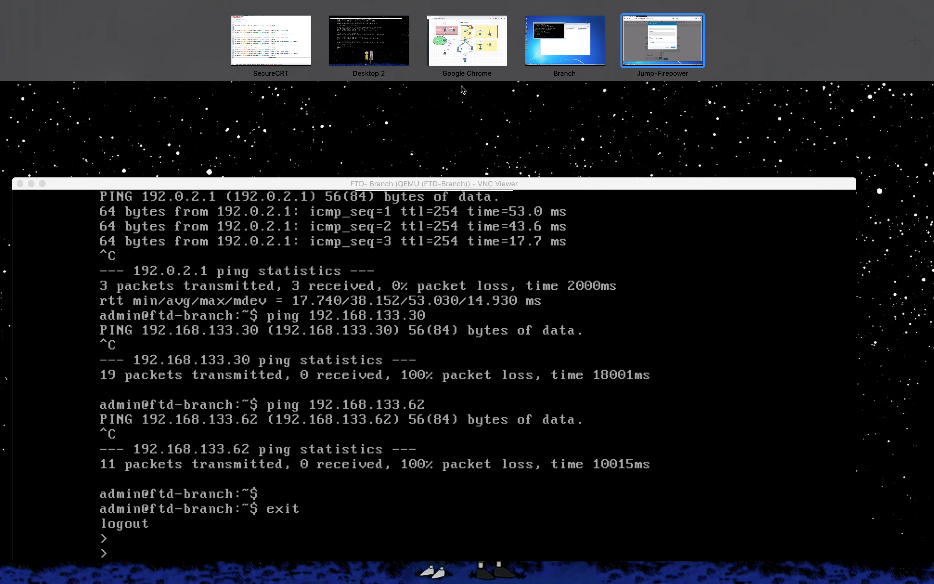
click(467, 41)
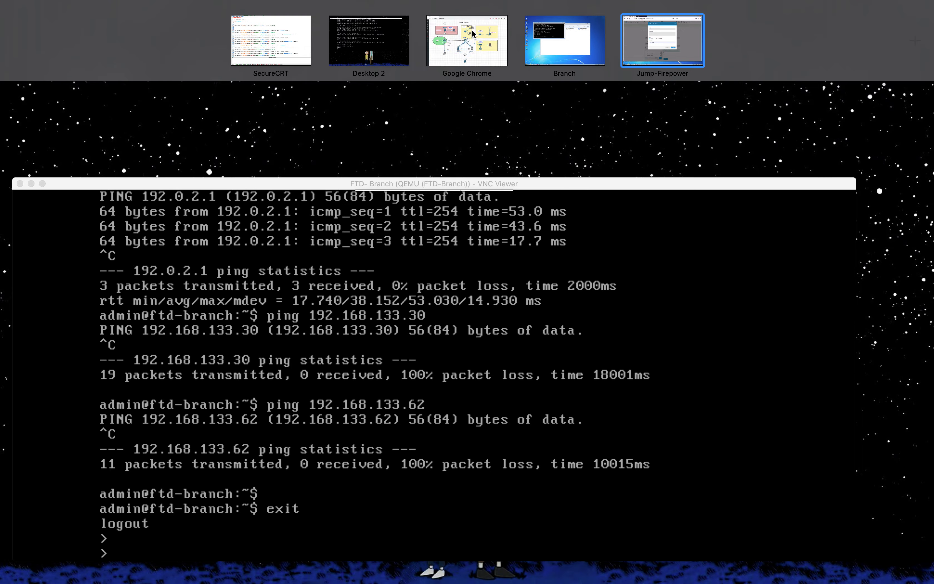
key(ctrl+Up)
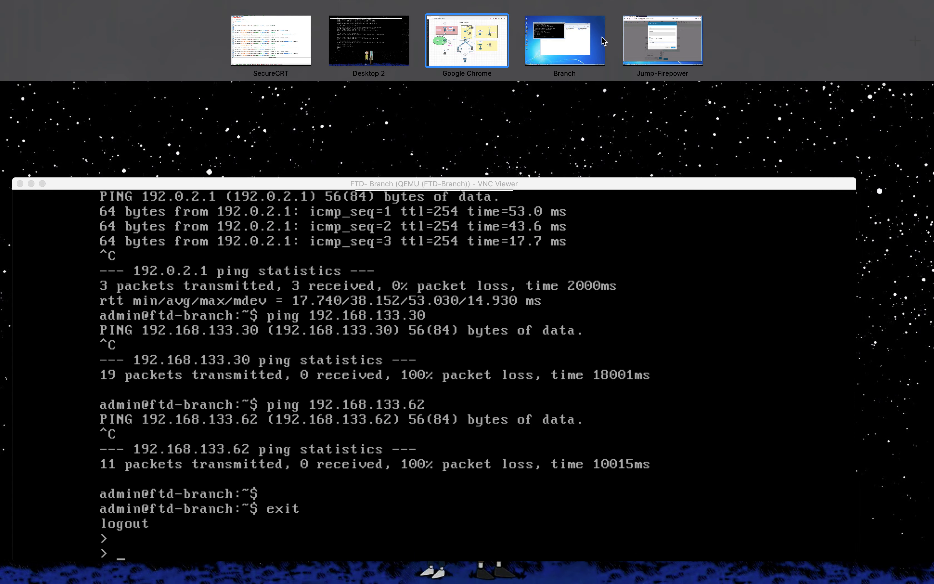
click(589, 37)
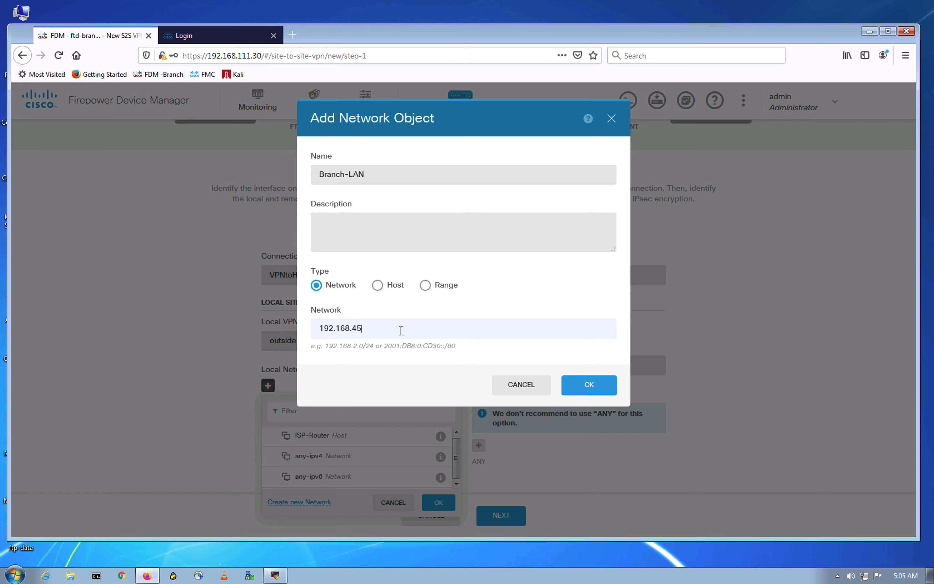
Step: Complete the address as 192.168.45.0/24, save it, and select Branch-LAN as the local network
text(.0/24)
click(589, 384)
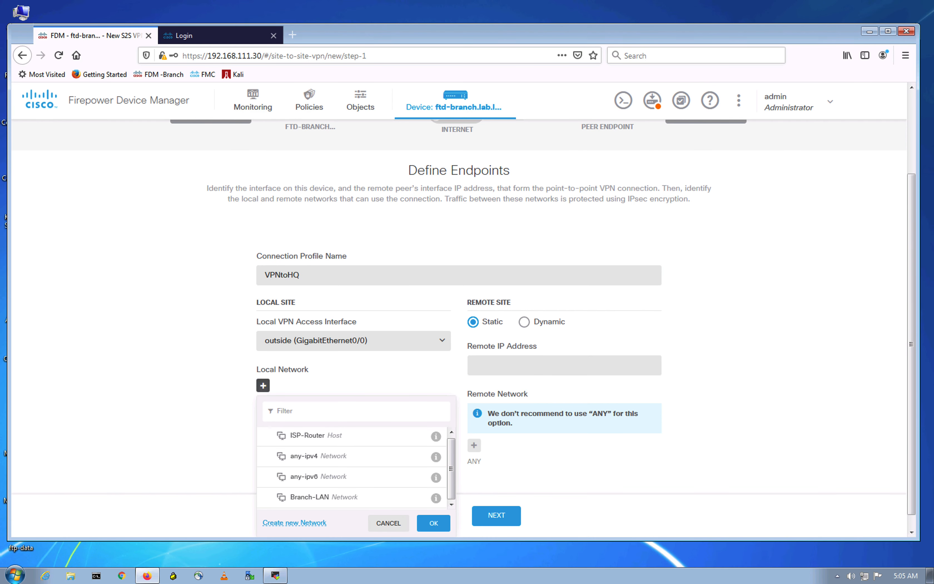
click(359, 498)
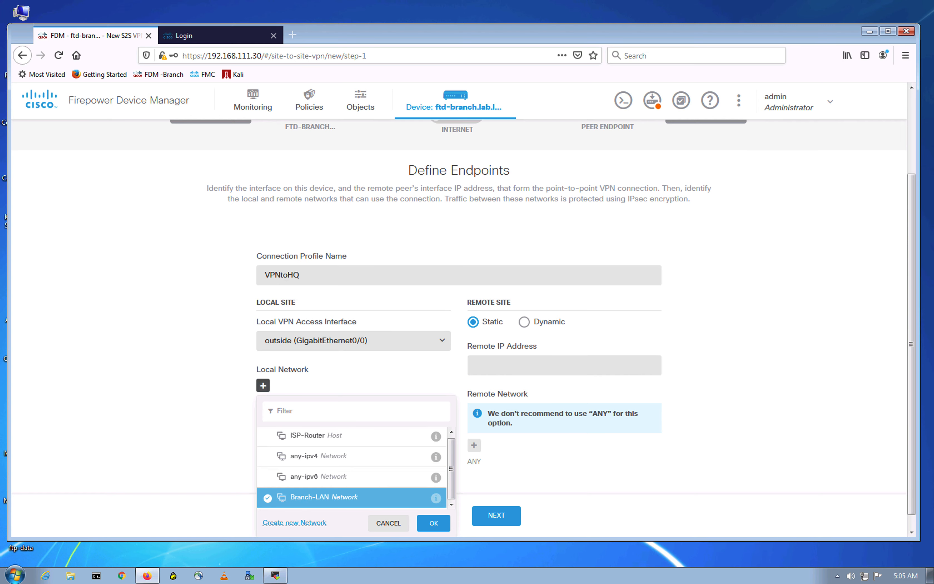
click(436, 523)
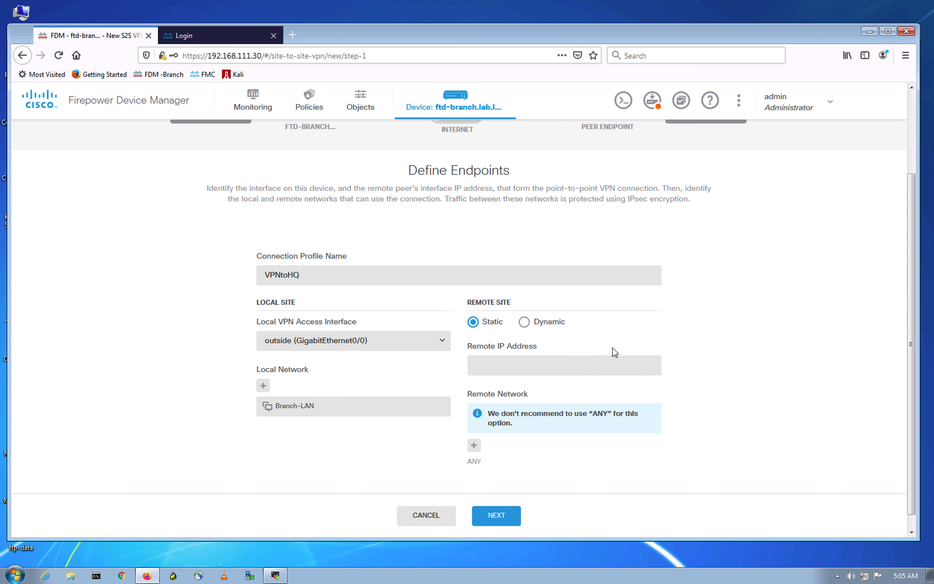
Step: Check the FTD-Branch console in EVE-NG, confirming 192.0.2.1 is reachable as the remote peer
click(520, 367)
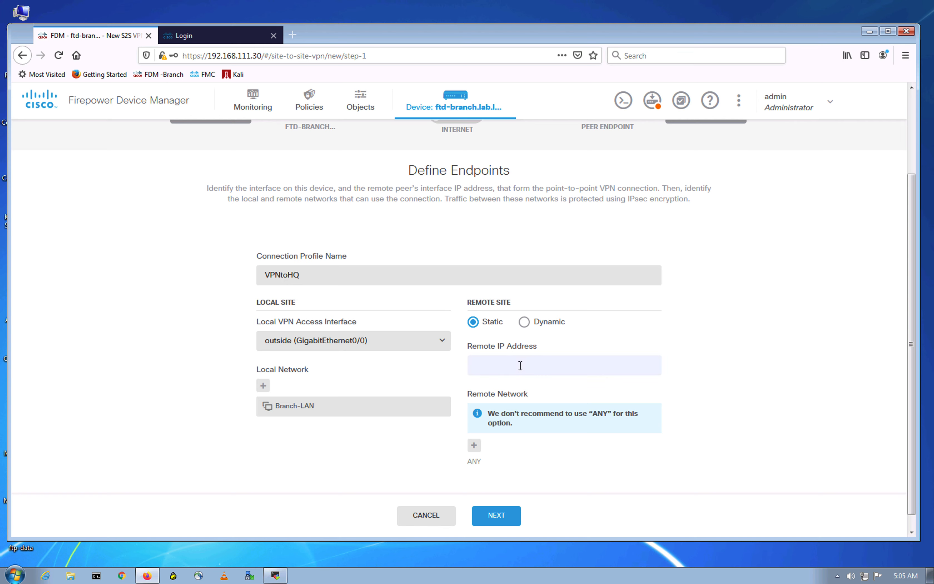
key(ctrl+Up)
click(468, 42)
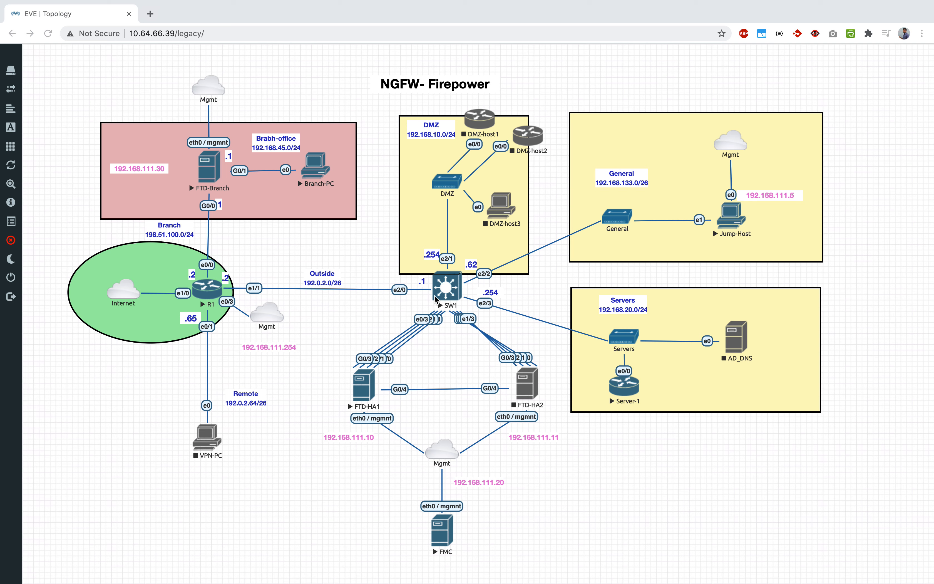
click(386, 368)
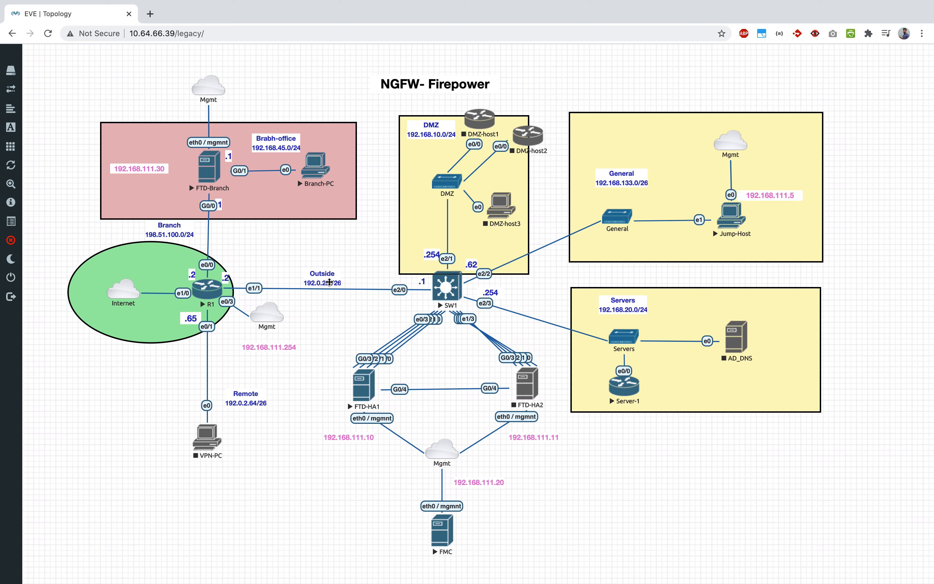
click(366, 321)
key(ctrl+Up)
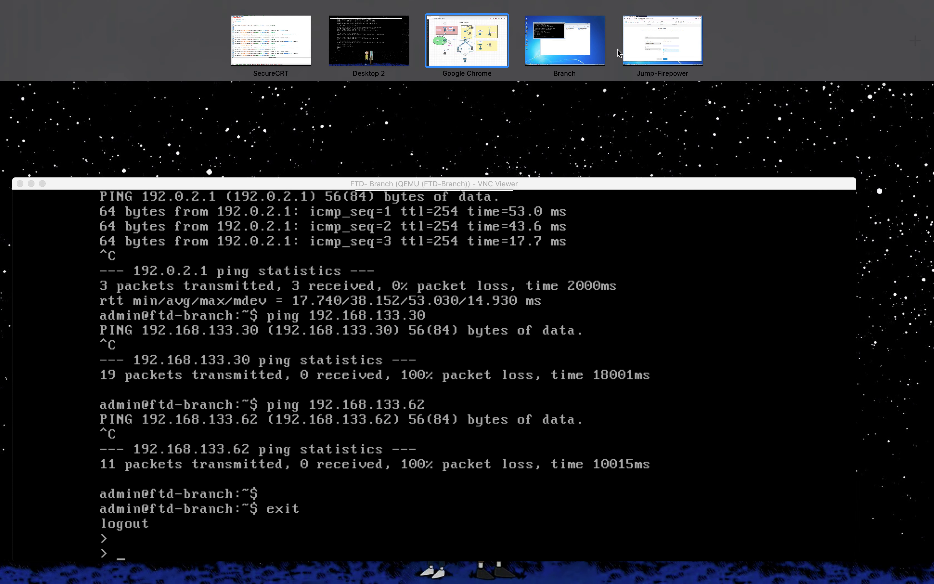
Step: Enter 192.0.2.1 as the Remote IP Address, then glance at the EVE topology again
click(663, 40)
click(506, 364)
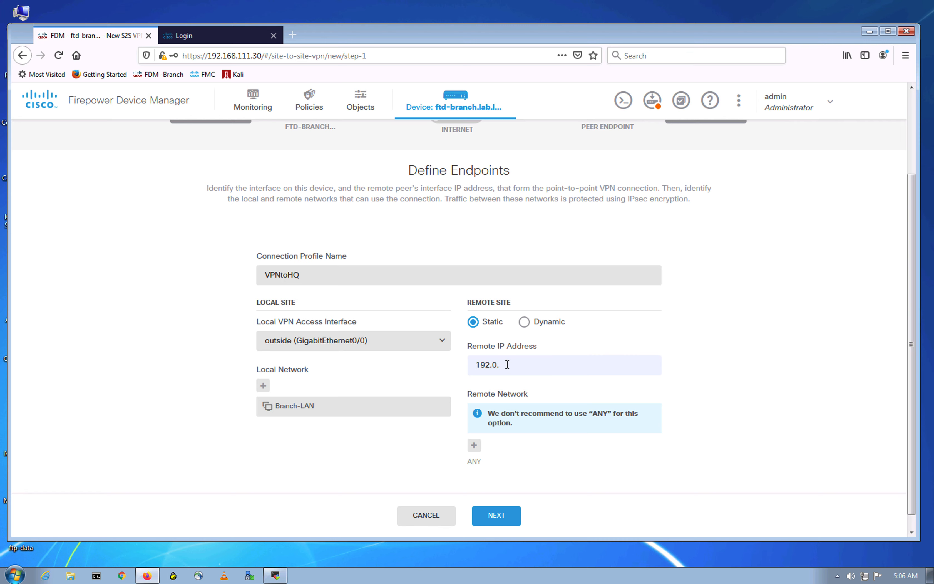
text(192.0.2.1)
click(757, 382)
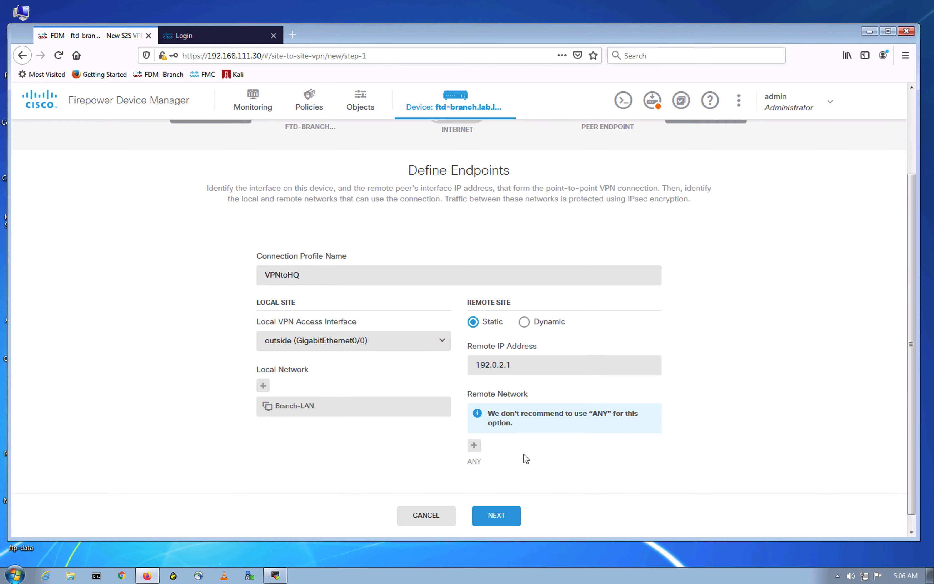
key(ctrl+Up)
click(487, 41)
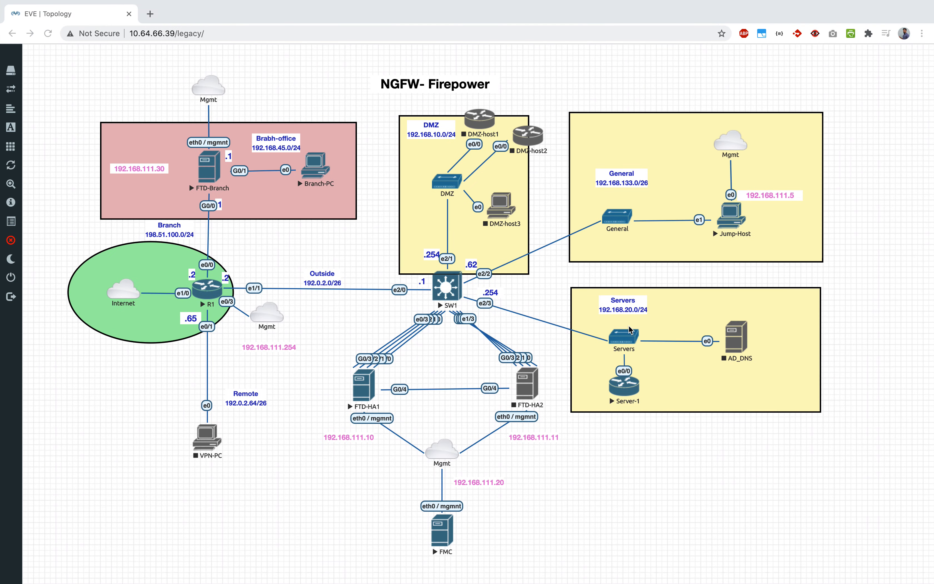
key(ctrl+Up)
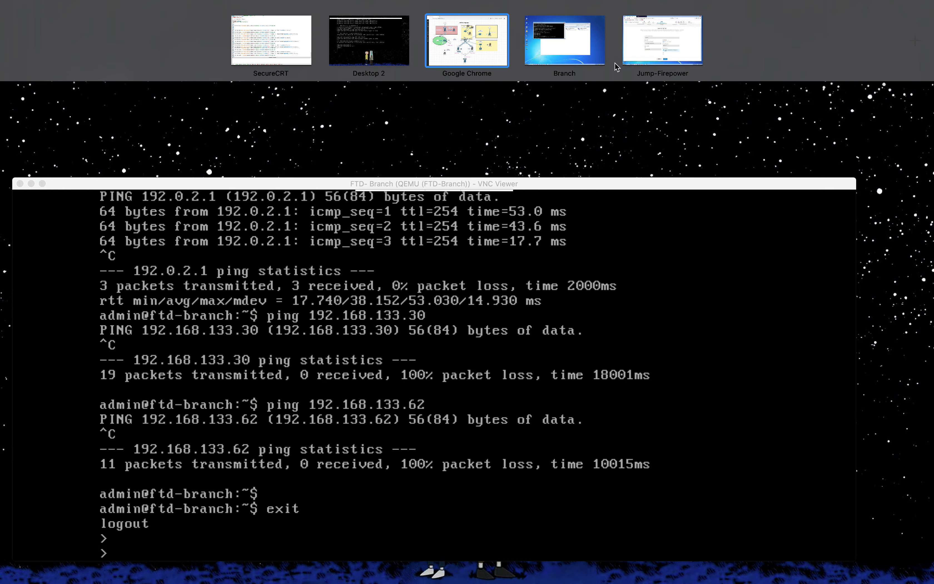
click(650, 49)
Step: From the Remote Network picker, create HQ-DMZ (192.168.10.0/24), then start another new network object
click(474, 444)
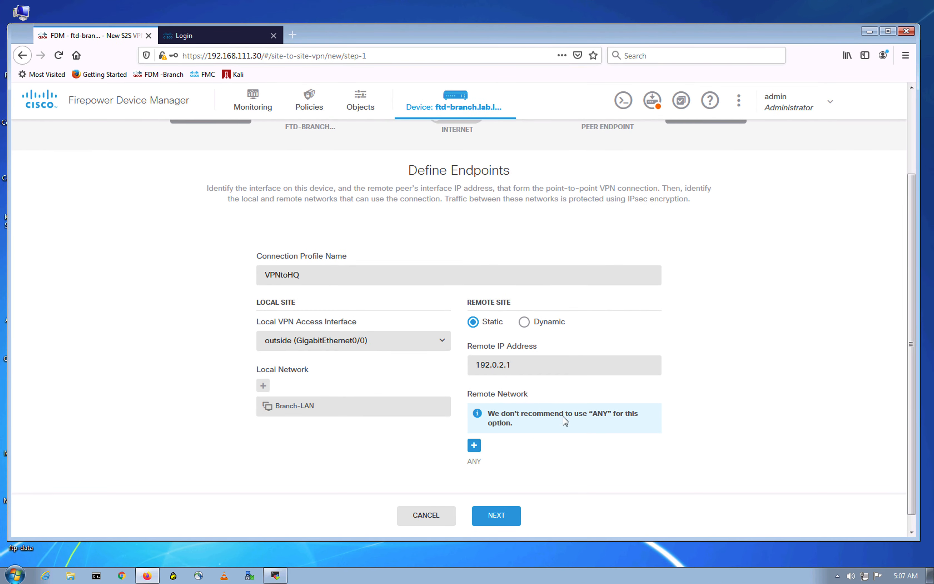
click(526, 528)
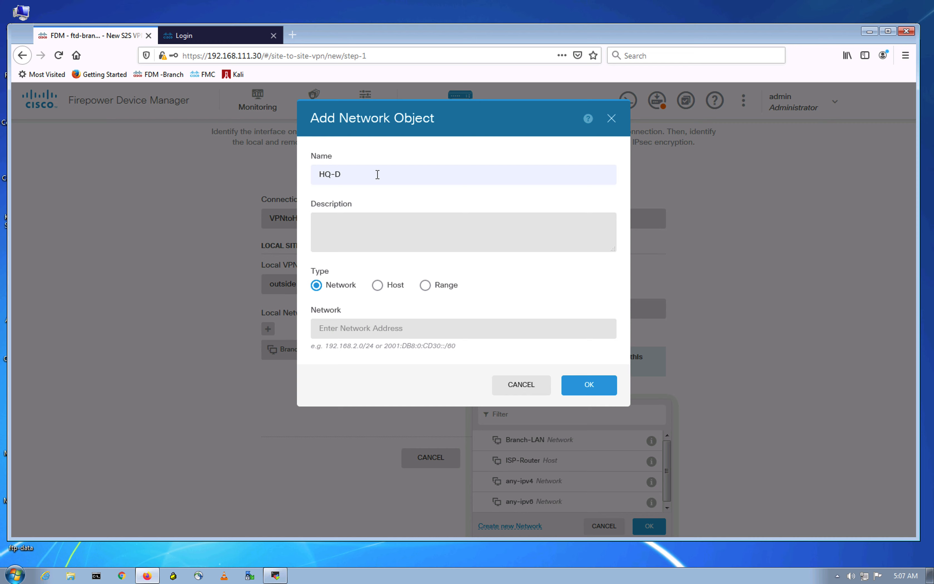
click(333, 330)
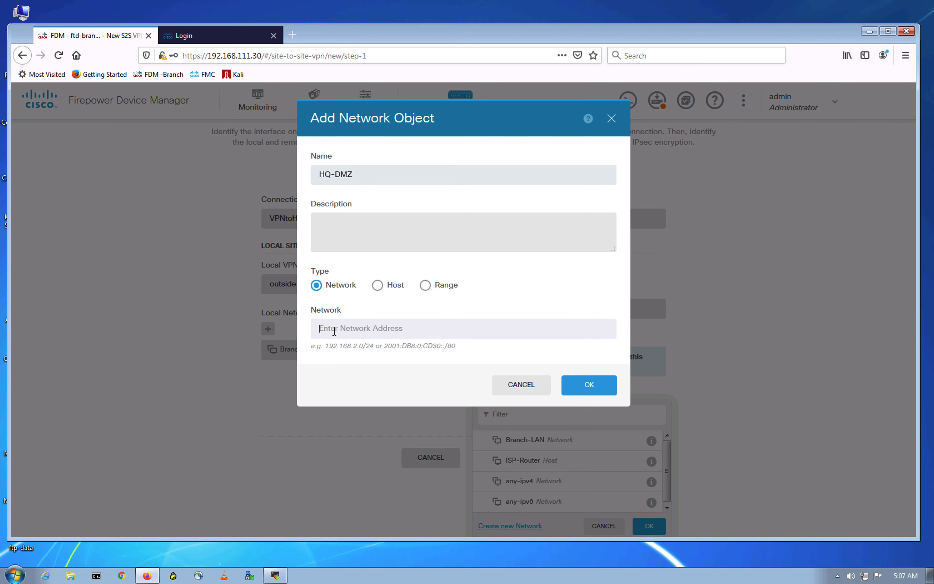
text(192.16)
key(BackSpace)
click(590, 386)
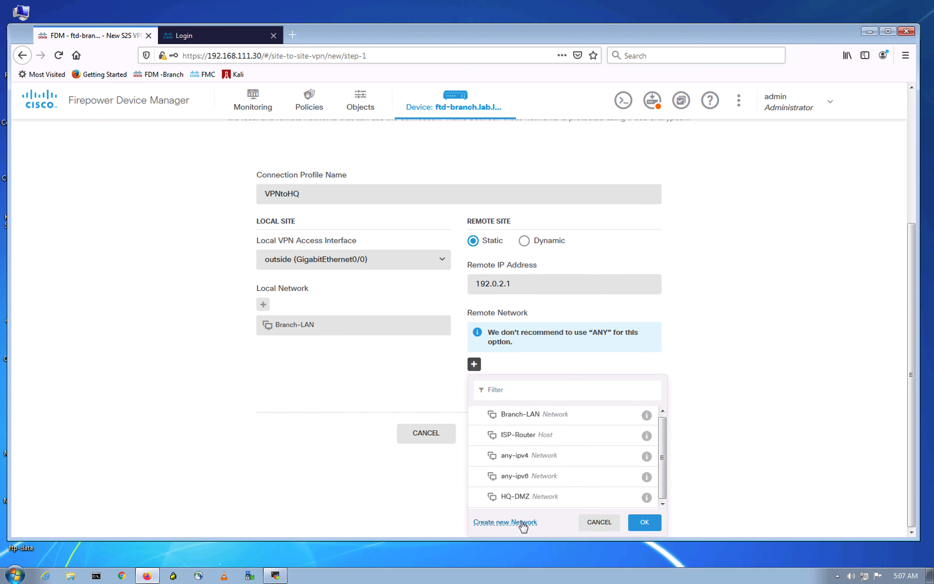
click(522, 523)
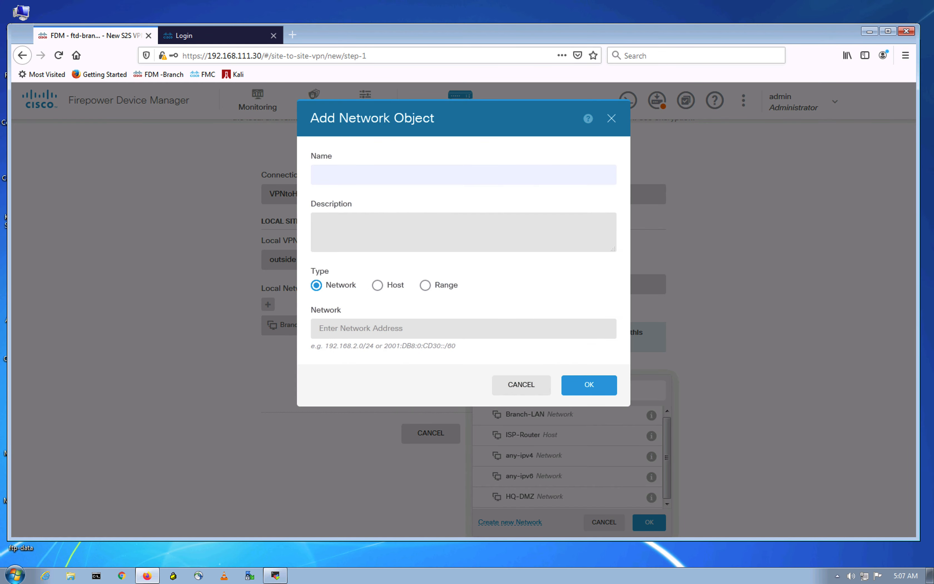
click(363, 170)
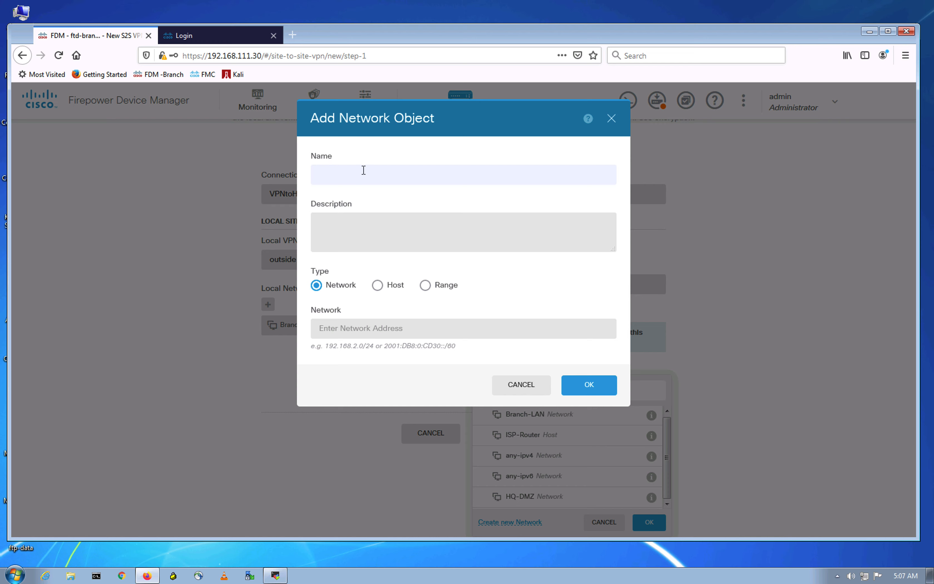
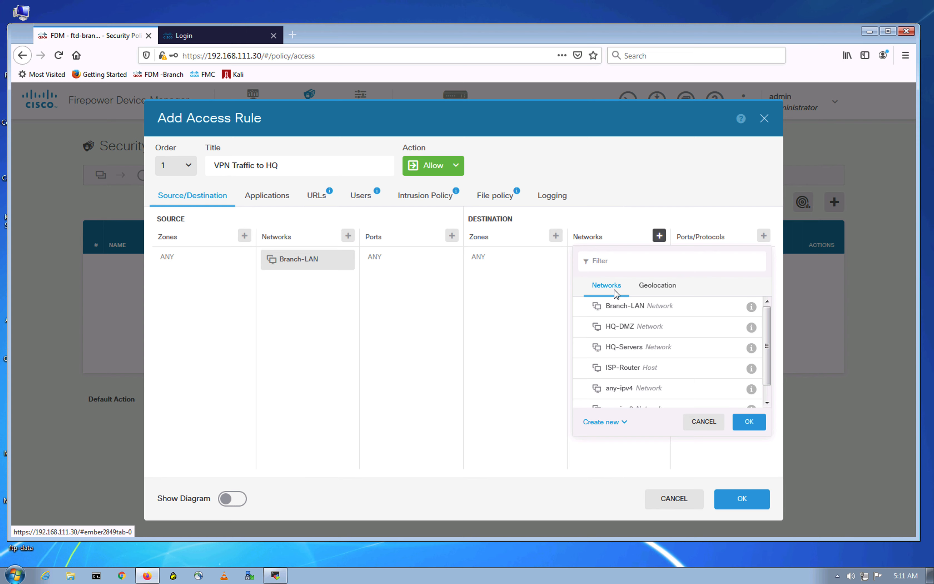
Step: Add HQ-DMZ and HQ-Servers as destination networks and save the VPN Traffic to HQ rule
click(664, 328)
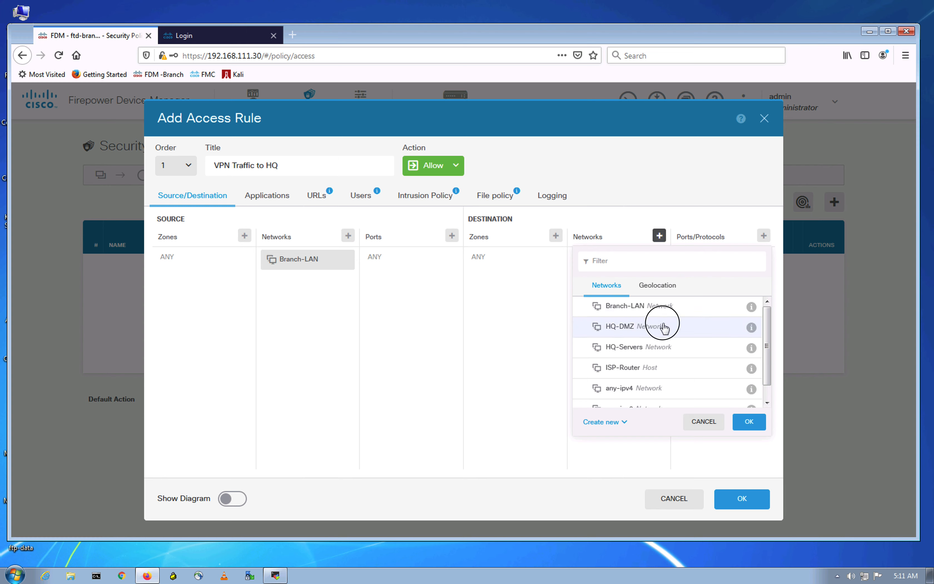
click(645, 349)
click(748, 421)
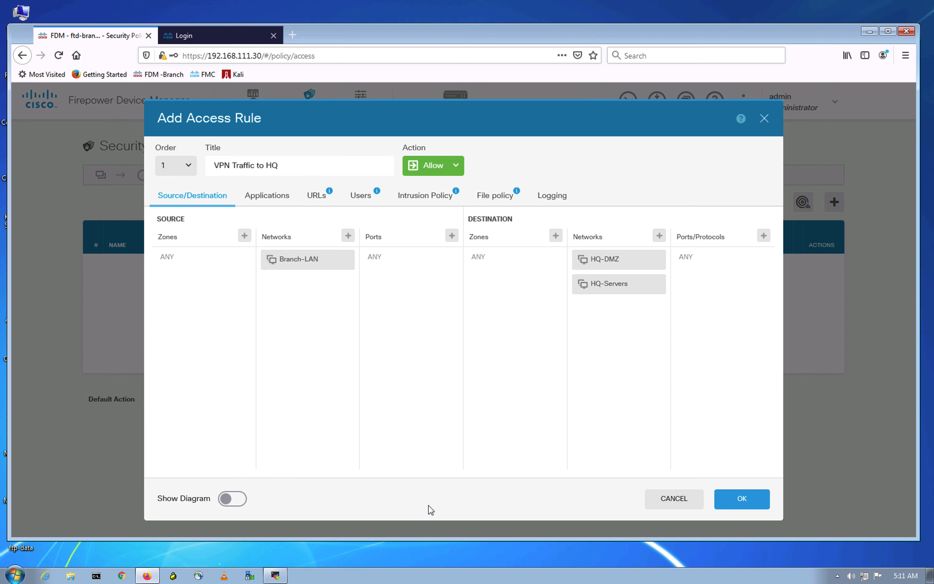
click(236, 499)
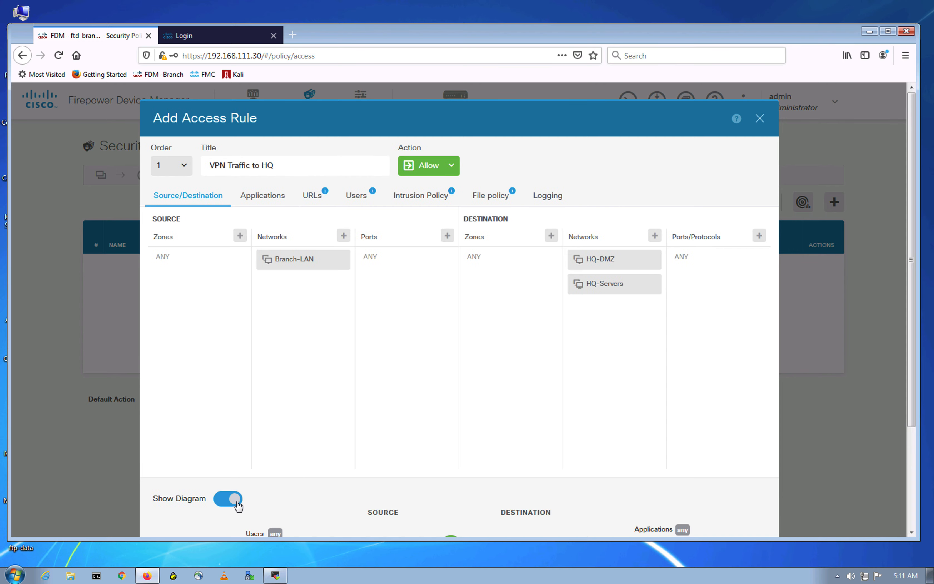
scroll(413, 480, down, 3)
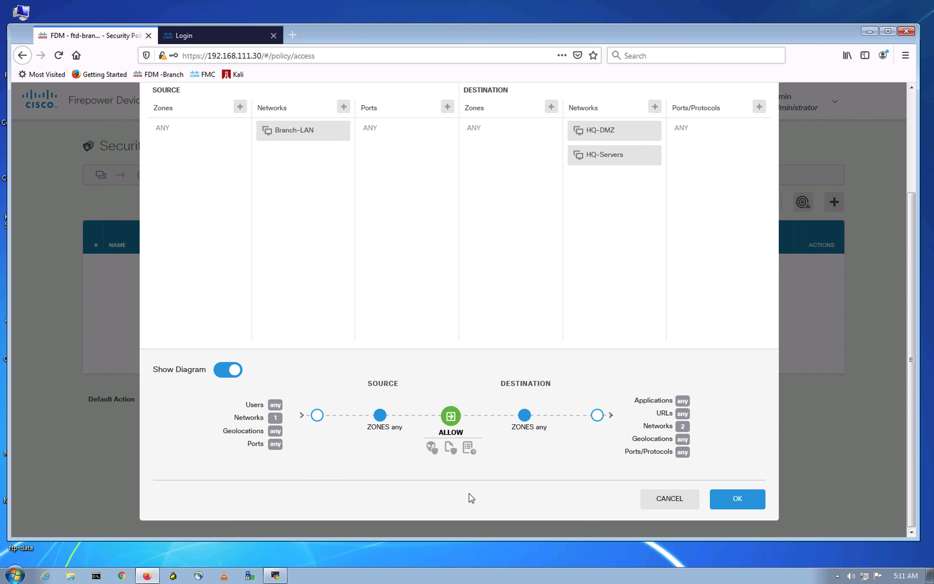
click(223, 370)
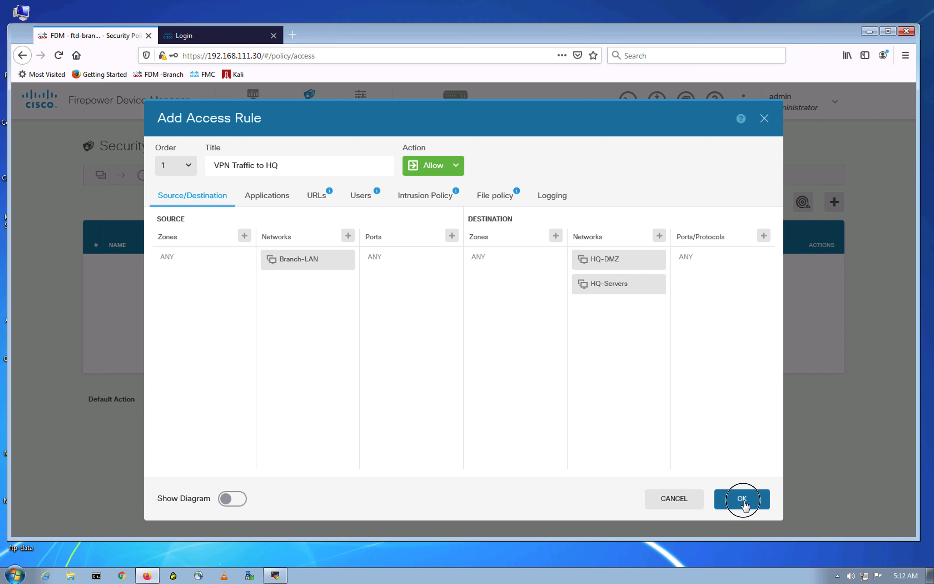
click(745, 504)
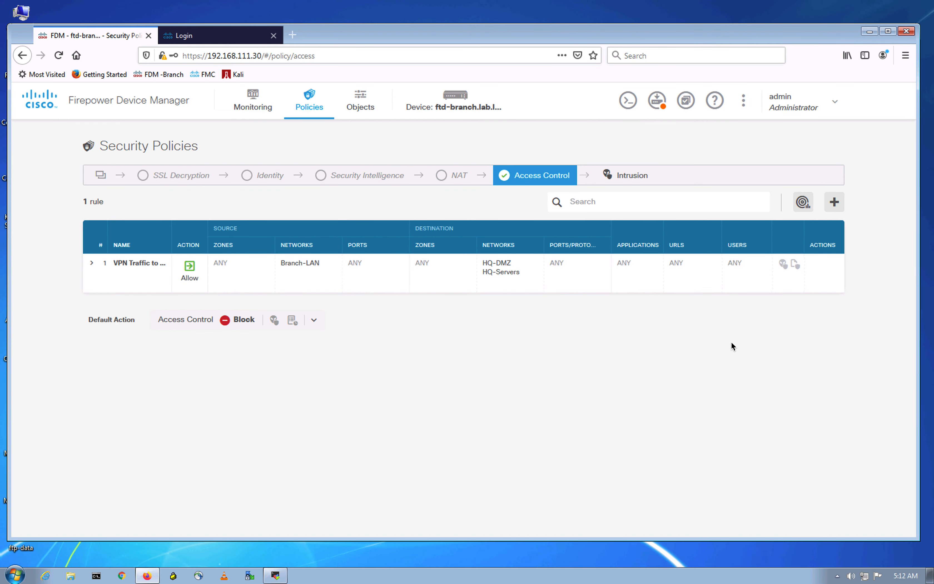
Step: Review the pending rule and VPNtoHQ changes in the deployment list
click(658, 105)
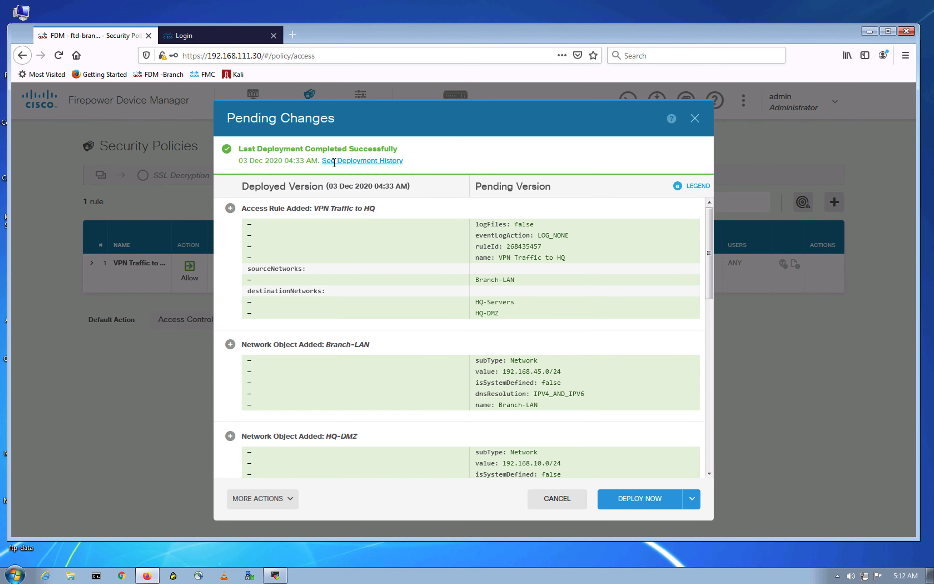
scroll(408, 301, down, 10)
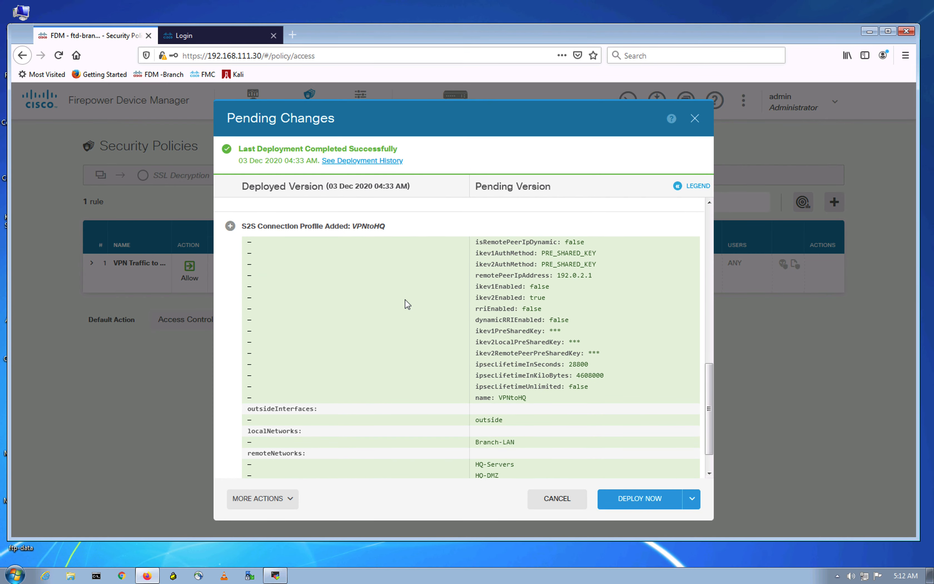
scroll(407, 316, down, 1)
scroll(548, 380, up, 10)
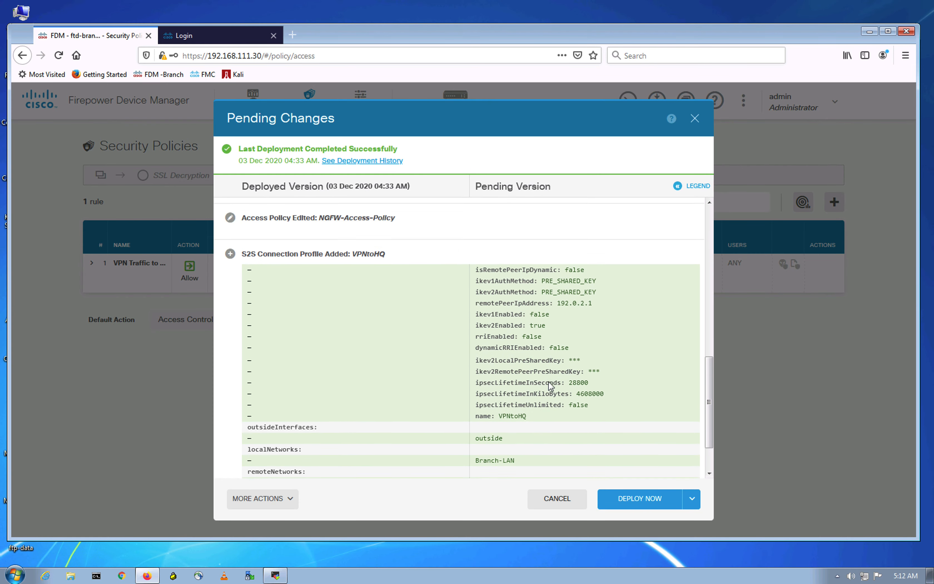
scroll(548, 386, up, 3)
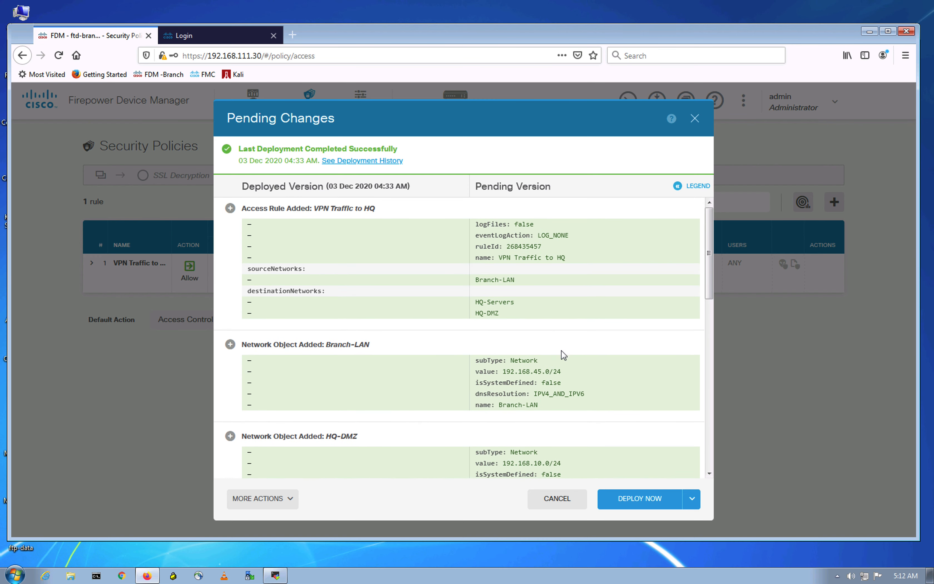
scroll(563, 366, down, 12)
Step: Deploy the pending changes now and bring up the Management Center login page
click(628, 498)
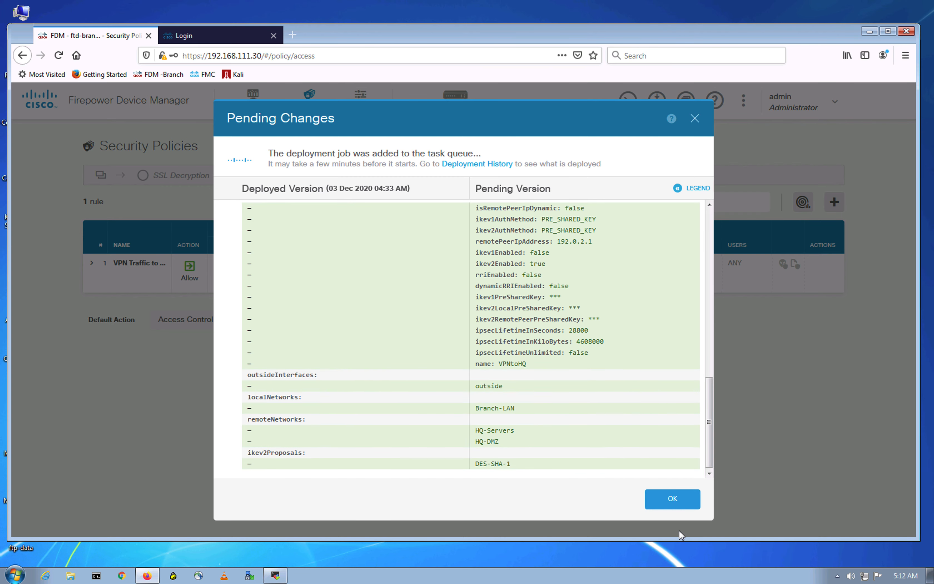
click(673, 501)
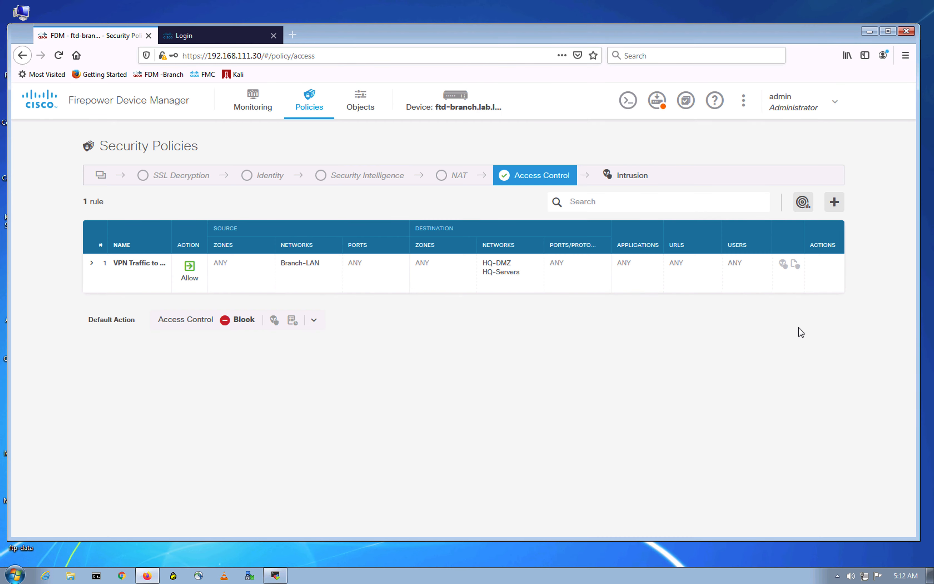
click(206, 32)
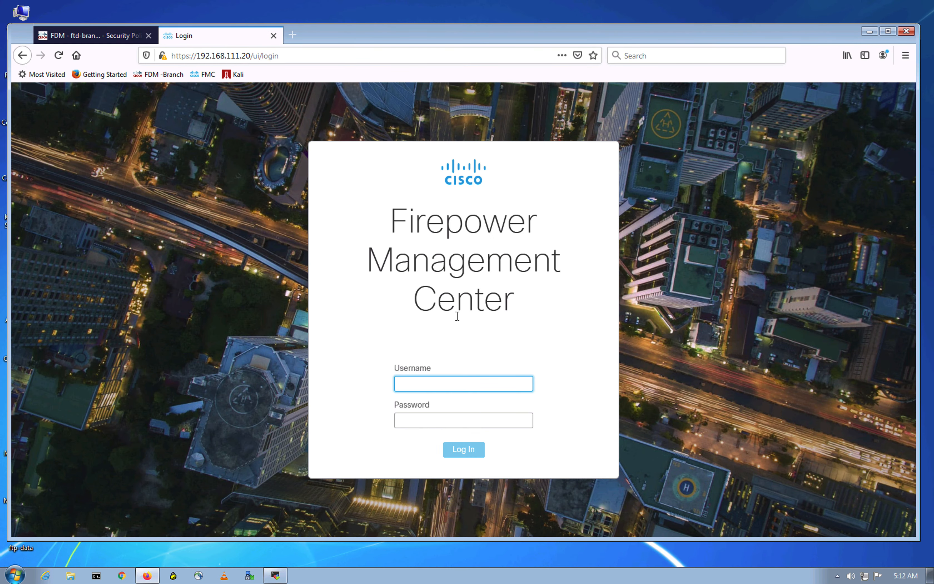
Step: Log in to FMC as admin with the account password, then show the EVE-NG topology
click(433, 381)
text(admin)
key(Tab)
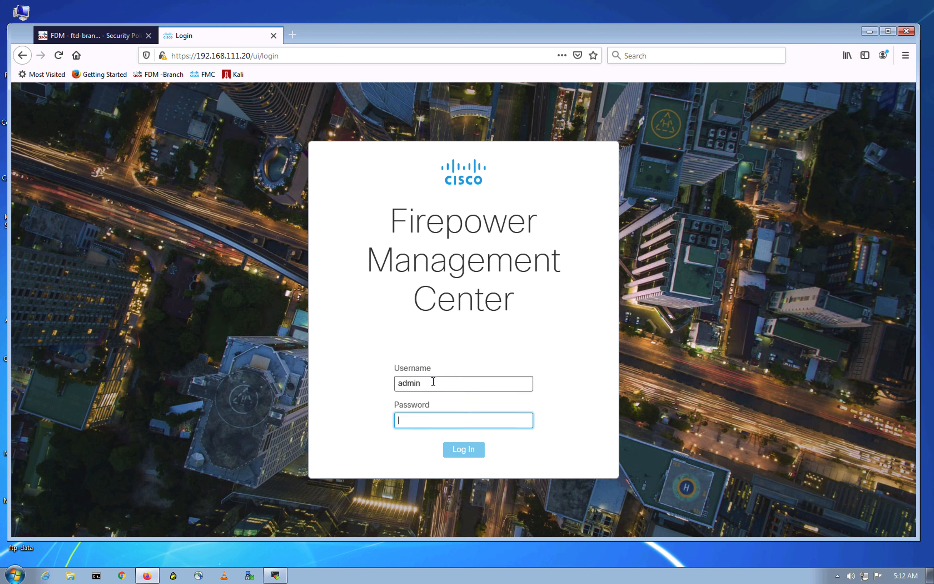
text(C)
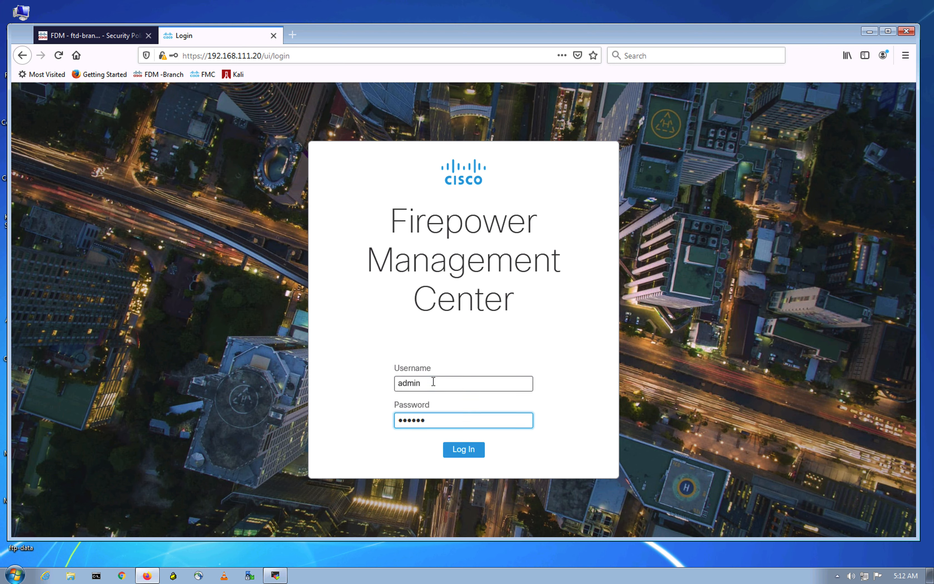
text(5)
key(Return)
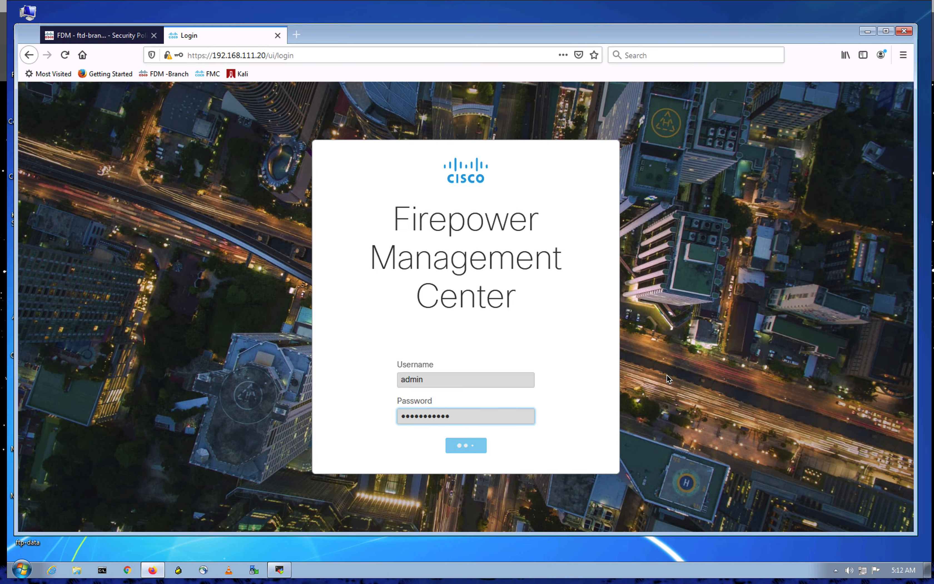
key(ctrl+Up)
click(483, 56)
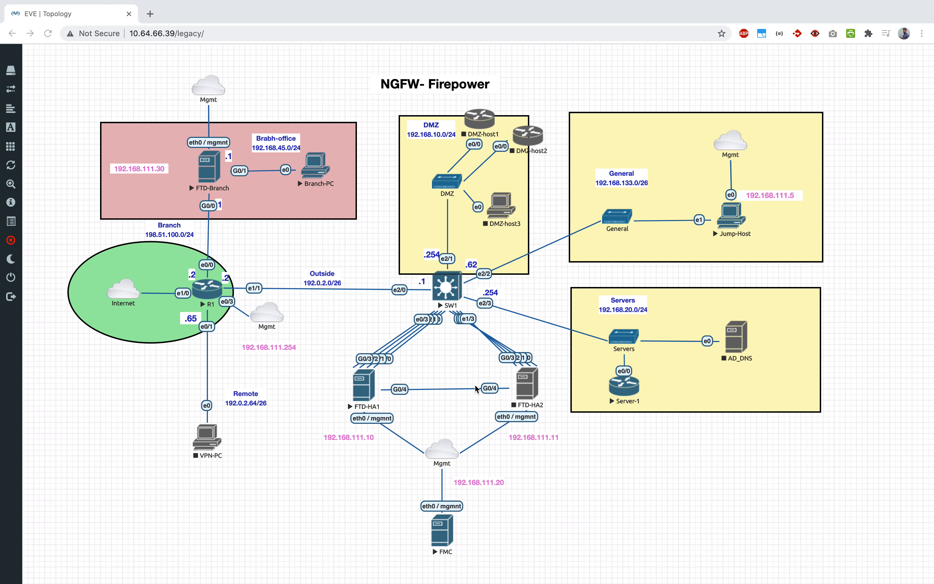
Step: Leave the EVE-NG topology and return to the Jump-Firepower Windows desktop with Firefox
click(663, 464)
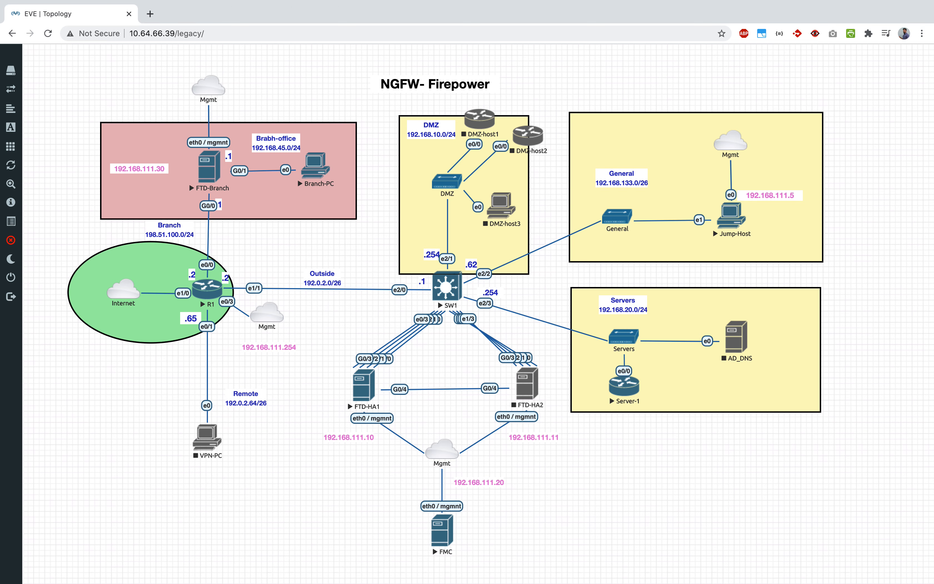
click(770, 537)
key(ctrl+Up)
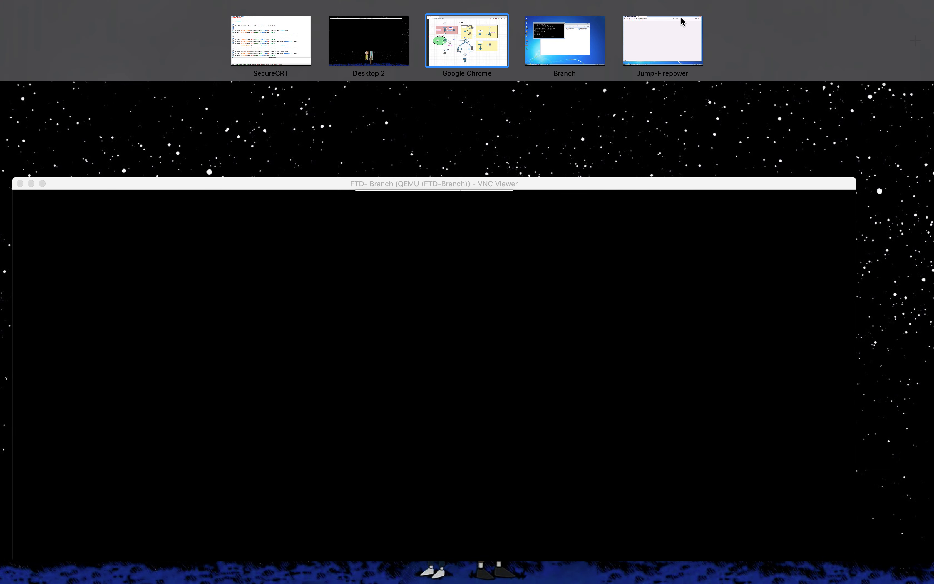
click(662, 21)
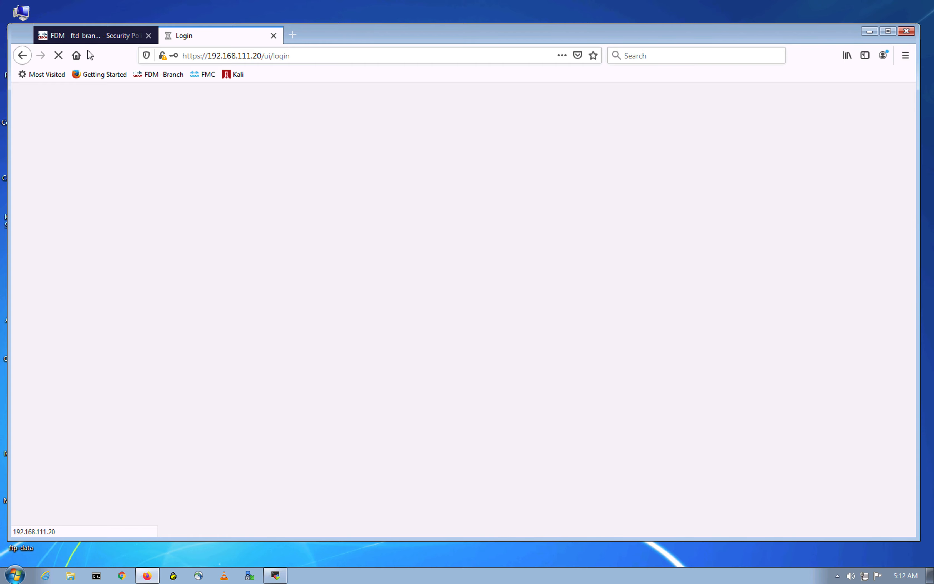
Step: Start deploying the pending FDM changes to the branch device, then go to the Management Center
click(108, 36)
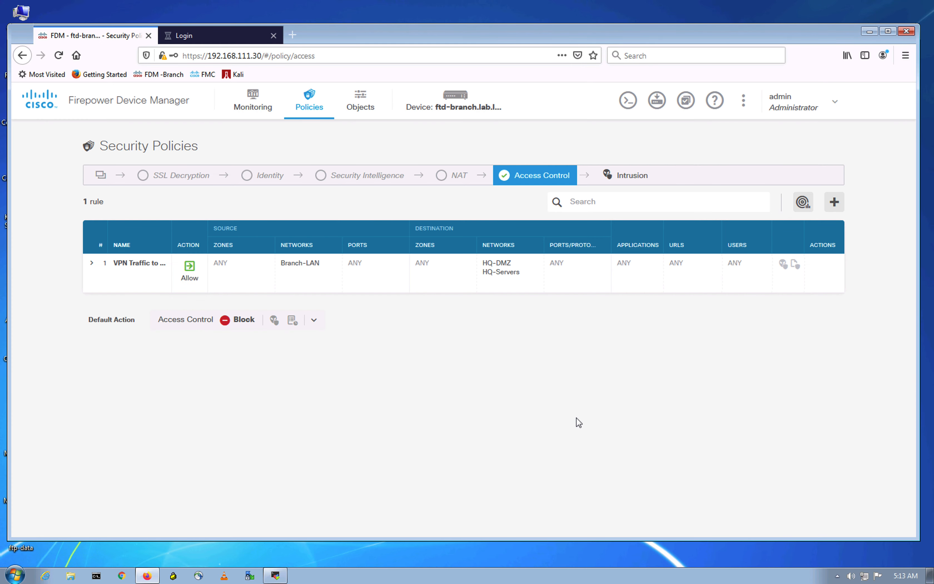
click(657, 102)
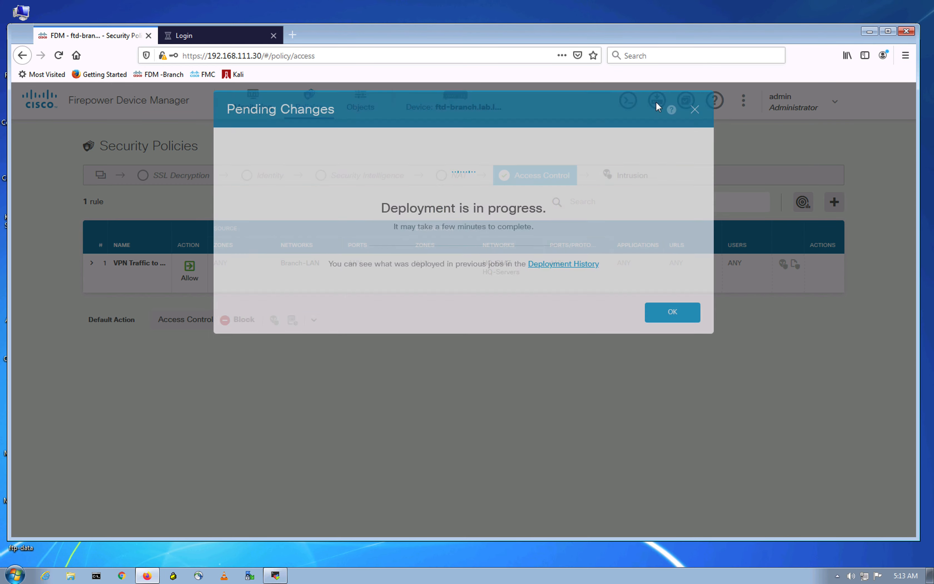
click(240, 40)
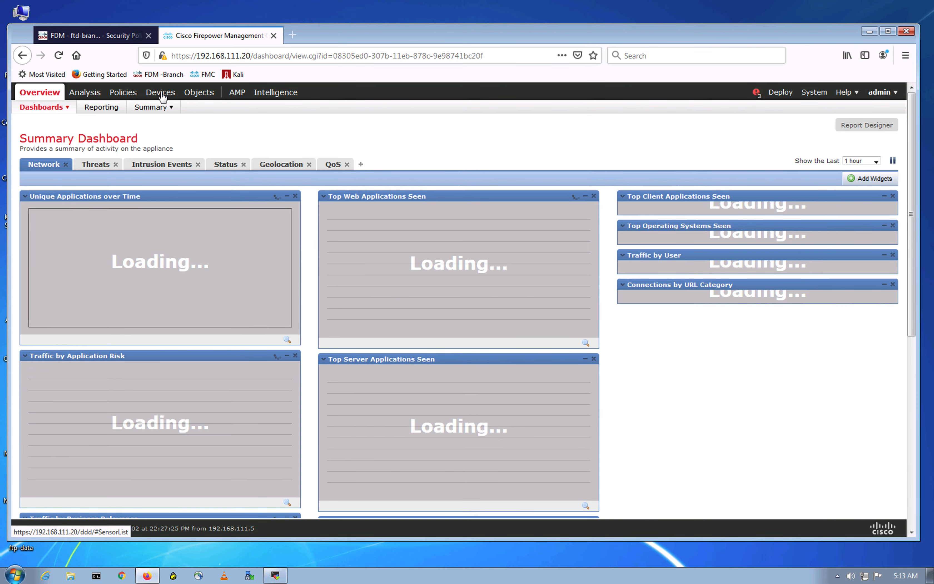
Step: Open Device Management listing FTD-HA1 and FTD-HA2, checking the Deployments and Health alerts
click(162, 95)
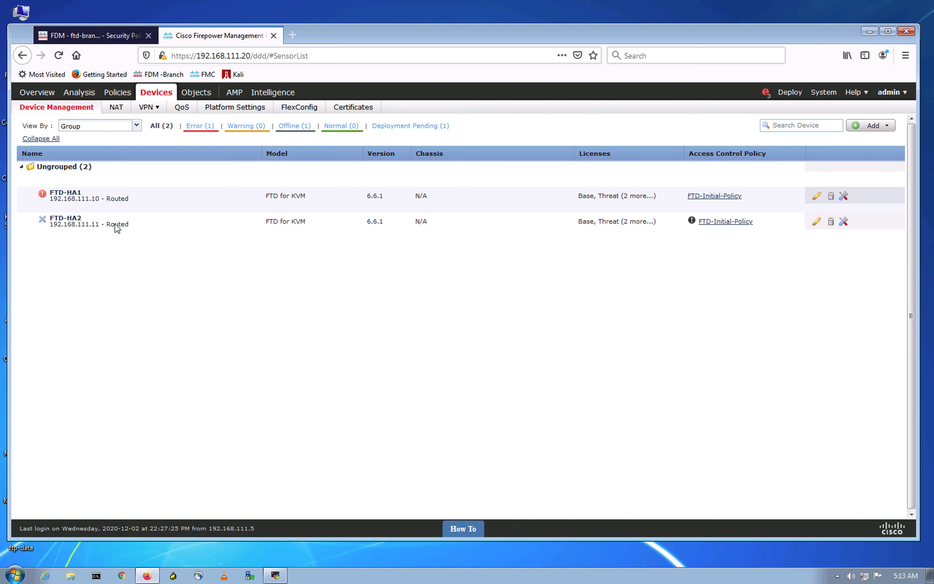
mouse_move(57, 198)
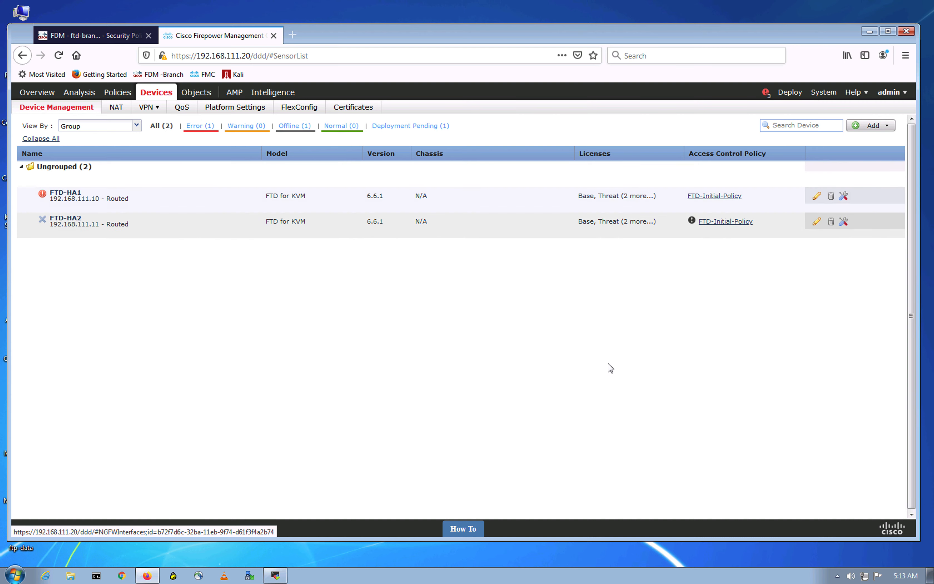
click(764, 96)
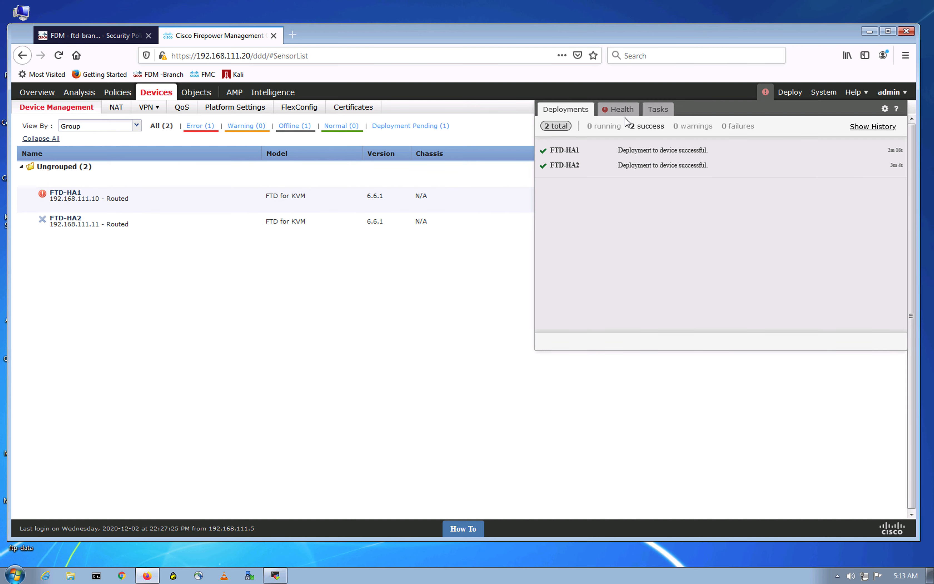
click(619, 110)
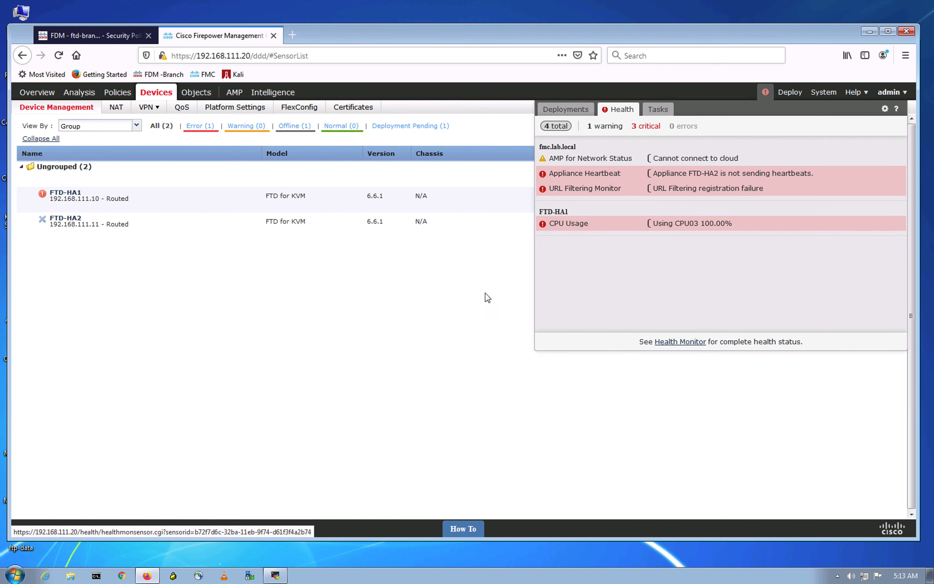
click(415, 334)
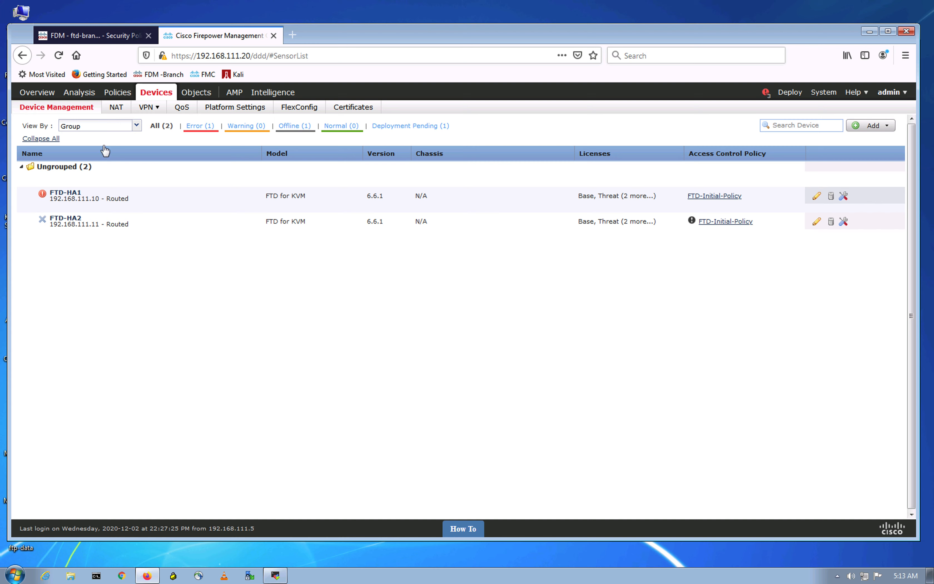
mouse_move(123, 98)
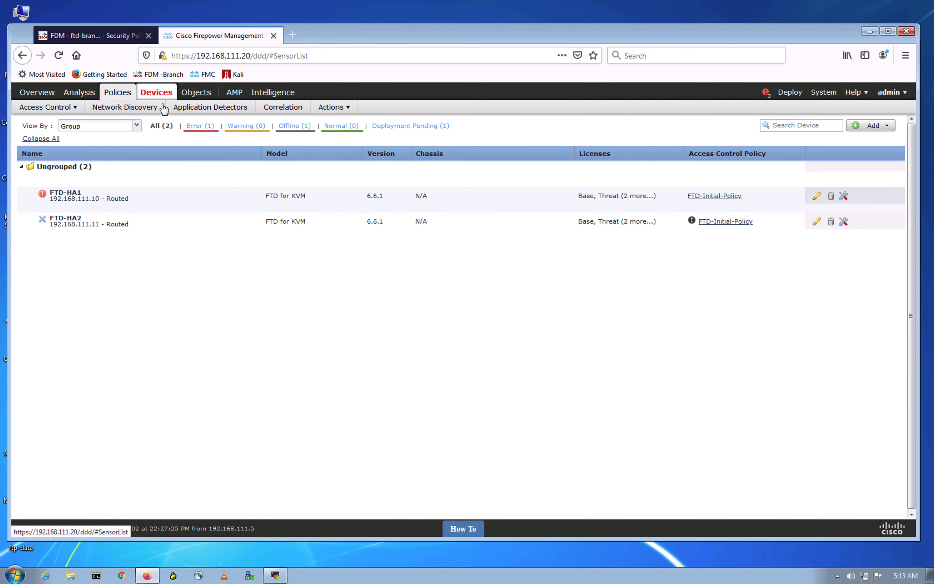
mouse_move(164, 100)
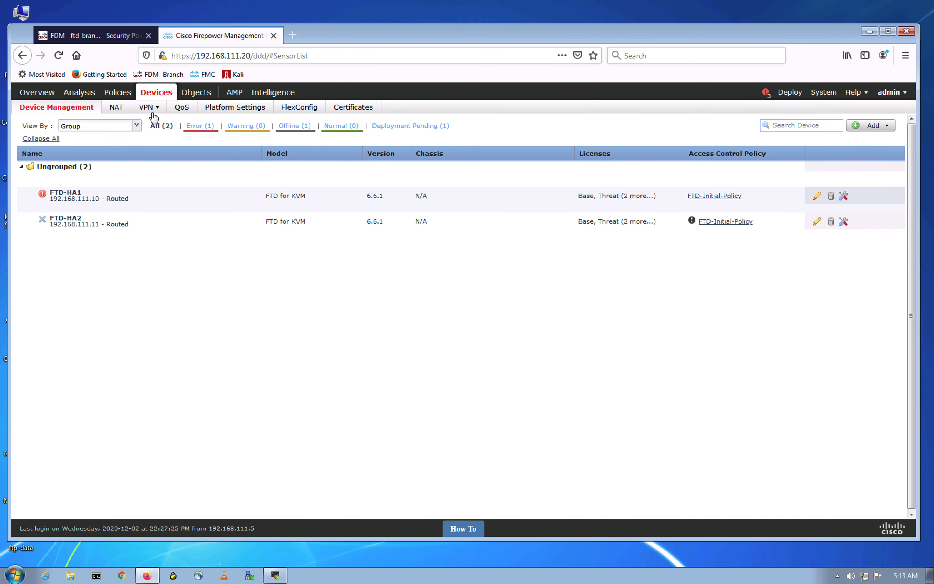
Step: From Devices > VPN > Site To Site, start a new Firepower Threat Defense topology named VPNtoBranch
click(156, 123)
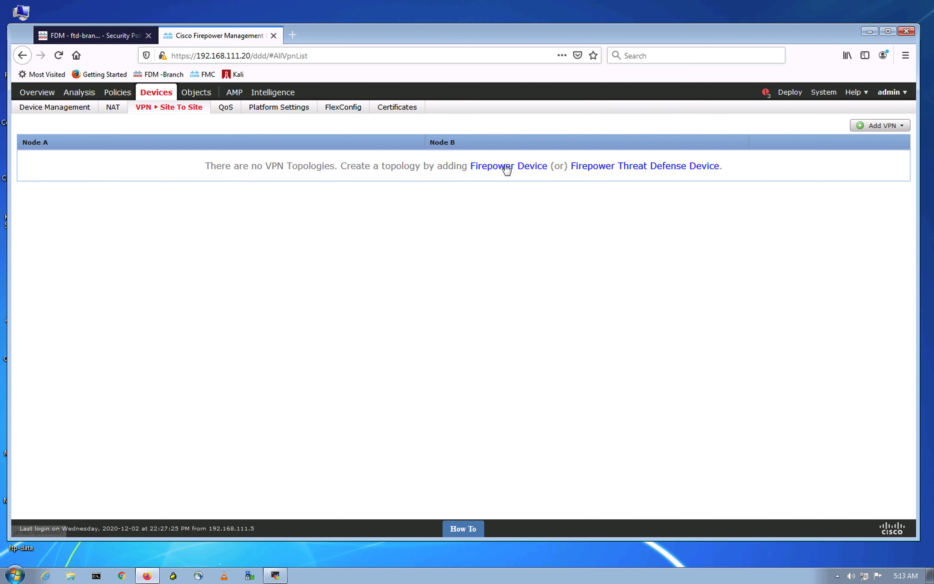
click(542, 302)
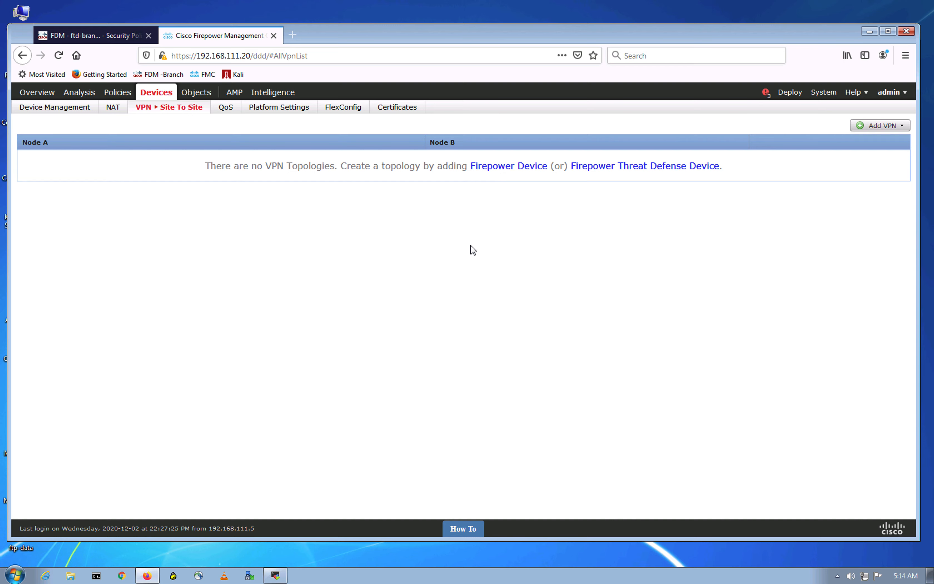
click(633, 167)
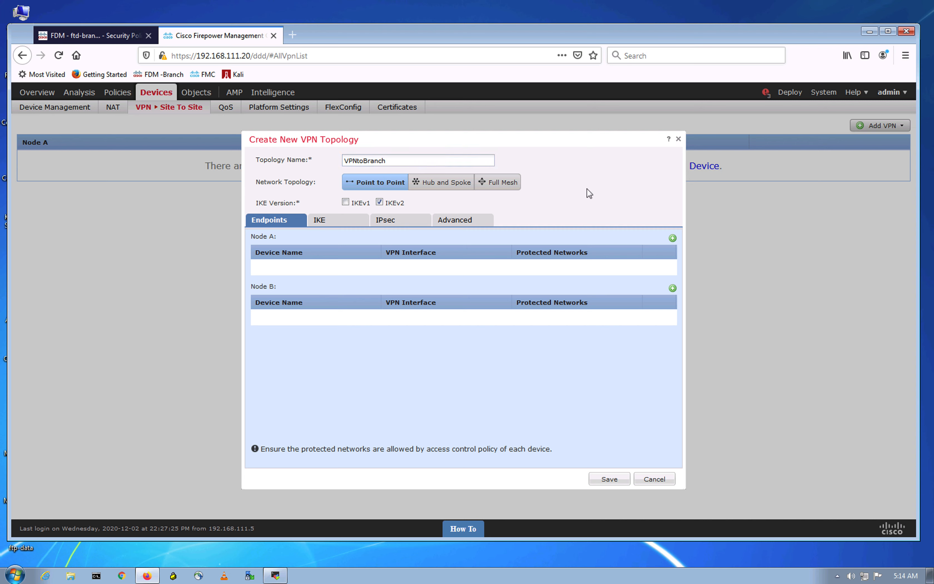
click(498, 184)
click(436, 186)
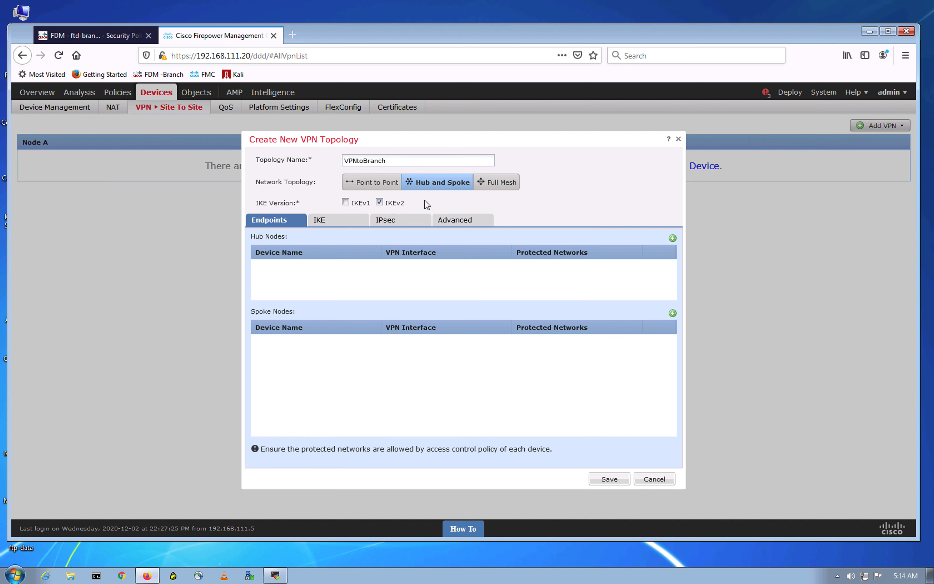
click(381, 185)
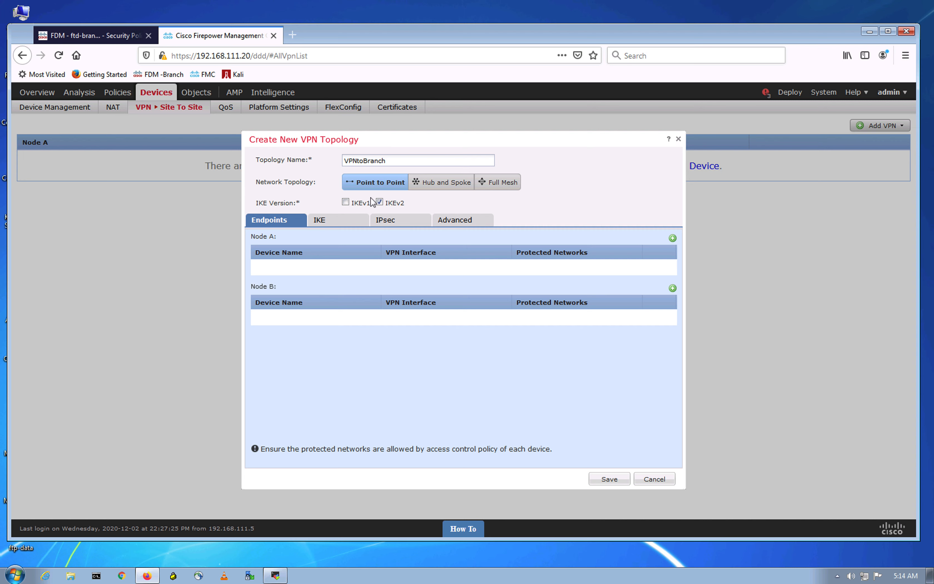
click(590, 202)
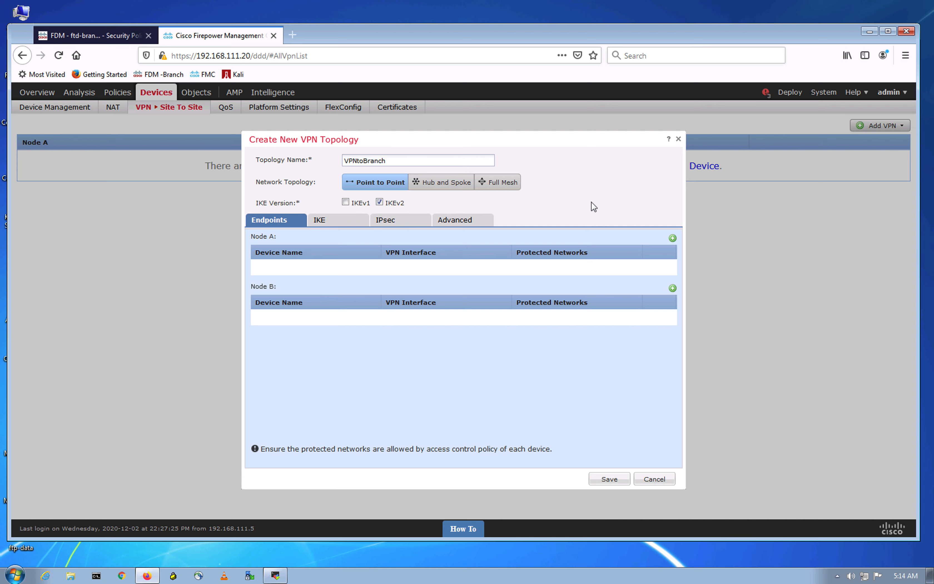
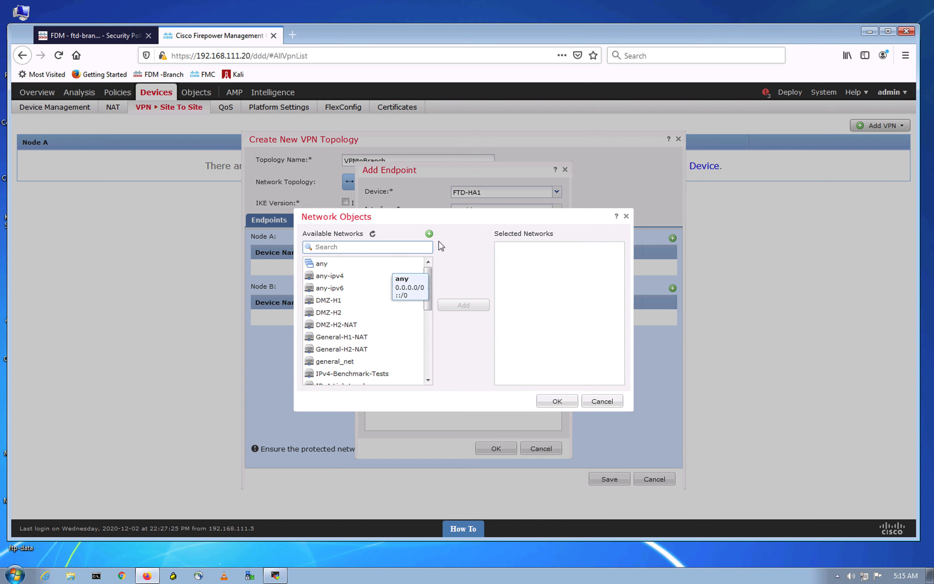
Step: Start a new network object from FTD-HA1's Protected Networks picker
click(429, 234)
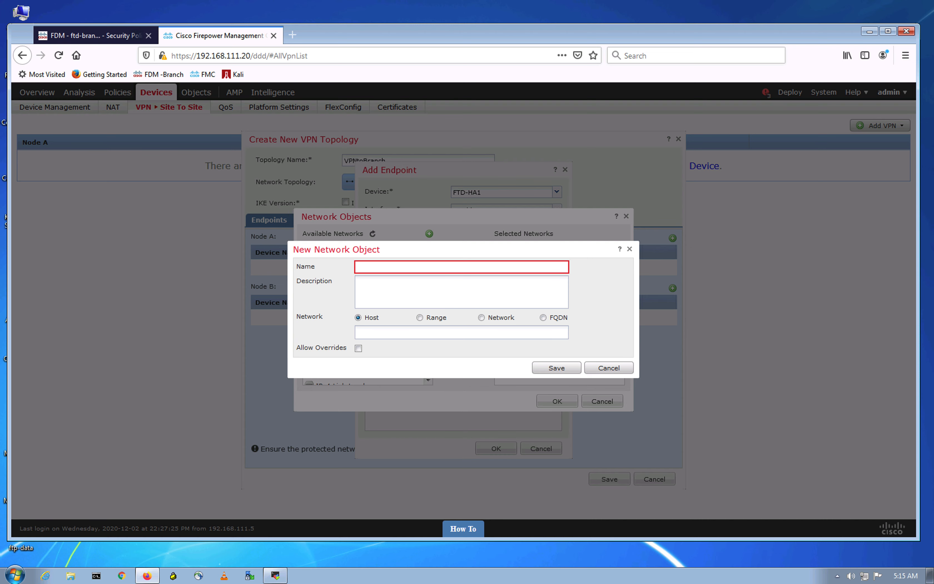
Step: Name the new object HQ-DMZ and set its type to Network
click(450, 266)
text(HQ-)
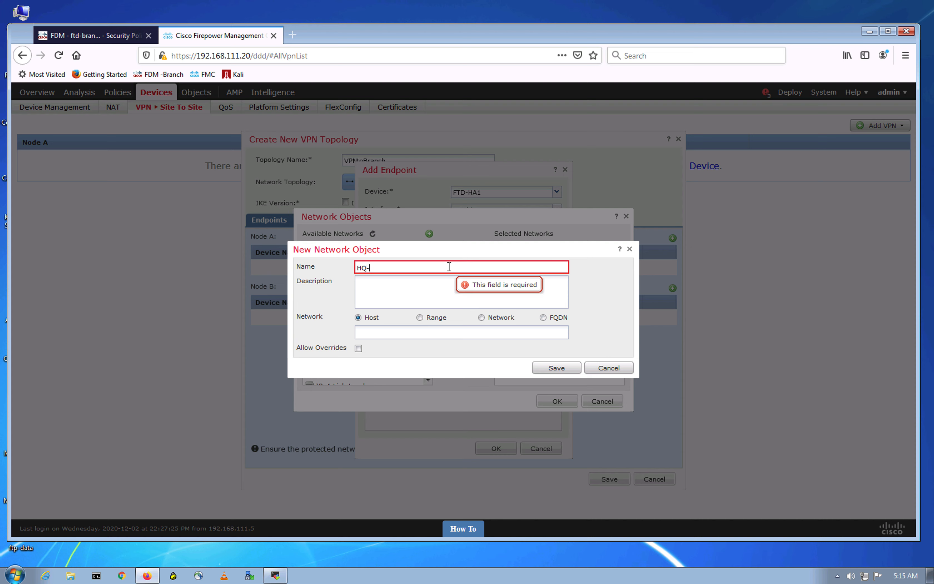
text(DMZ)
click(413, 332)
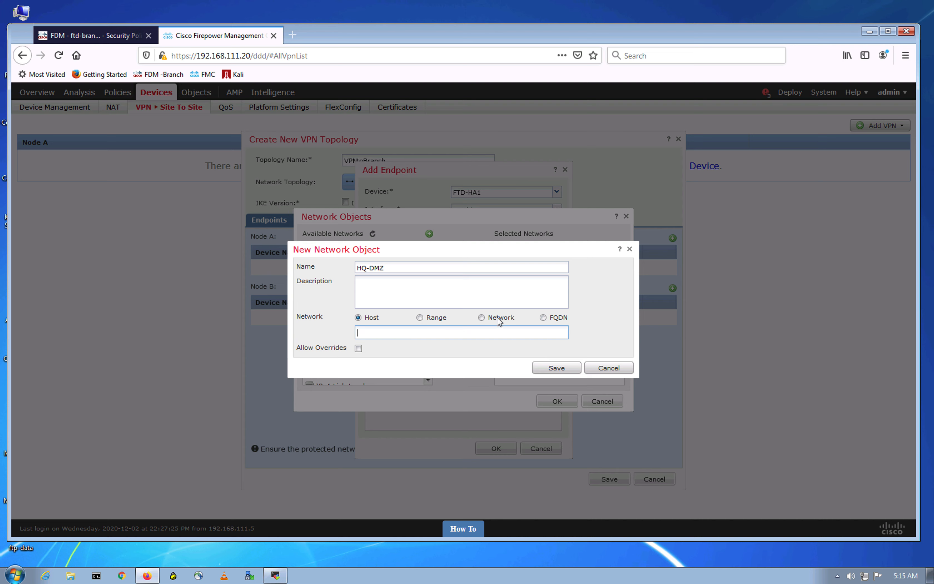
click(482, 317)
click(380, 333)
Step: Check the DMZ subnet on the lab diagram, enter 192.168.10.0/24, and save HQ-DMZ
key(ctrl+Up)
click(456, 35)
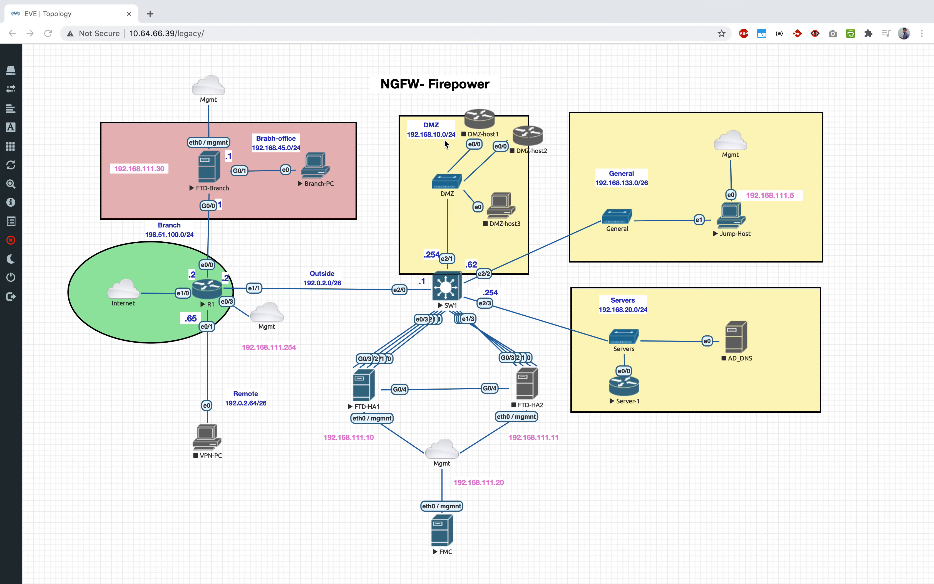
key(ctrl+Up)
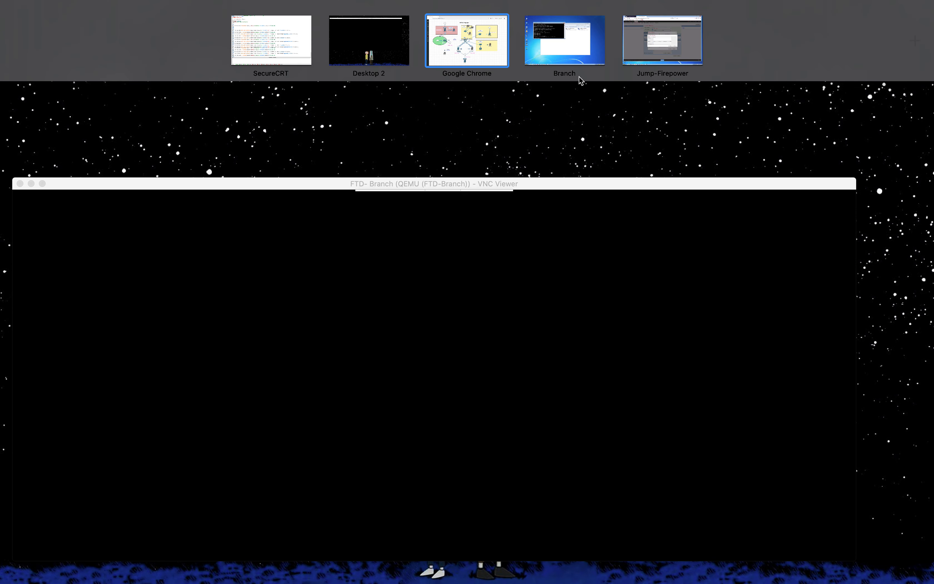
click(579, 77)
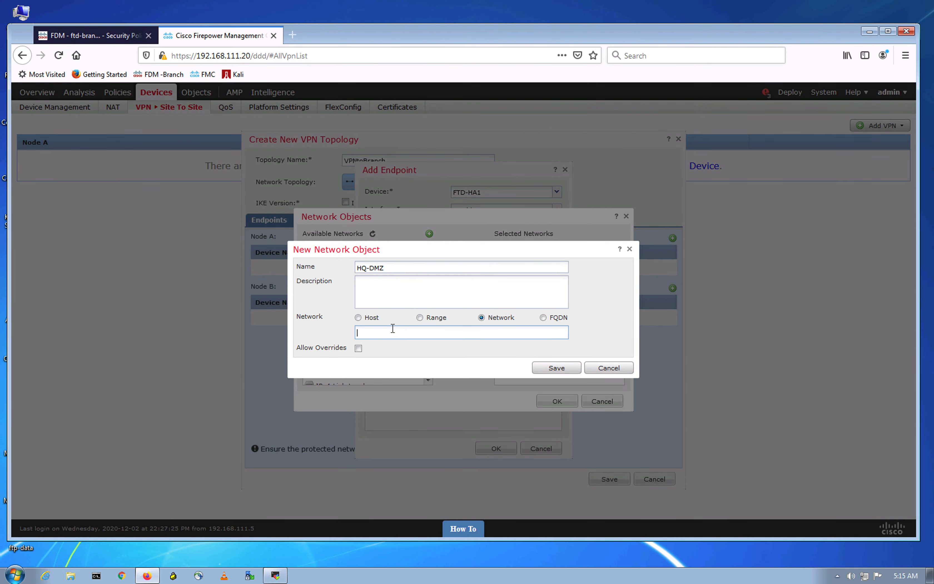
text(192.168.10.0/24)
click(556, 369)
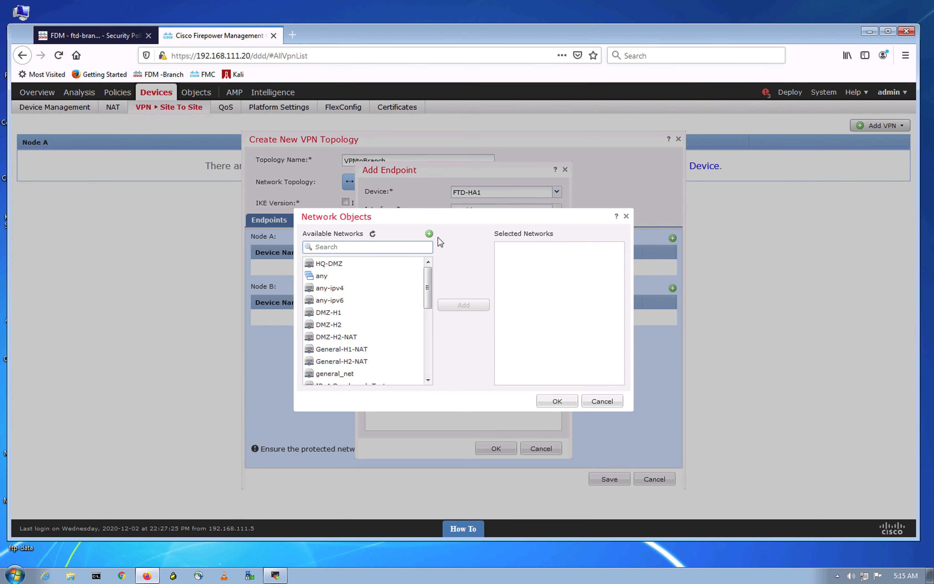
click(429, 234)
Step: Create the HQ-Servers network object for 192.168.20.0/24
click(412, 266)
text(H)
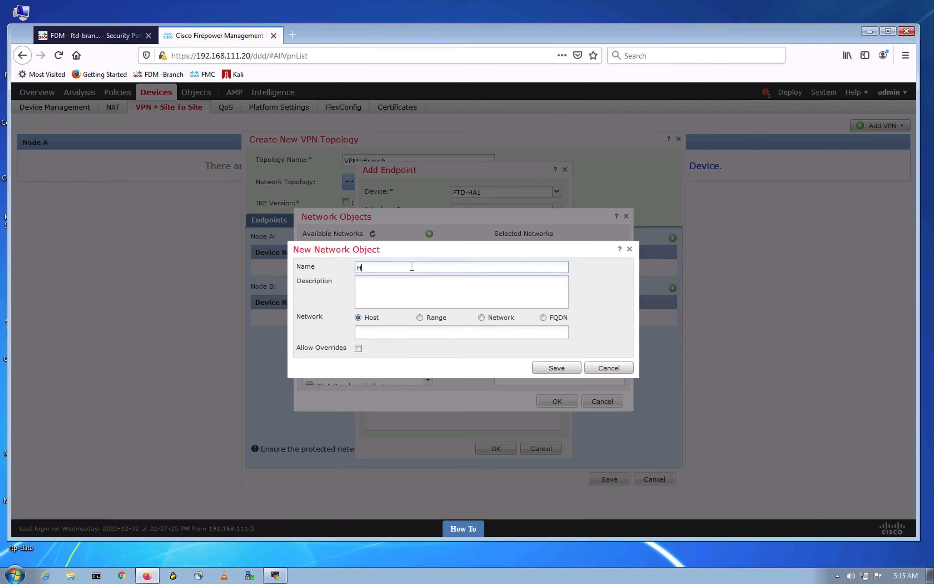
text(Q-Servers)
click(482, 318)
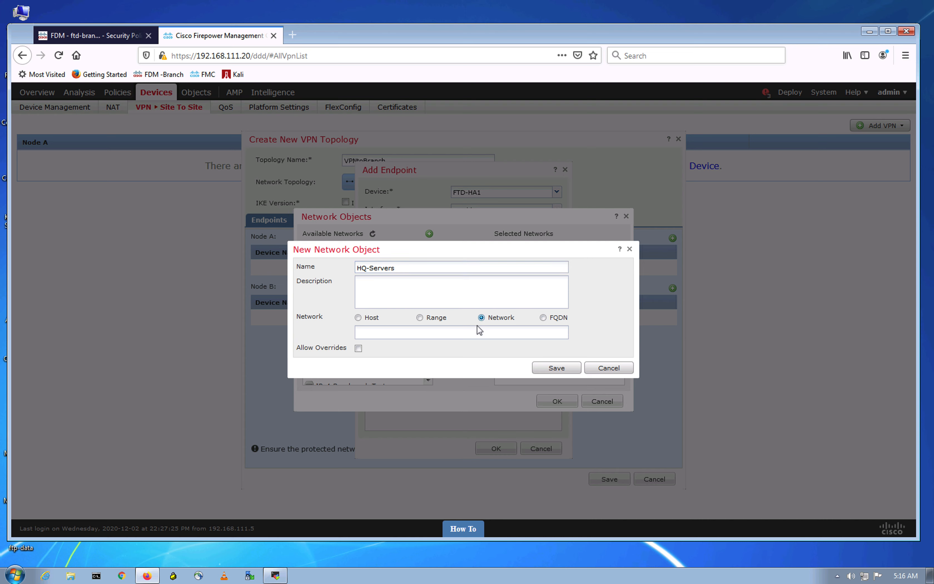
click(467, 337)
text(192.168.20.0/24)
click(557, 370)
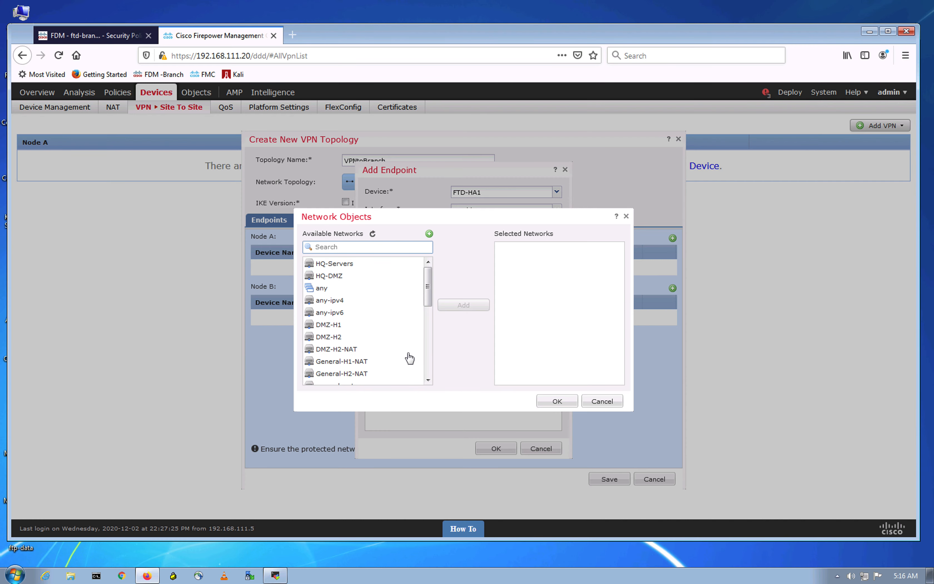
Step: Add HQ-Servers and HQ-DMZ as the endpoint's selected networks and confirm
drag(334, 264, 328, 275)
click(462, 305)
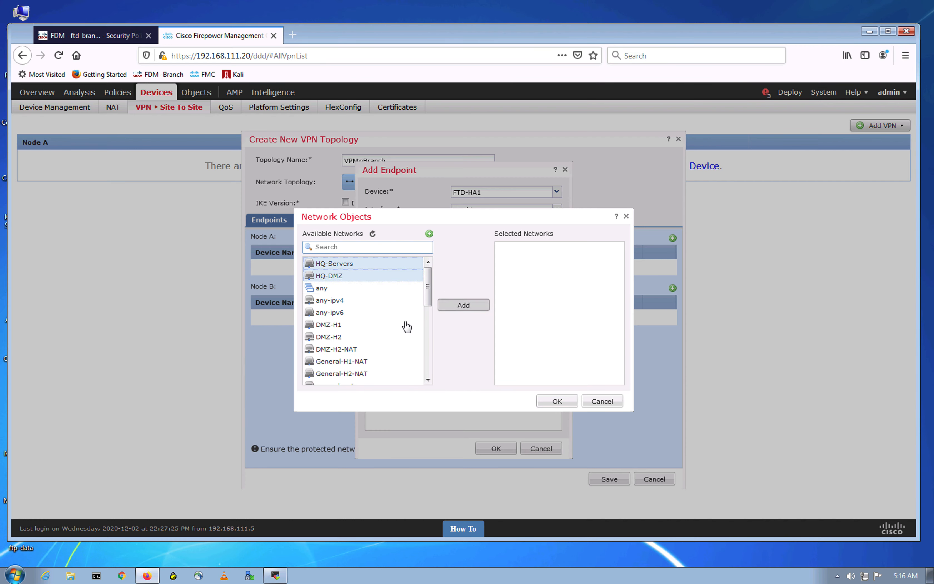
click(556, 401)
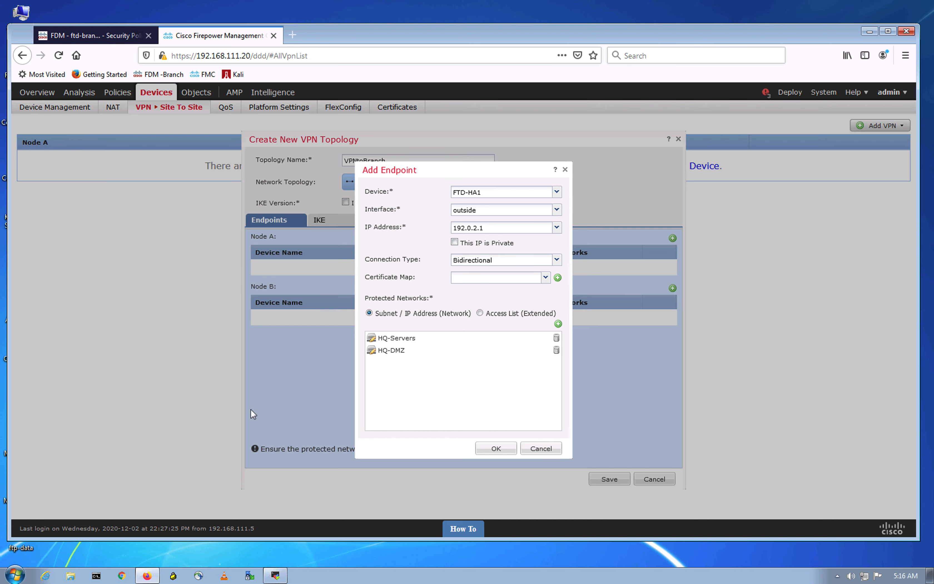
Step: Confirm FTD-HA1 as Node A and add a Node B endpoint as an Extranet device
click(484, 449)
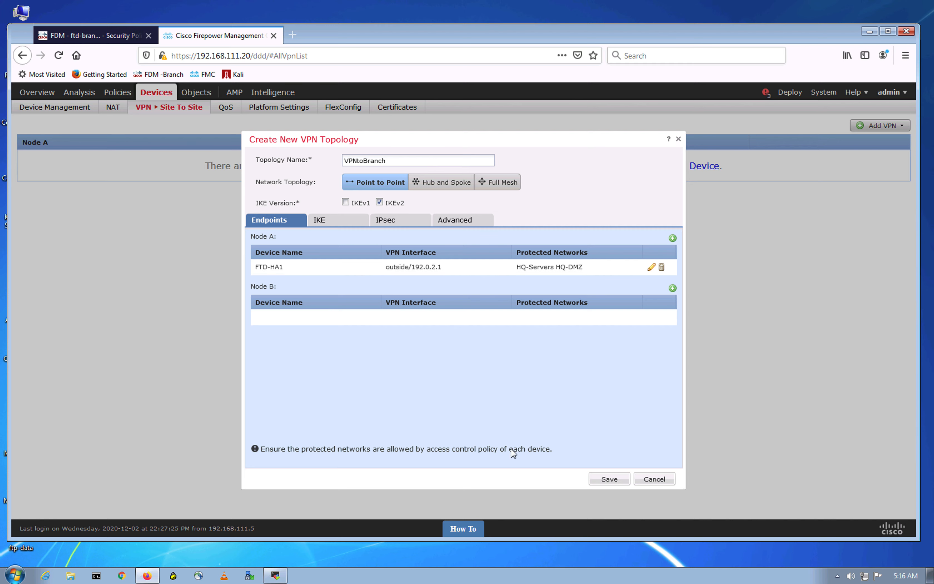
click(673, 288)
click(556, 192)
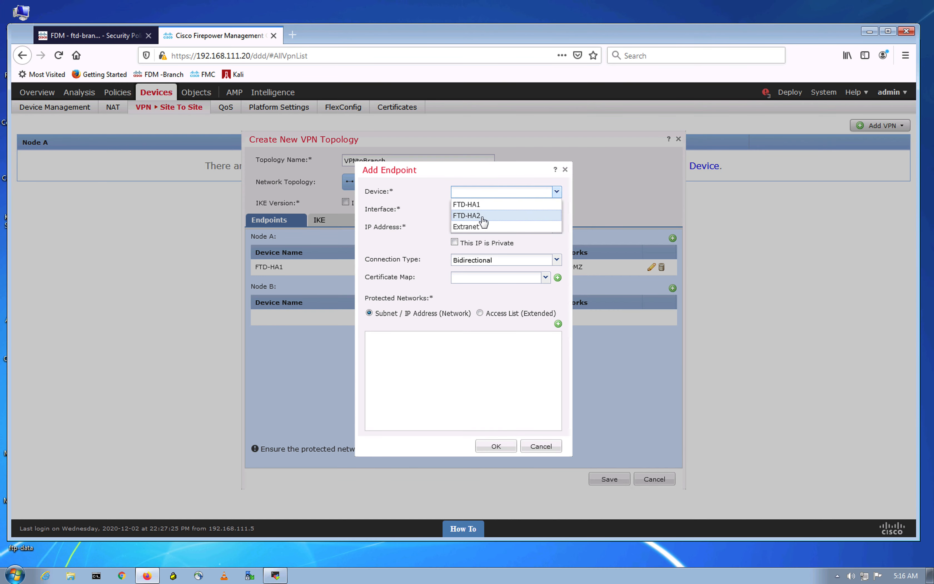
click(478, 227)
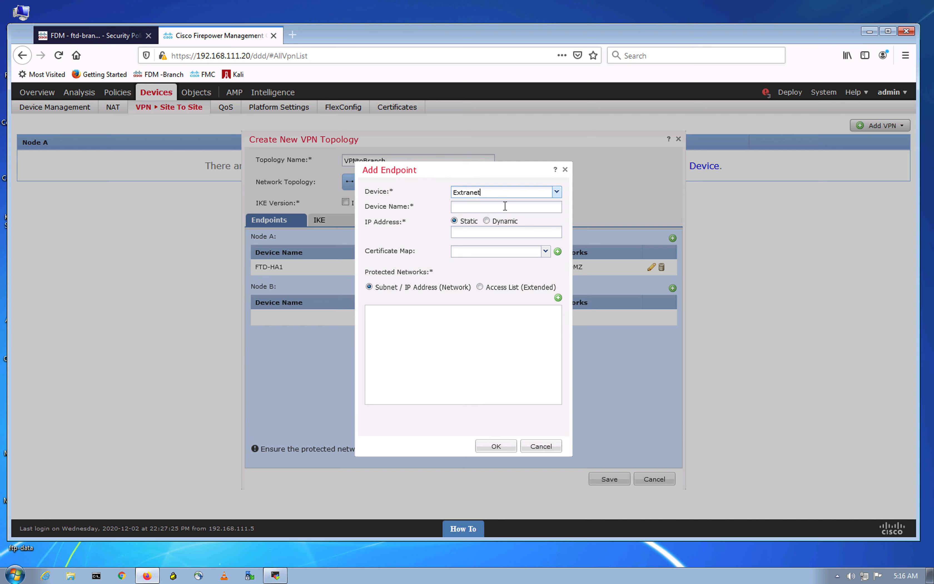
Step: Name the extranet peer device FTD_Branch
click(530, 207)
text(FTD_branch)
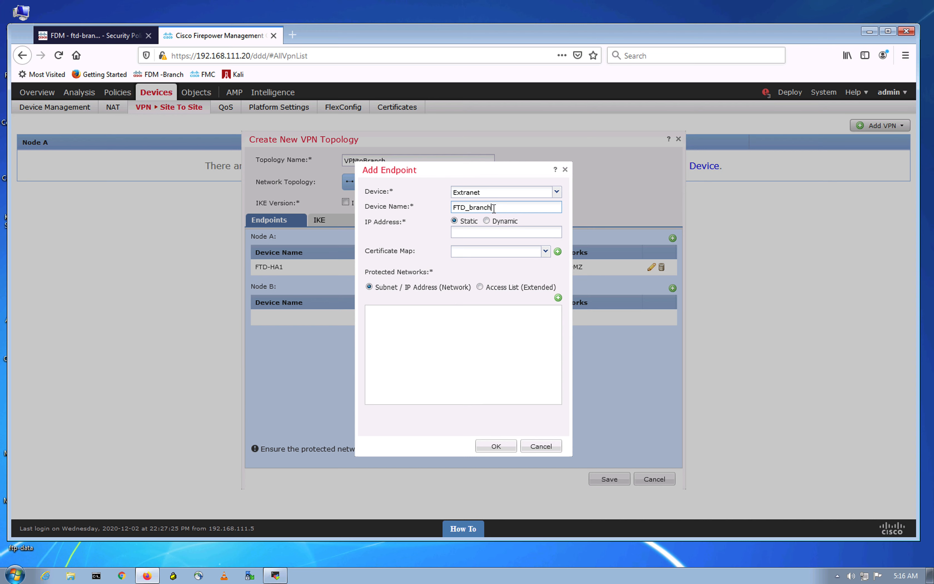
click(472, 207)
key(BackSpace)
text(B)
Step: Enter the branch peer's static IP 198.51.100.1, checked against the lab diagram
click(472, 233)
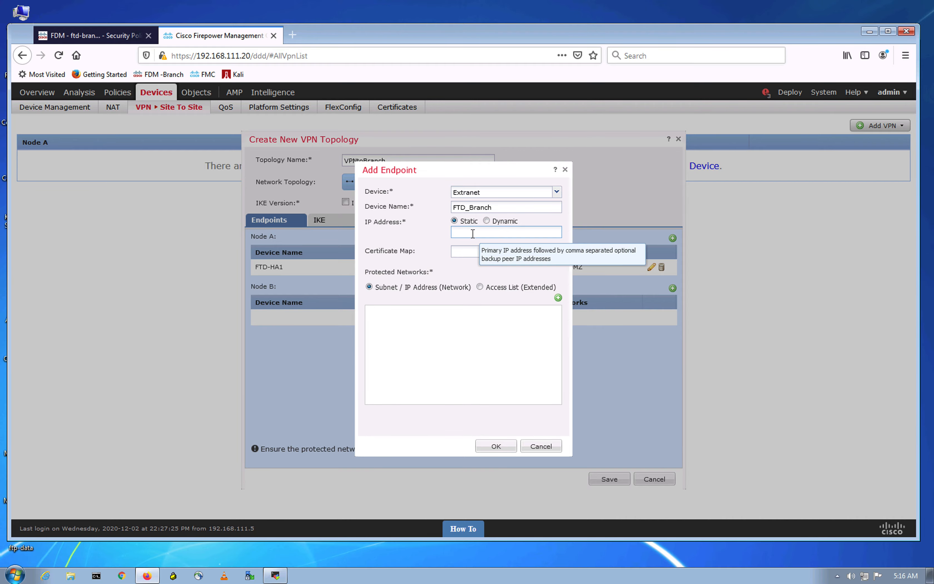
text(198)
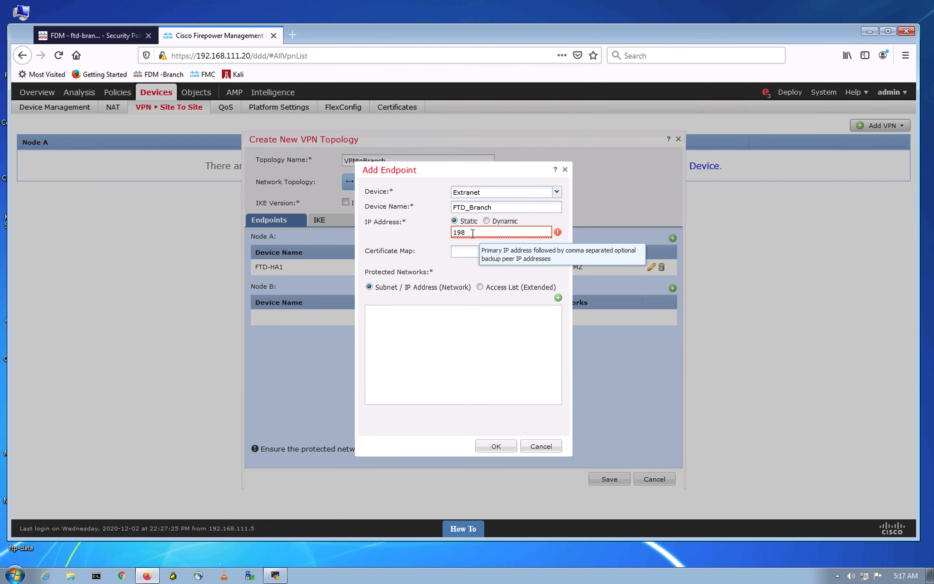
key(ctrl+Up)
click(457, 44)
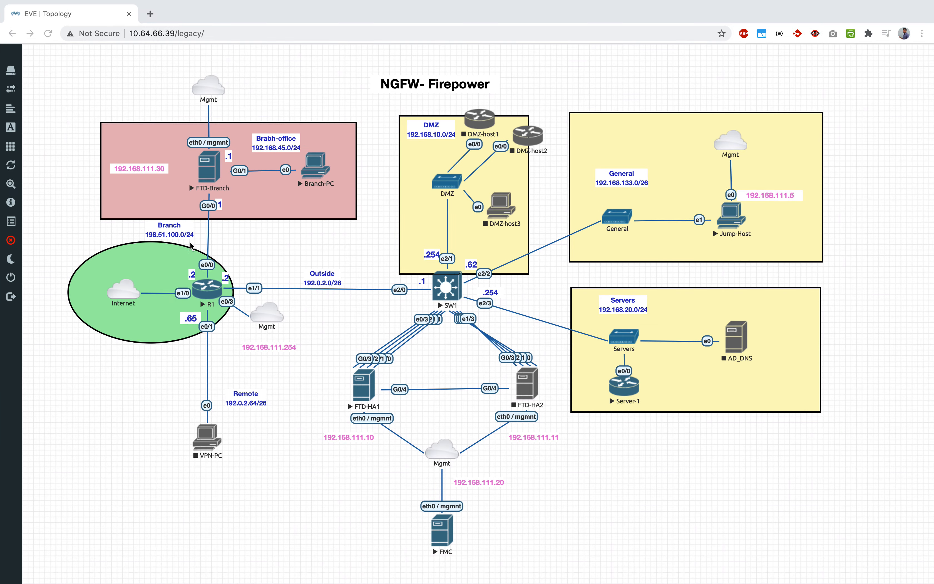
key(ctrl+Up)
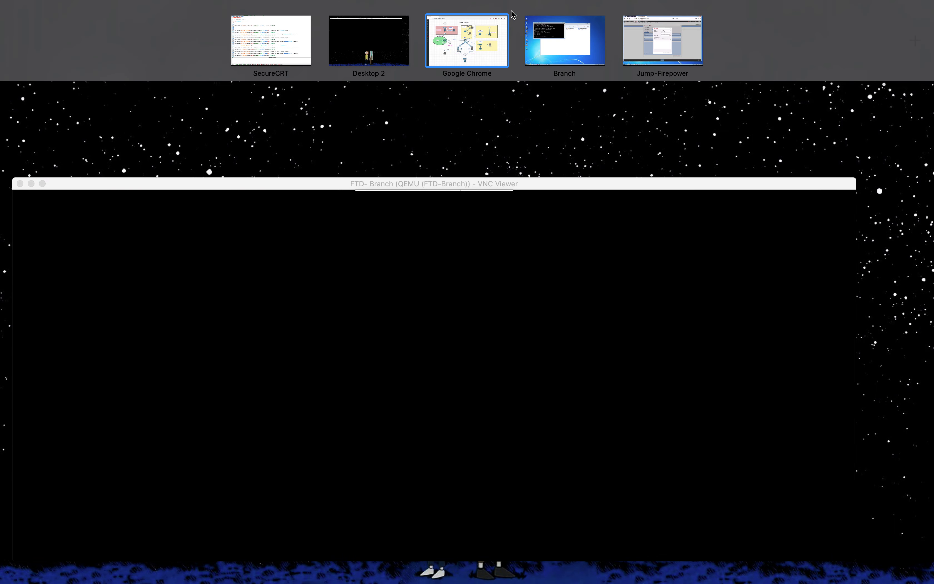
click(643, 58)
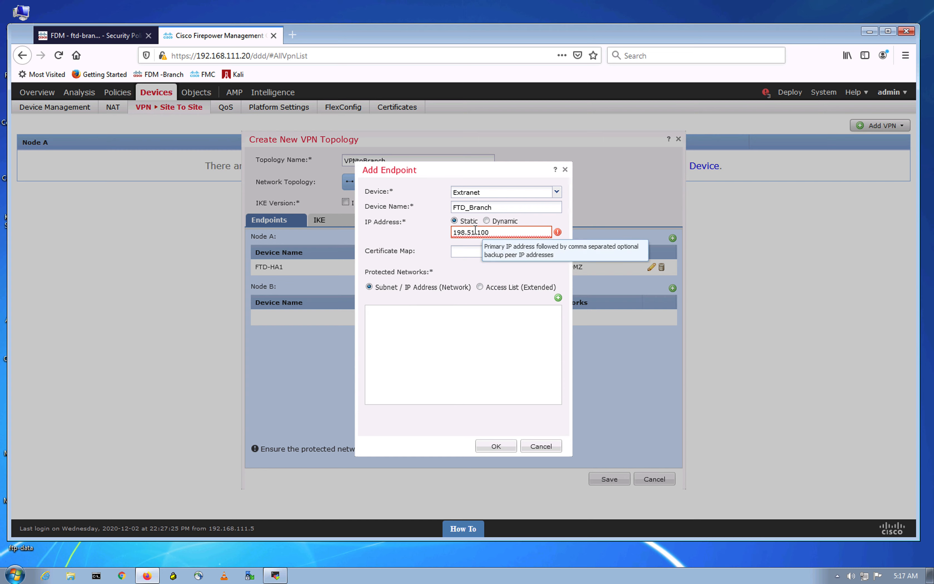
text(1)
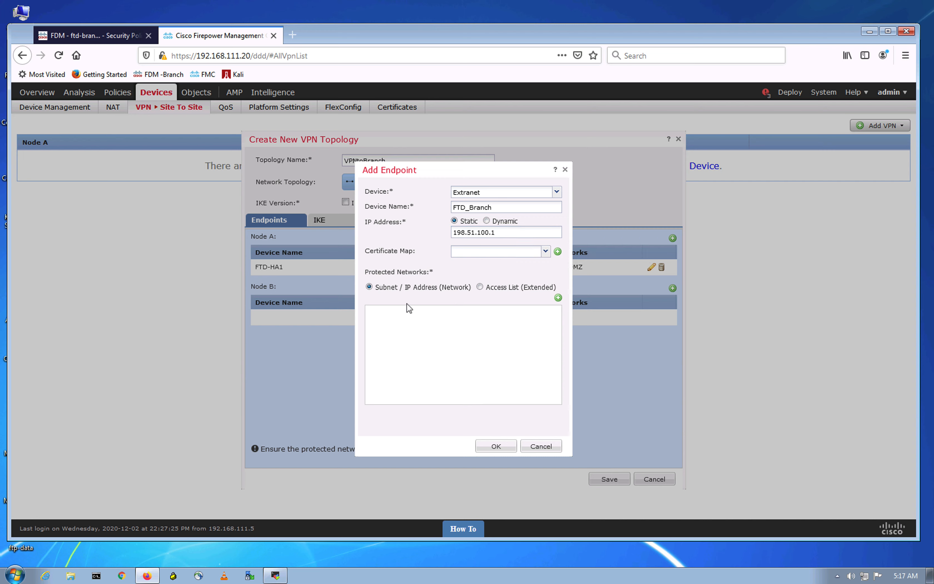
click(558, 297)
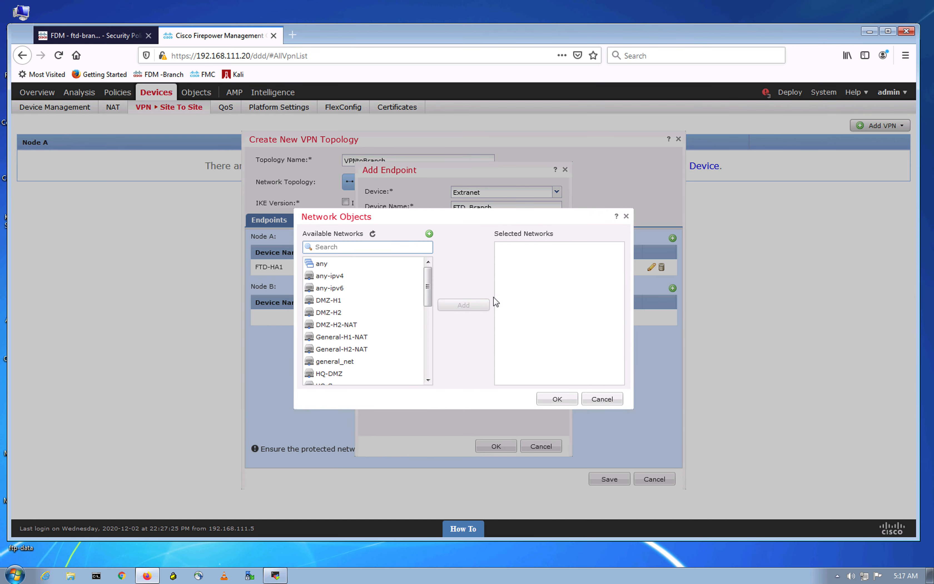
Step: Create the Branch-LAN network object for 192.168.45.0/24
scroll(376, 286, down, 5)
scroll(376, 291, up, 5)
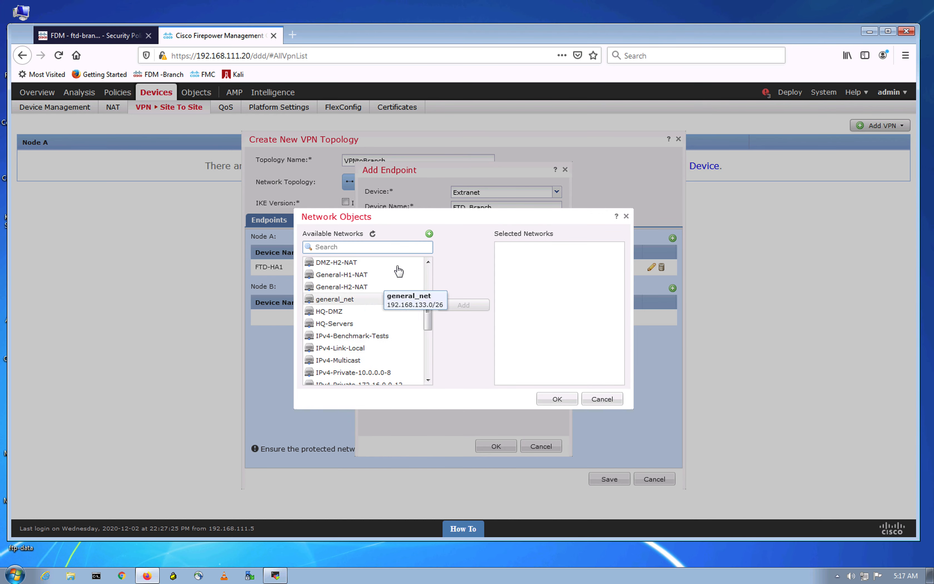
click(429, 234)
text(Branch-LAN)
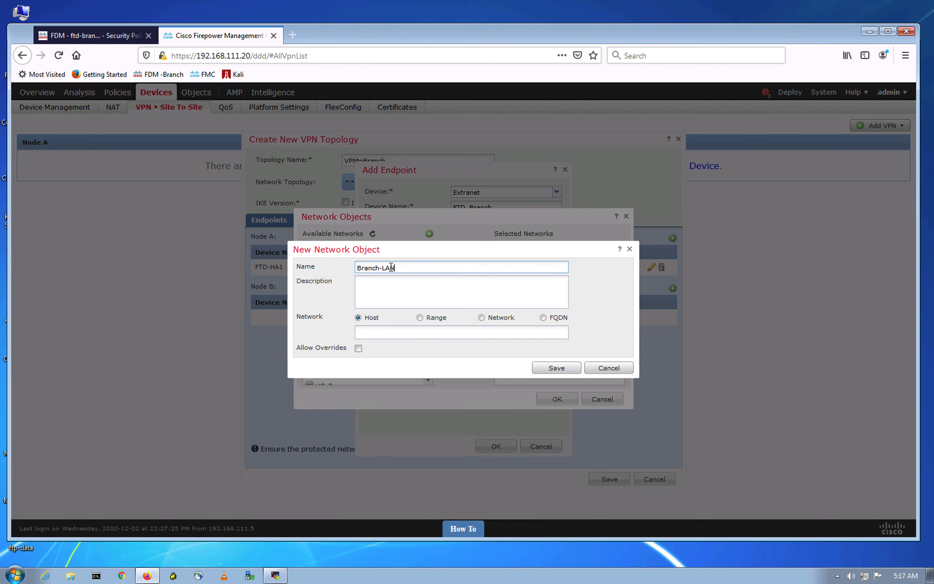
click(481, 317)
click(472, 332)
text(192.168.45.0/24)
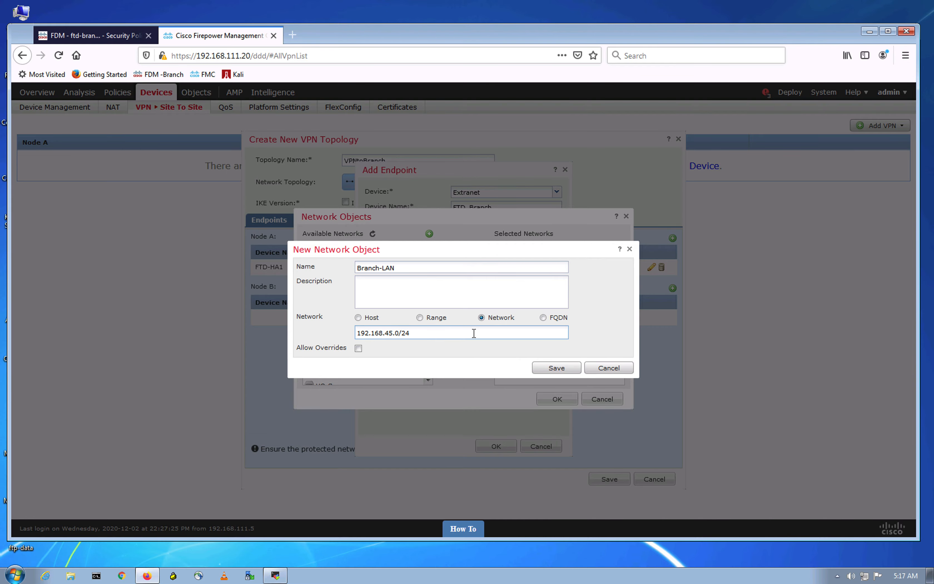
key(ctrl+Up)
click(456, 40)
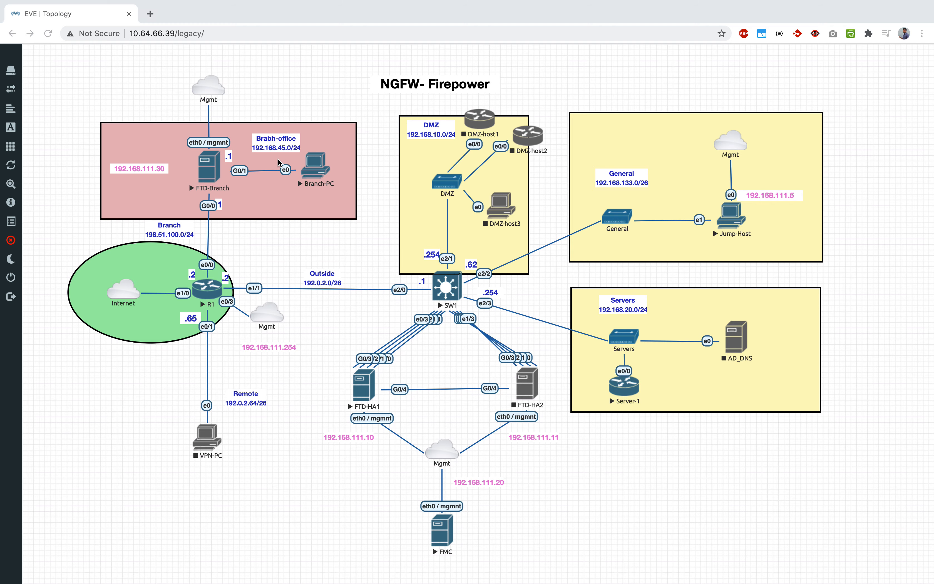
key(ctrl+Up)
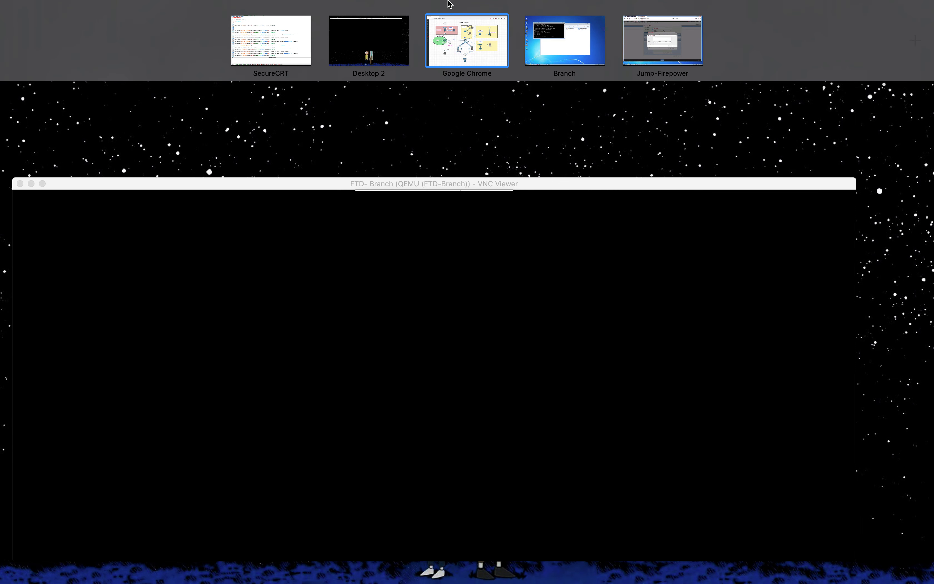
click(696, 52)
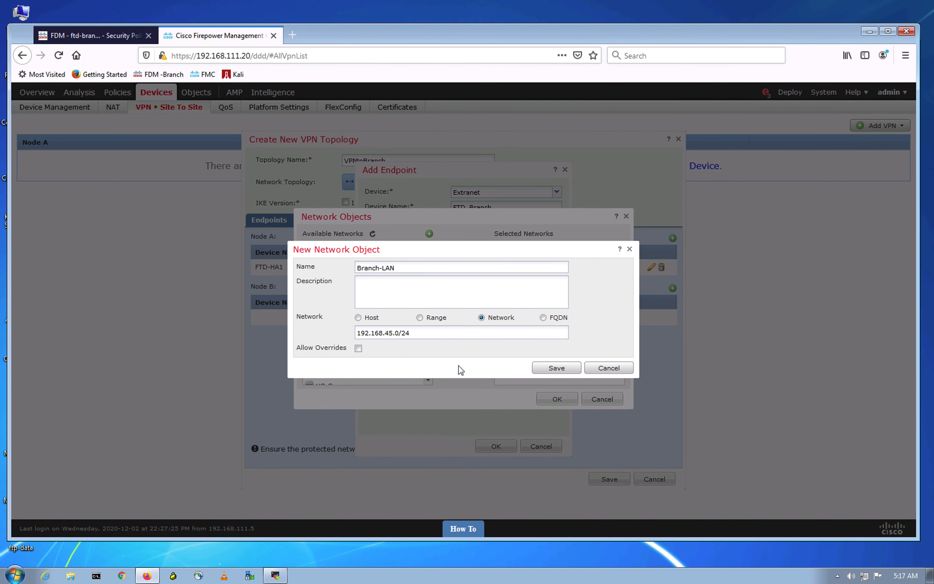
click(556, 368)
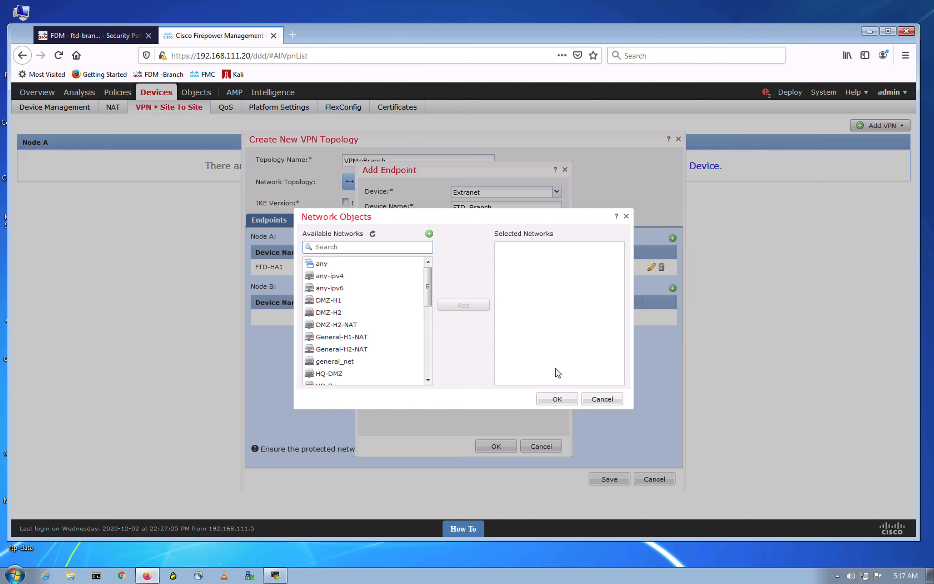
Step: Add Branch-LAN to the selected networks and confirm it as protected
click(338, 266)
click(465, 305)
click(557, 399)
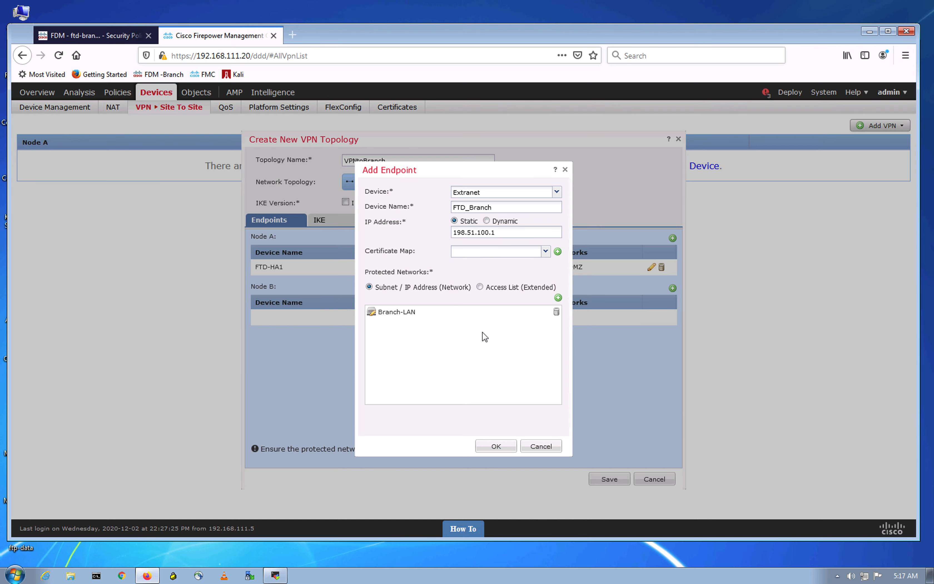
Step: Confirm FTD_Branch as Node B and show the topology's IKE settings
click(485, 447)
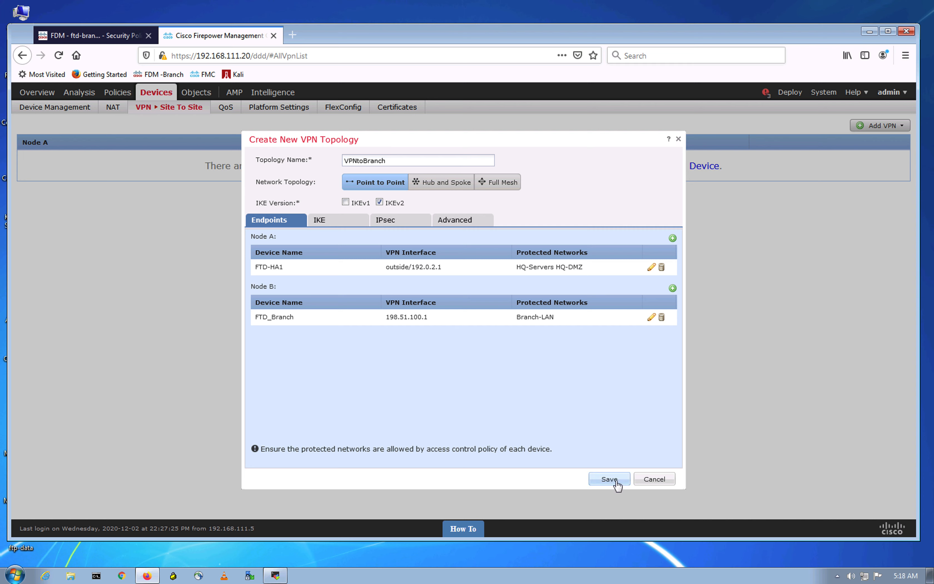
click(347, 220)
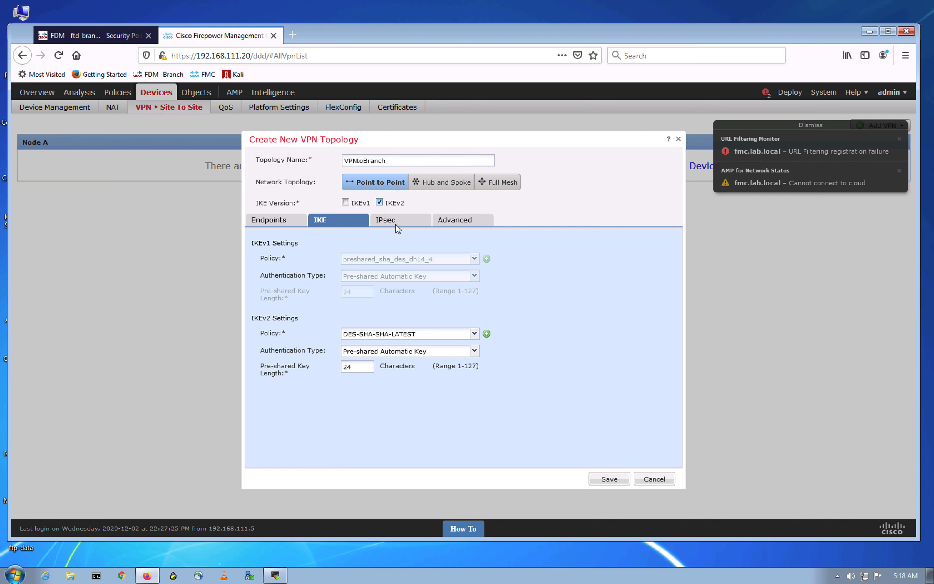
Step: Choose DES-SHA-SHA as the IKEv2 policy instead of DES-SHA-SHA-LATEST
click(475, 333)
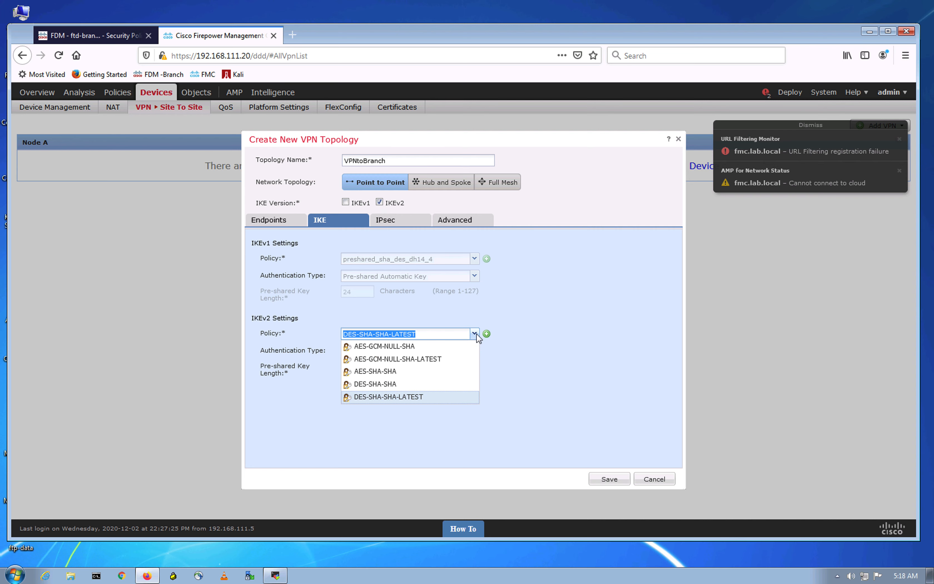
click(419, 385)
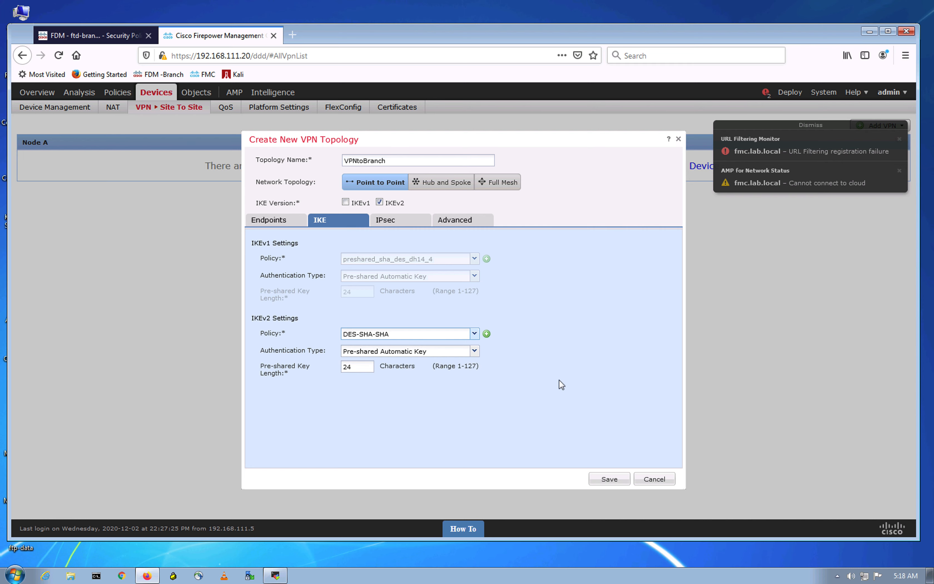
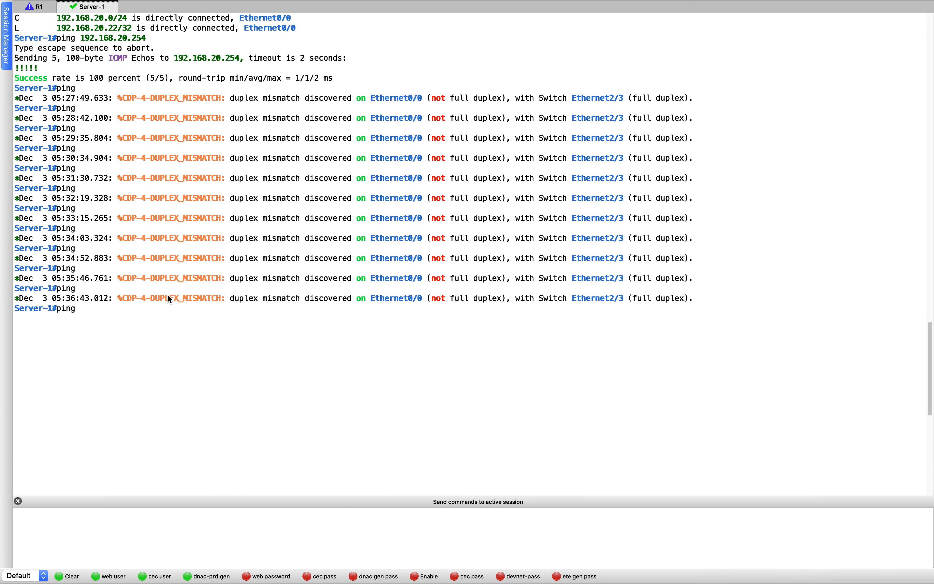
Step: Scroll back to Server-1's show ip int br output and select its address 192.168.20.22
scroll(119, 105, up, 10)
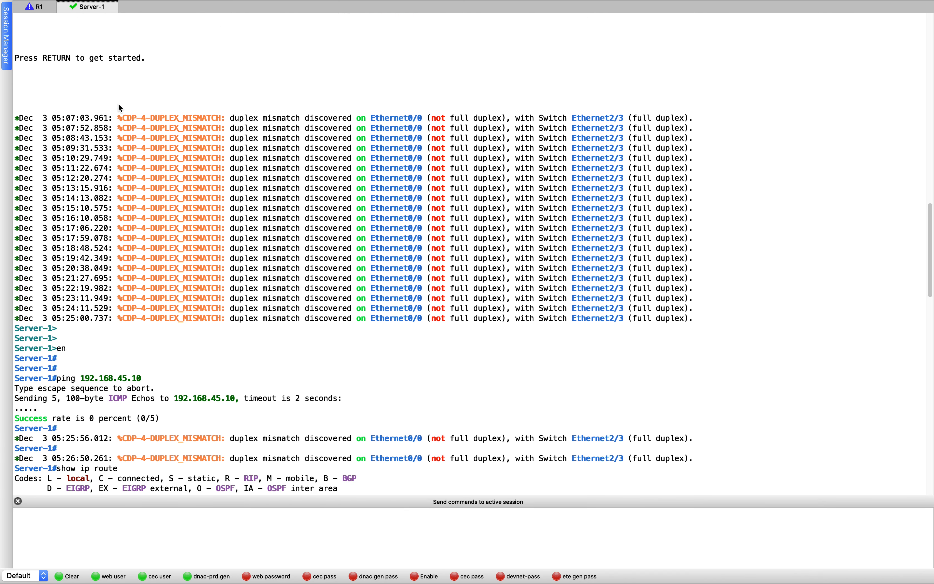
scroll(119, 106, up, 20)
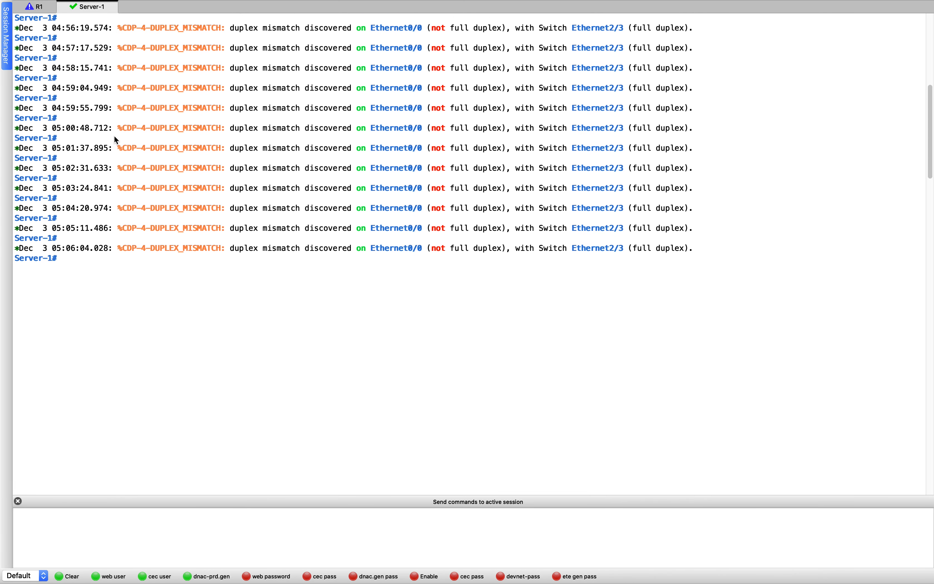
scroll(116, 141, up, 1)
drag(141, 68, 204, 70)
key(ctrl+Up)
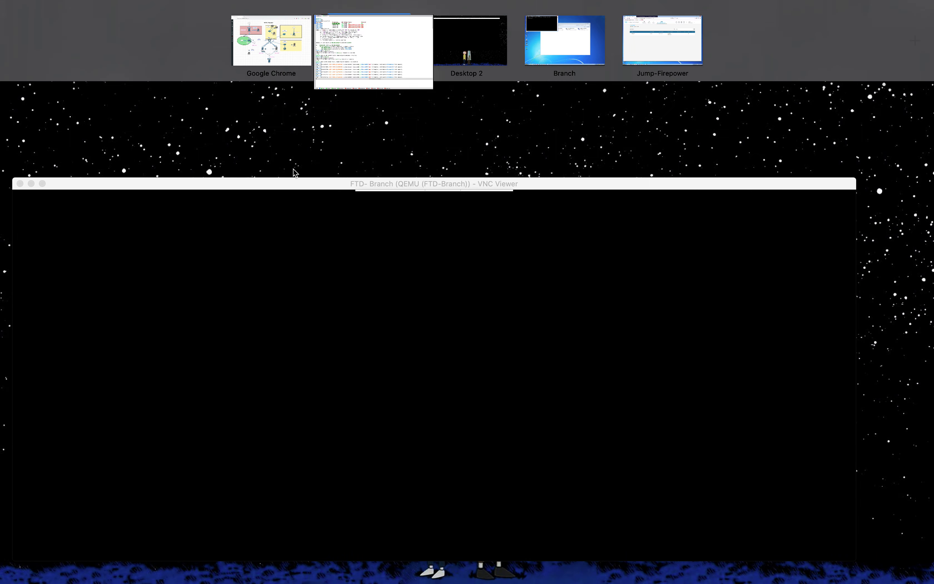
Step: Check Wireshark's live ISAKMP INFORMATIONAL capture on the Branch desktop, then return to Server-1's console
click(552, 55)
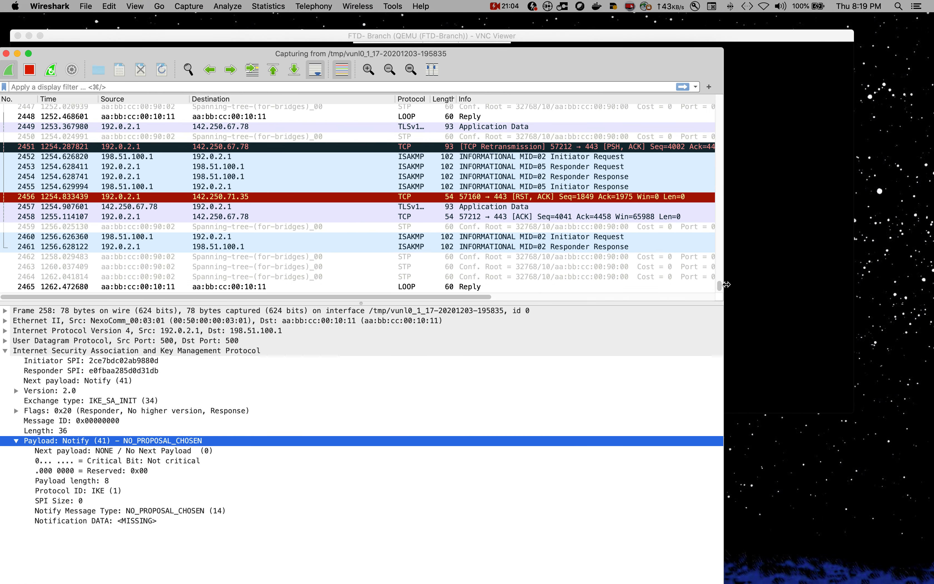
click(719, 289)
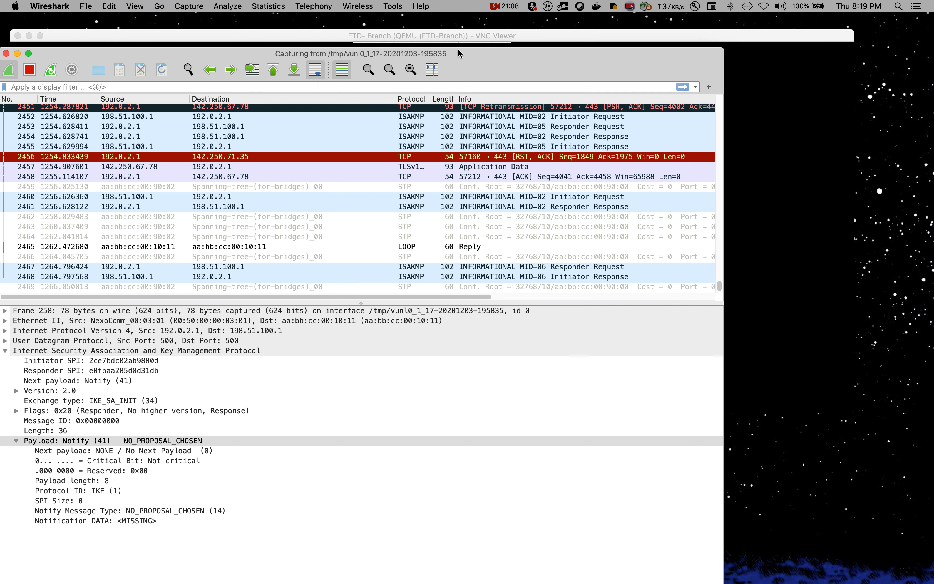
drag(457, 52, 508, 18)
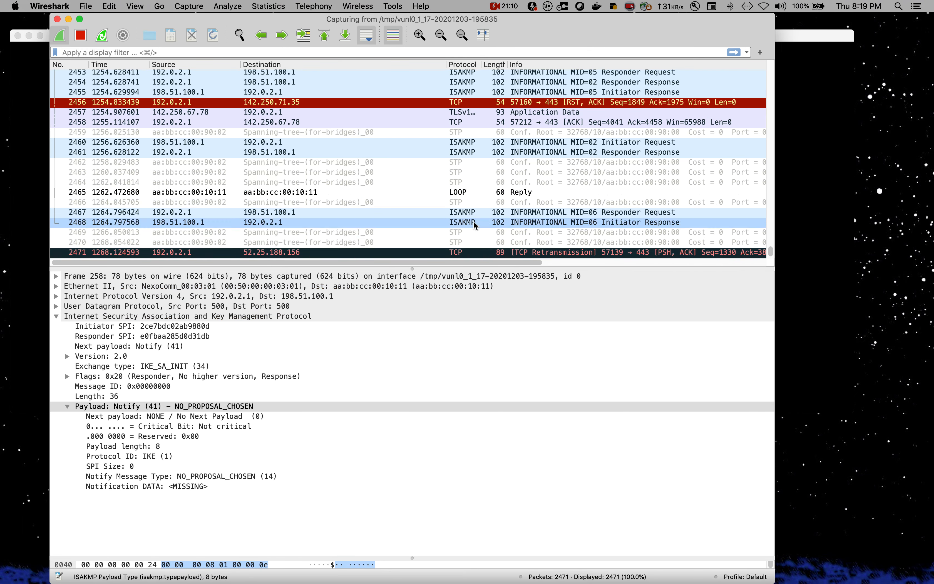
key(ctrl+Up)
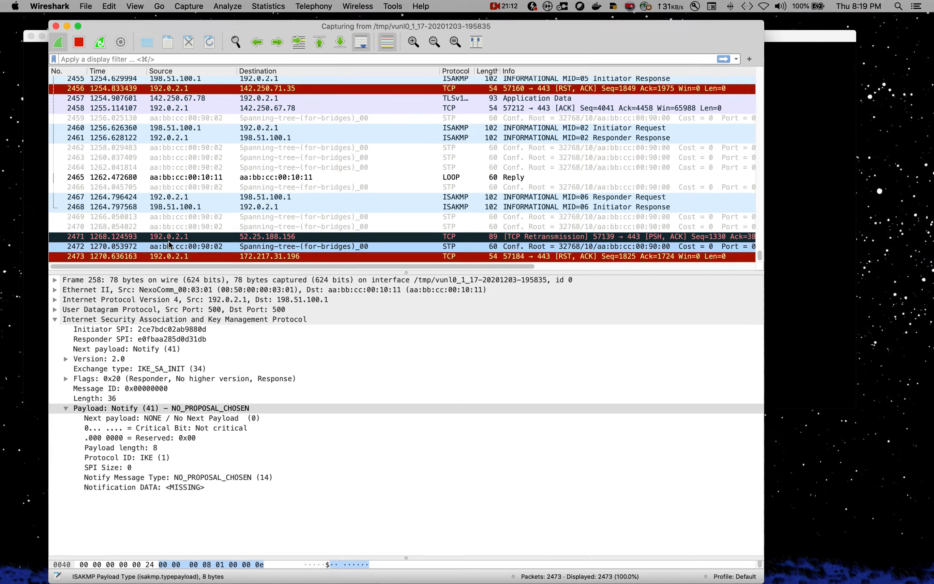
click(470, 46)
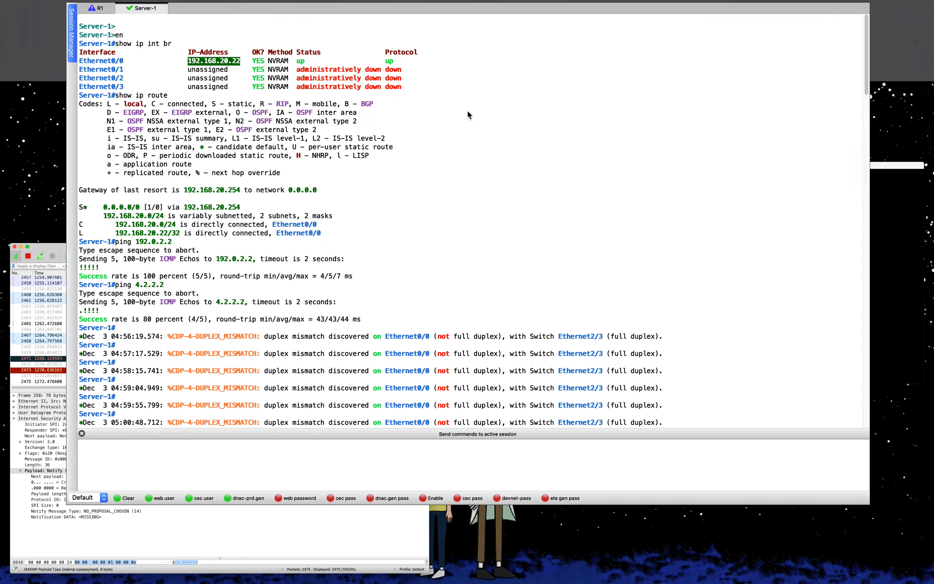
Step: Start a ping to 192.168.20.24 in the Branch Command Prompt and recheck Server-1's address
key(ctrl+Up)
click(565, 37)
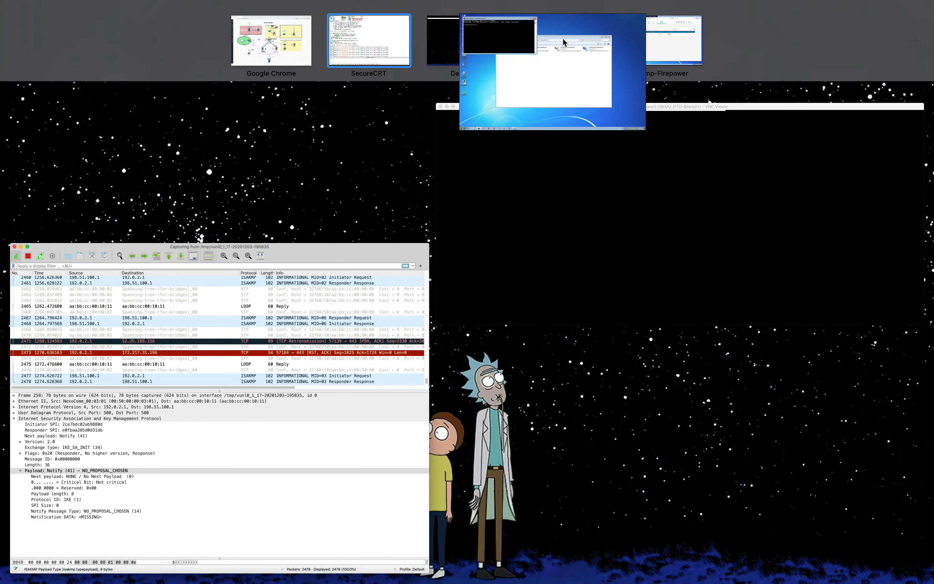
text(ping 192.168.20.24)
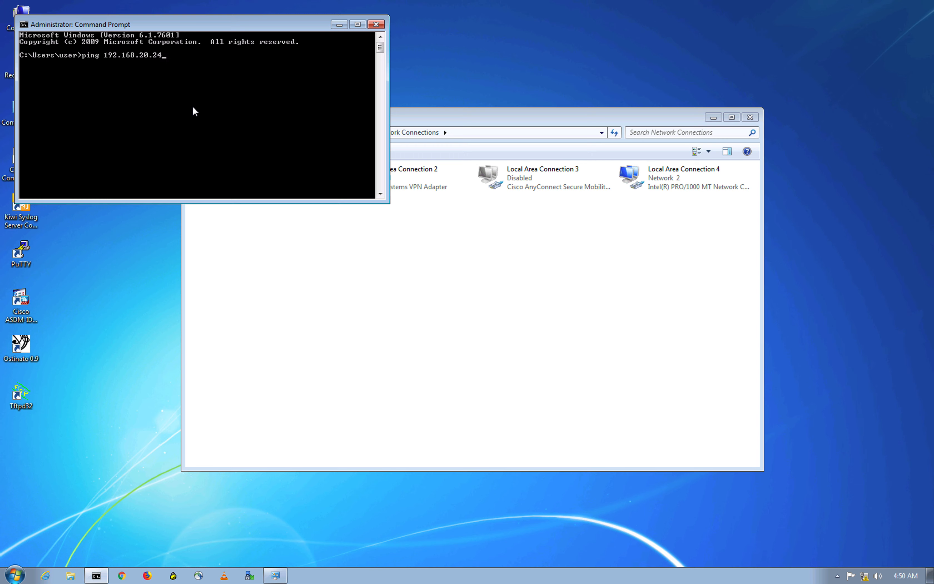
key(ctrl+Up)
click(389, 54)
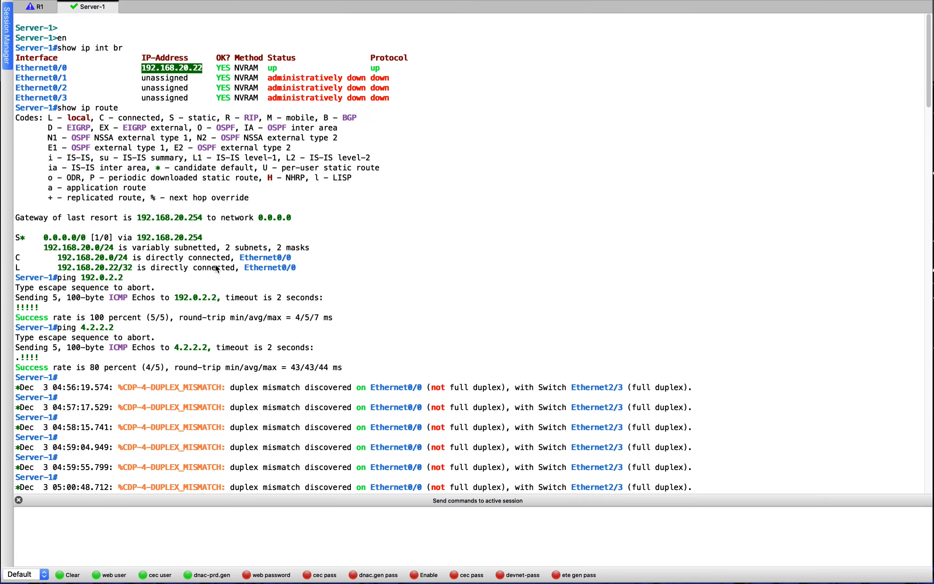
Step: Correct the target to 192.168.20.22 and run the ping, getting replies
key(ctrl+Up)
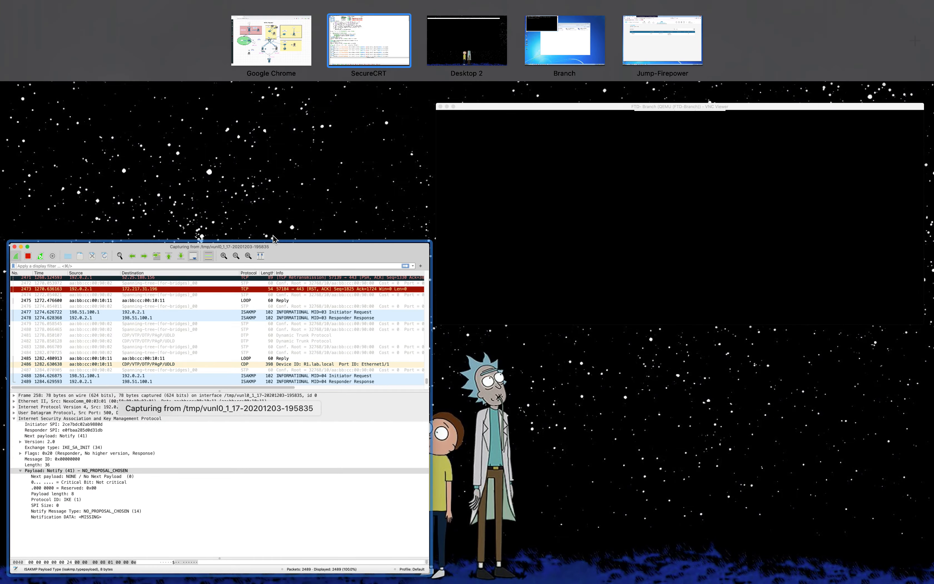
click(555, 42)
key(BackSpace)
text(2)
key(Return)
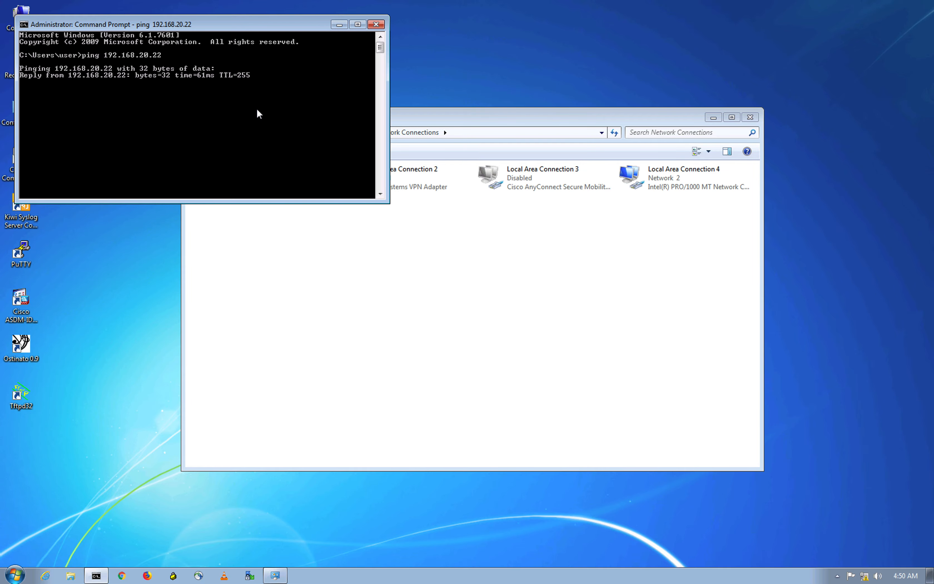
key(ctrl+Up)
Step: Open ESP packet 2495 and expand its ESP header, showing SPI 0x10f0238a and sequence 13
click(584, 190)
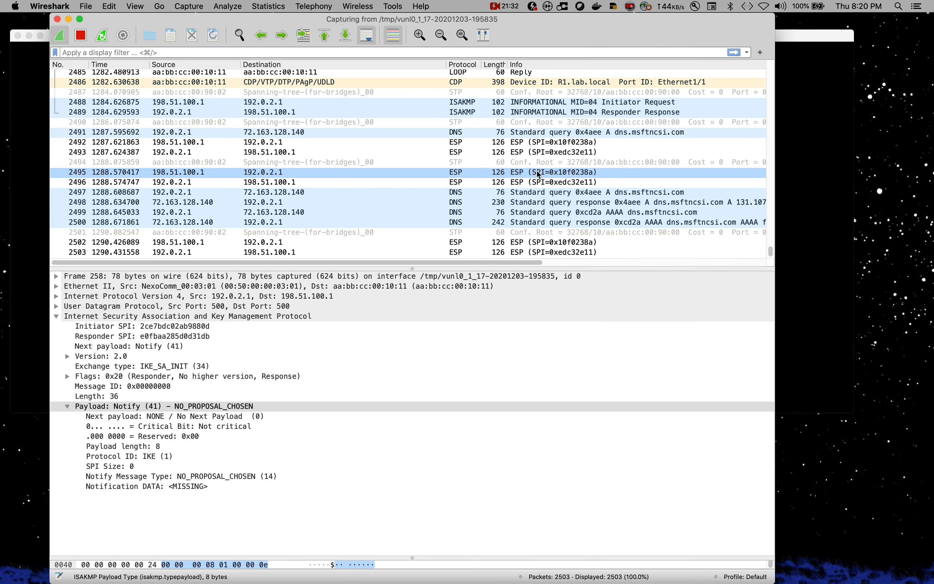
click(584, 191)
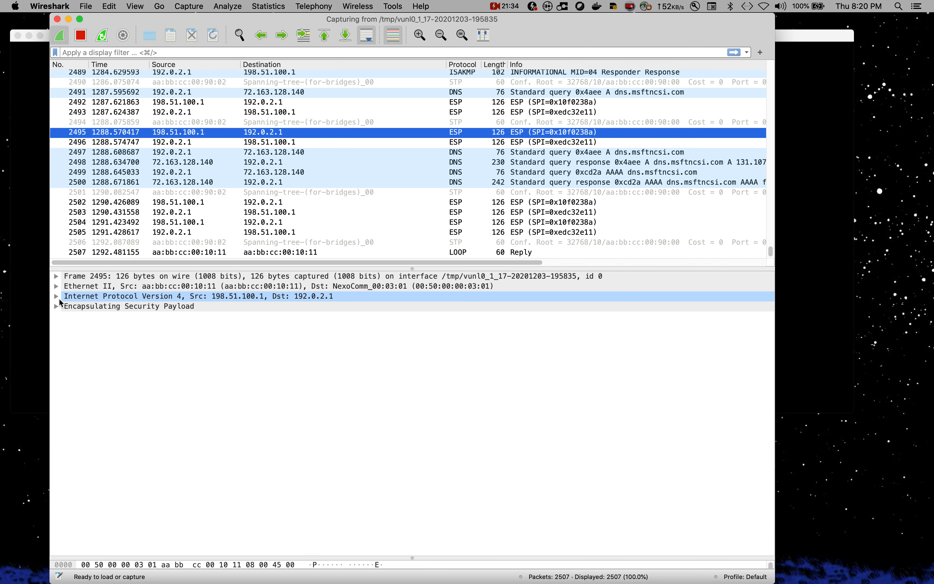
click(56, 307)
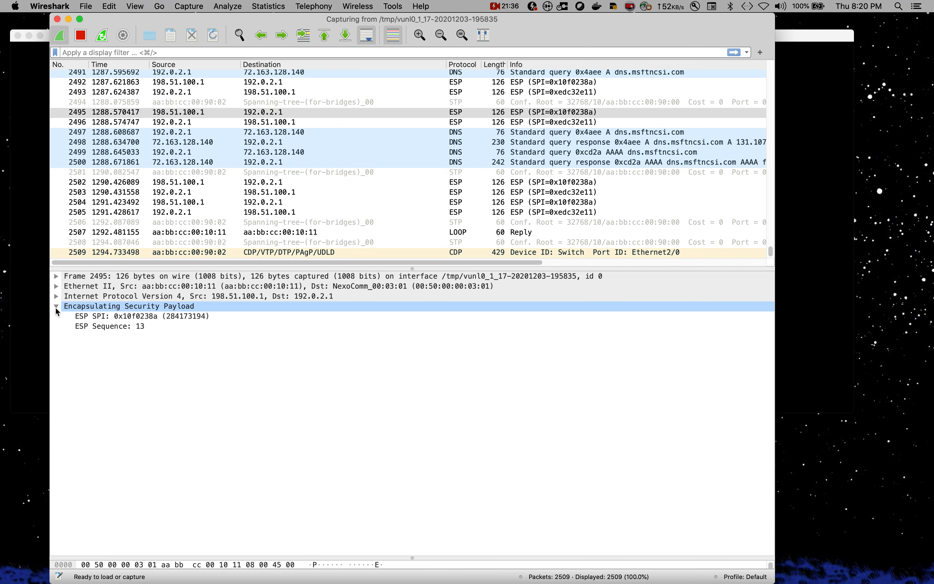
click(114, 324)
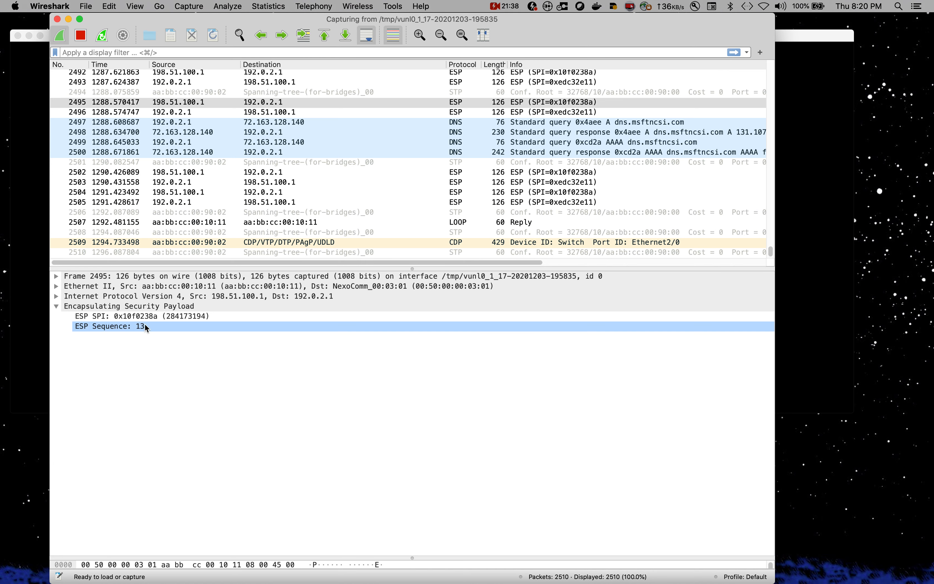
scroll(320, 154, up, 3)
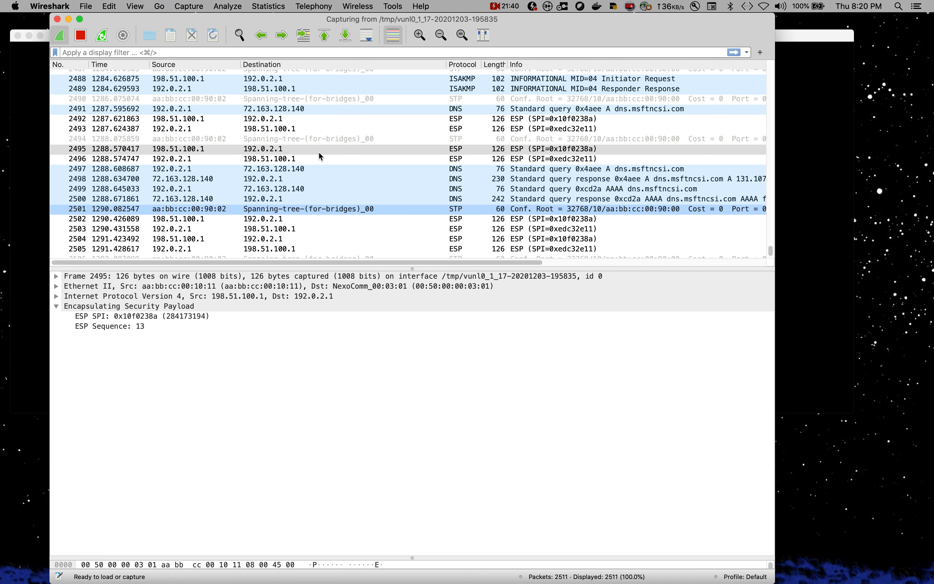
scroll(319, 152, up, 6)
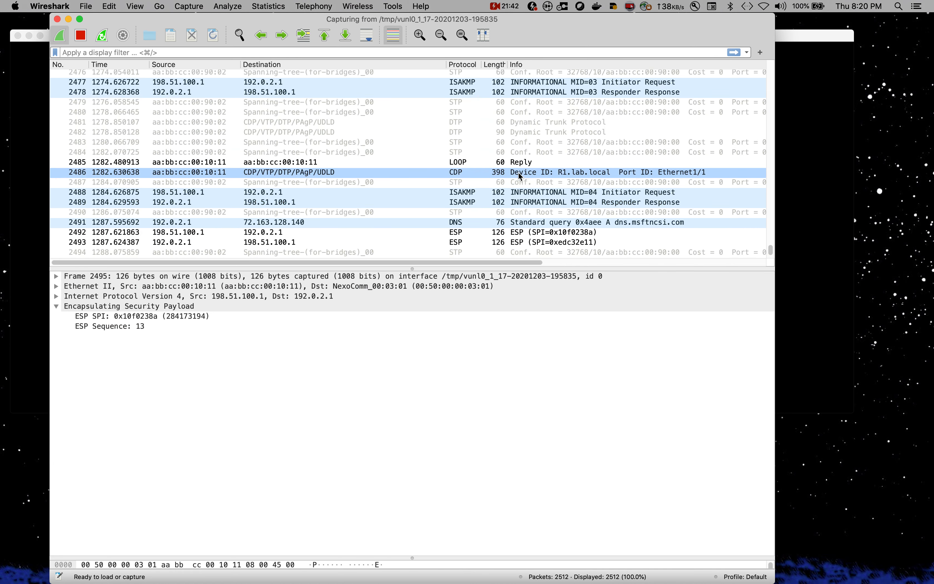
scroll(517, 172, up, 3)
scroll(517, 173, down, 10)
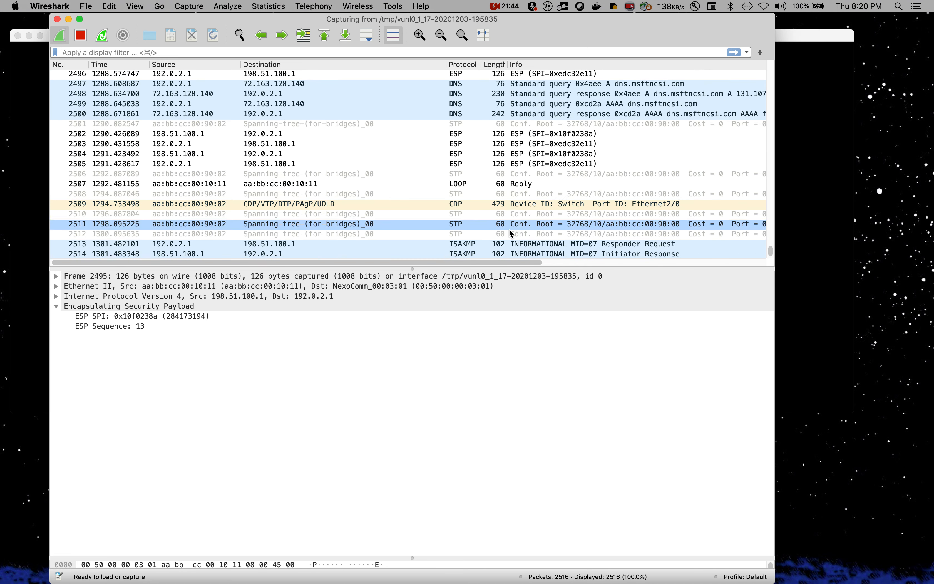
scroll(509, 231, down, 2)
drag(770, 255, 774, 244)
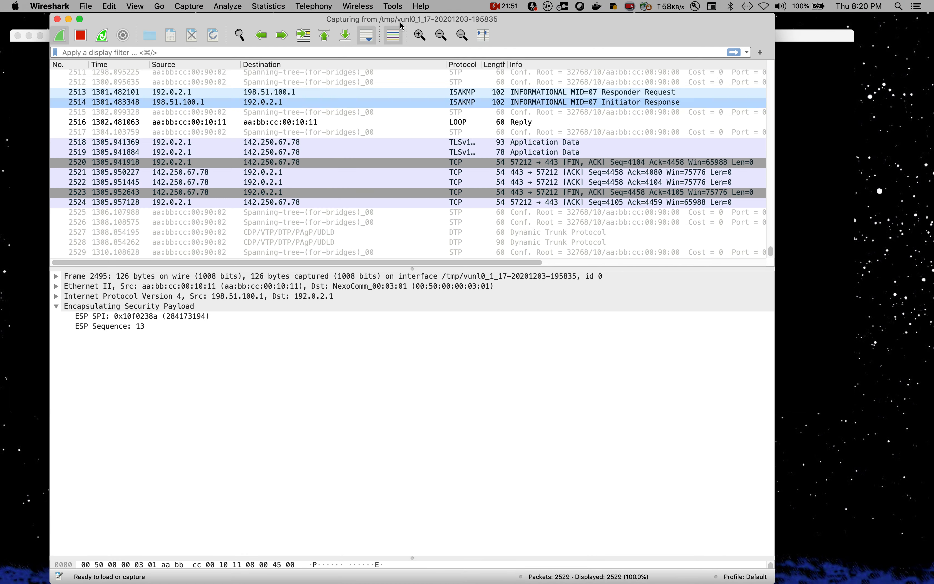
Step: Filter the packet list to isakmp and inspect ISAKMP packet 2431's encrypted INFORMATIONAL payload
click(305, 52)
text(isak)
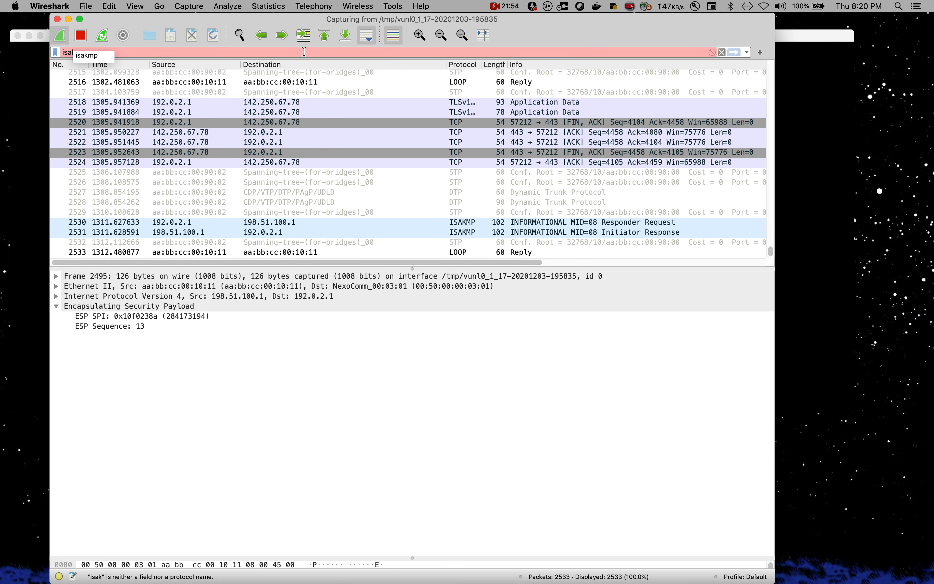
click(87, 56)
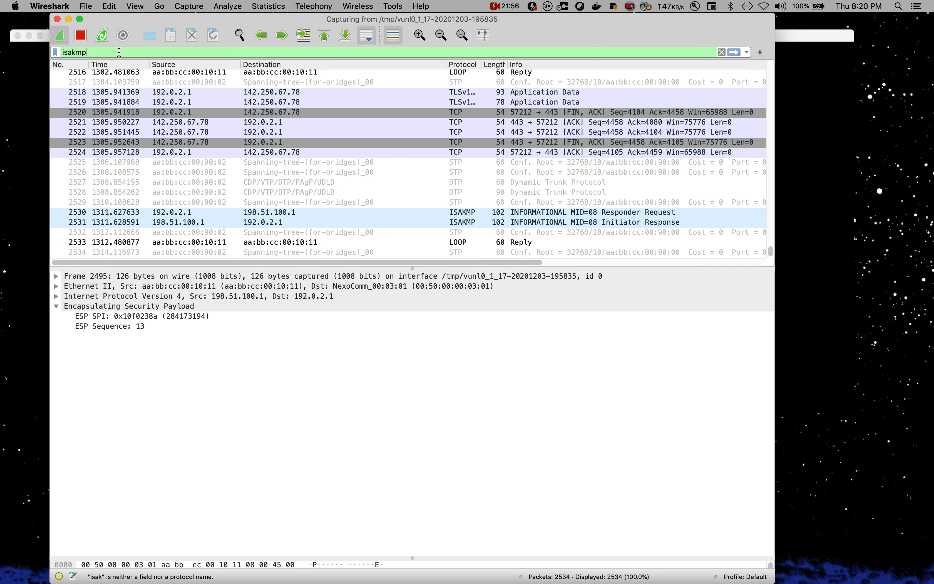
key(Return)
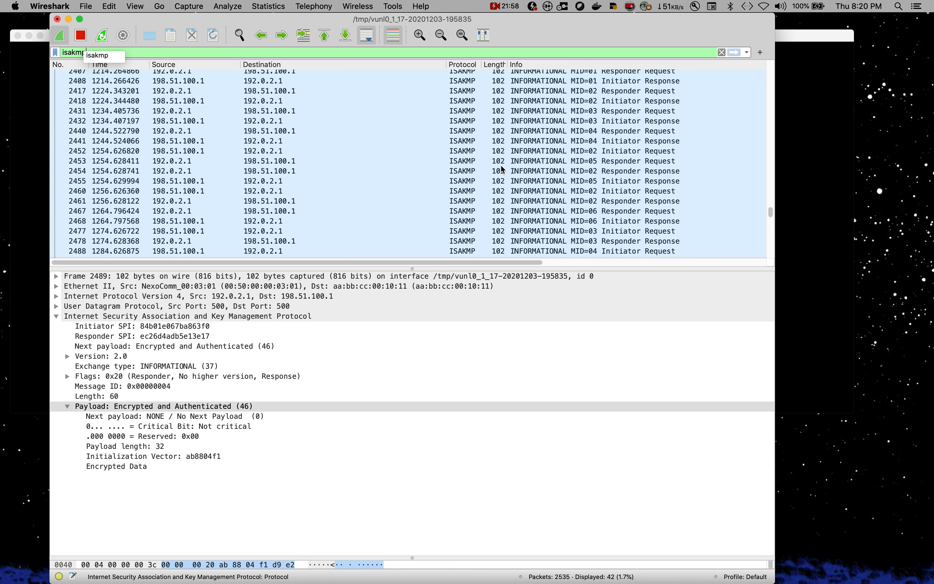
scroll(185, 167, up, 3)
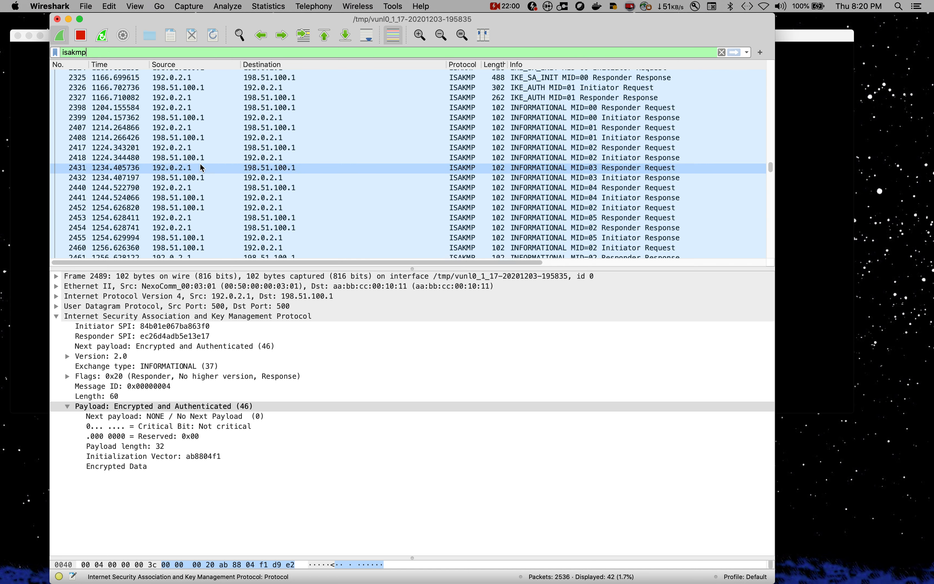
click(188, 169)
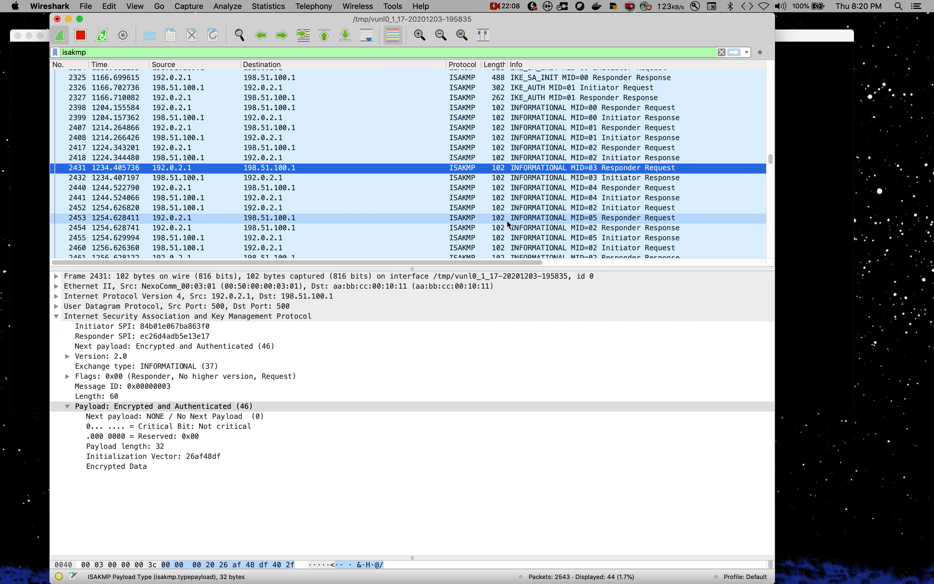
scroll(510, 233, down, 4)
scroll(425, 216, up, 5)
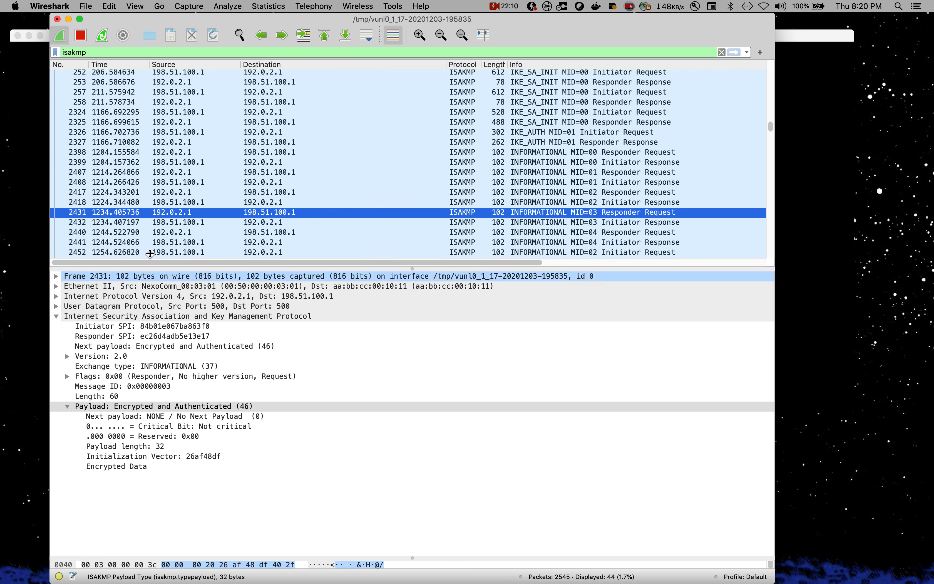
Step: Clear the display filter so all 2600 captured packets are listed again
double_click(115, 53)
text(ipsec)
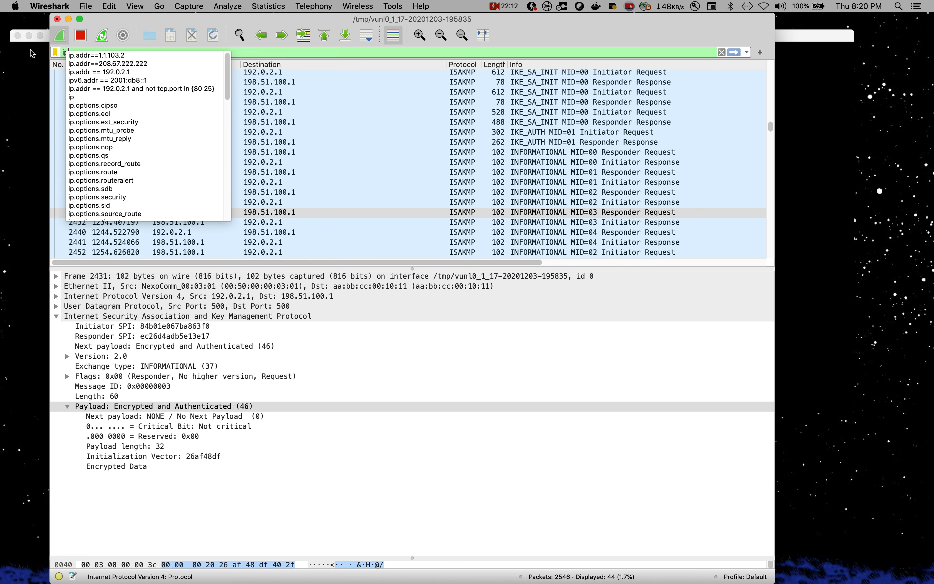
key(BackSpace)
key(BackSpace)
key(BackSpace)
key(BackSpace)
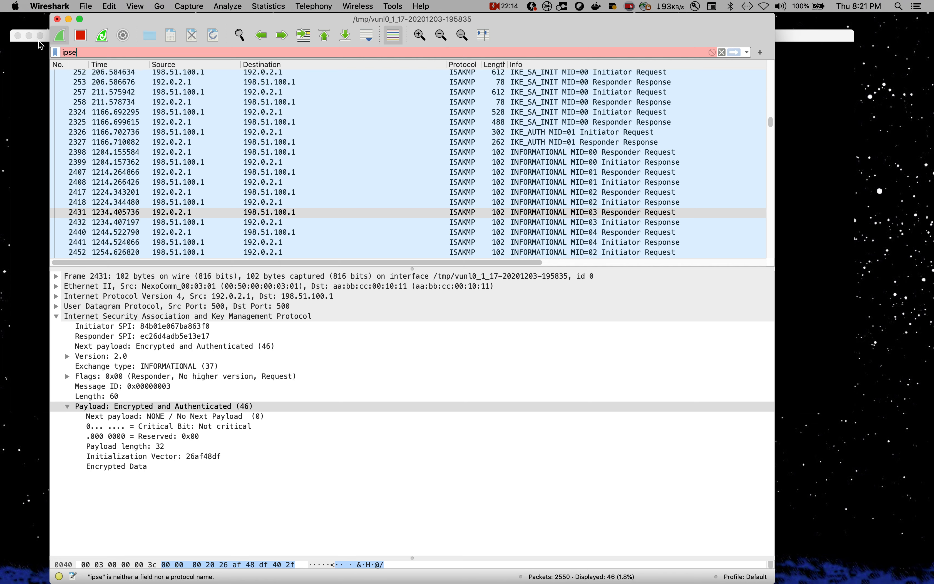
key(BackSpace)
scroll(700, 216, down, 6)
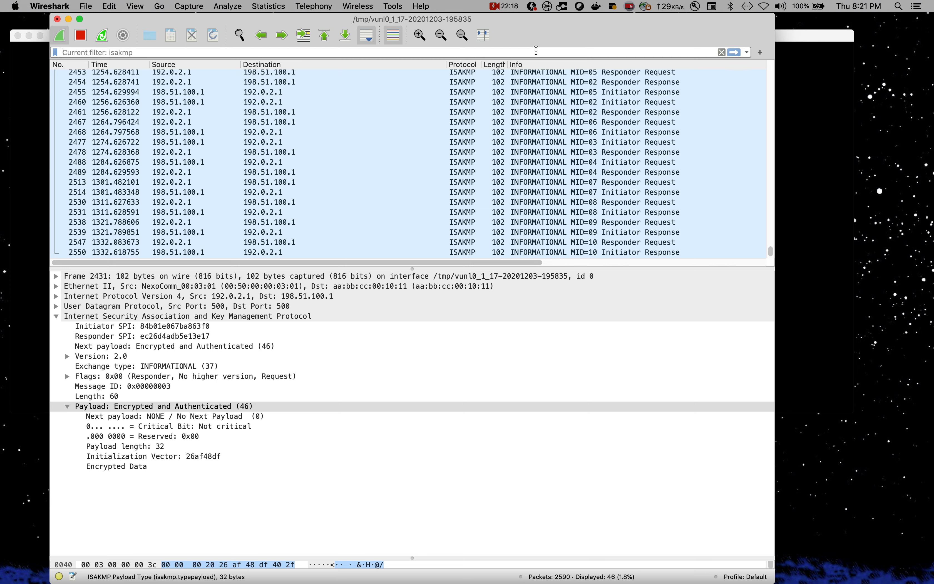
key(Return)
drag(772, 252, 773, 247)
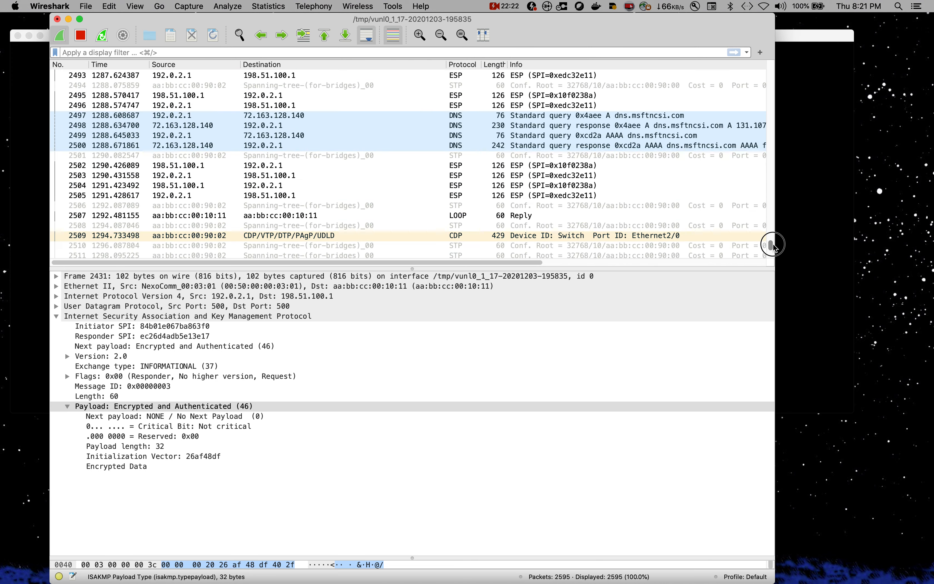
scroll(668, 236, down, 13)
scroll(677, 253, right, 10)
Step: Re-run the ping to 192.168.20.22 from the Branch Command Prompt
scroll(679, 255, left, 10)
key(ctrl+Up)
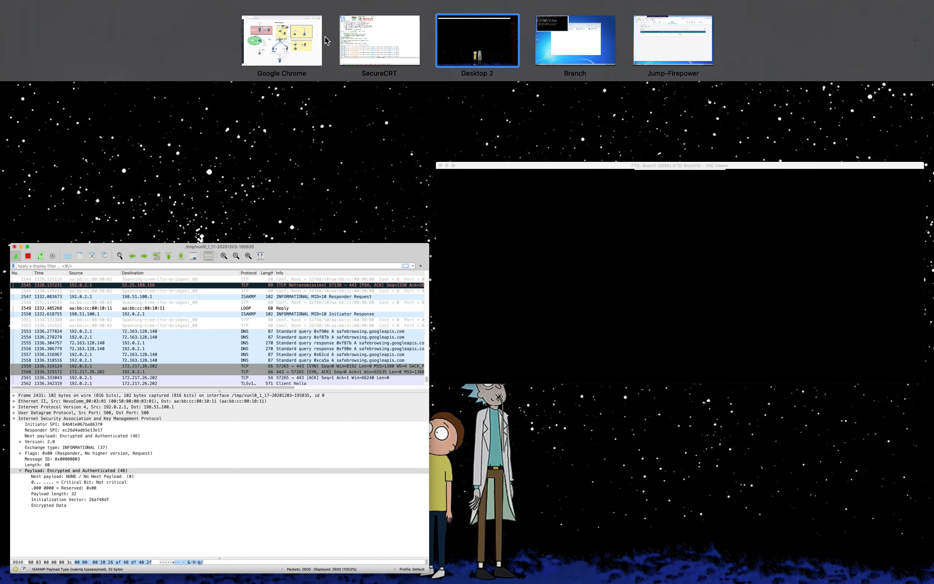
click(567, 40)
key(Up)
key(Return)
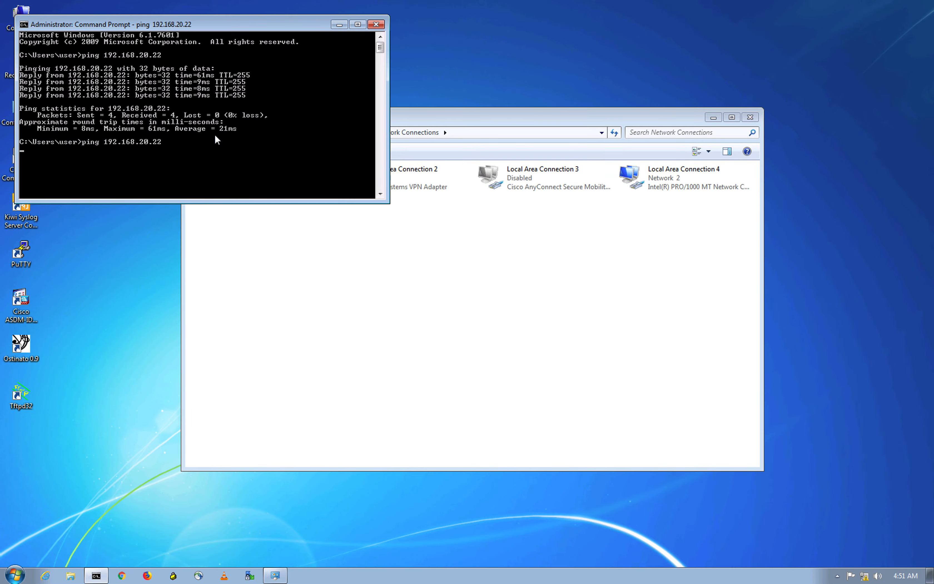
Step: In Wireshark, open ESP packet 2611 (sequence 18) and expand its IPv4 header showing protocol ESP (50)
key(ctrl+Up)
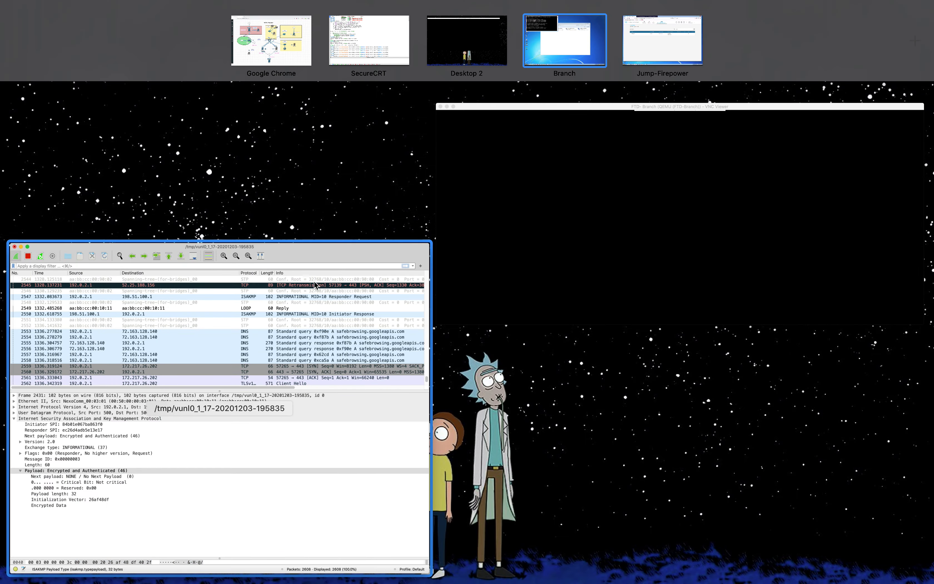
click(316, 285)
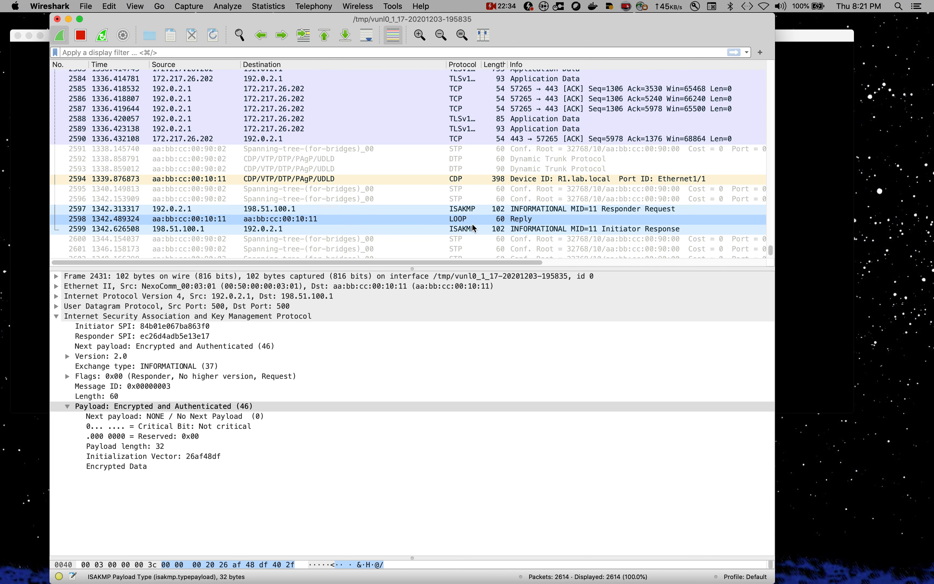
click(526, 214)
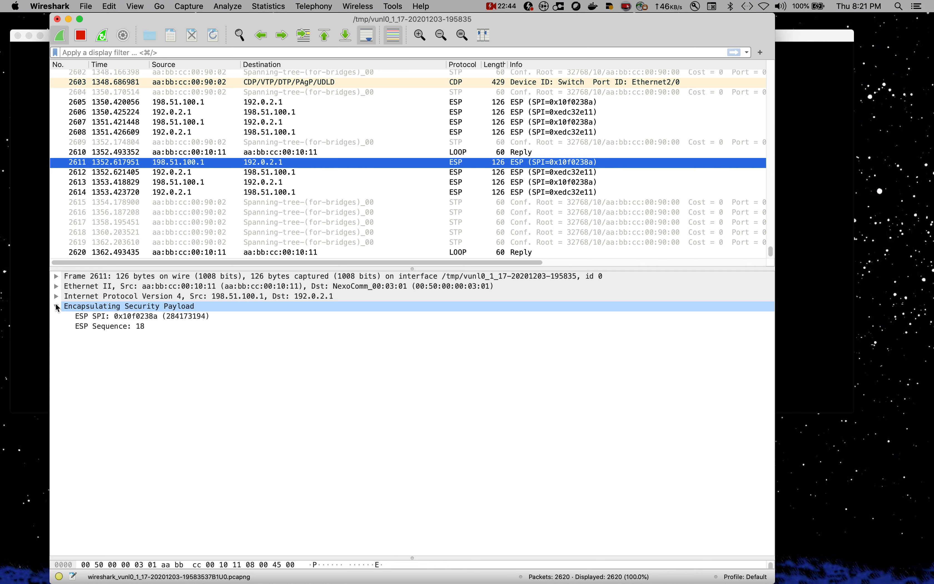
click(56, 297)
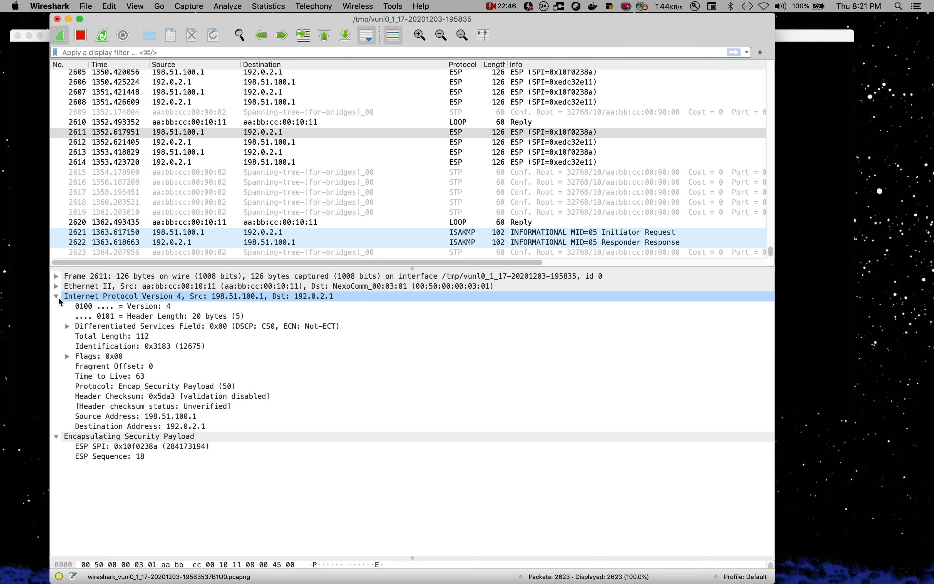
key(ctrl+Up)
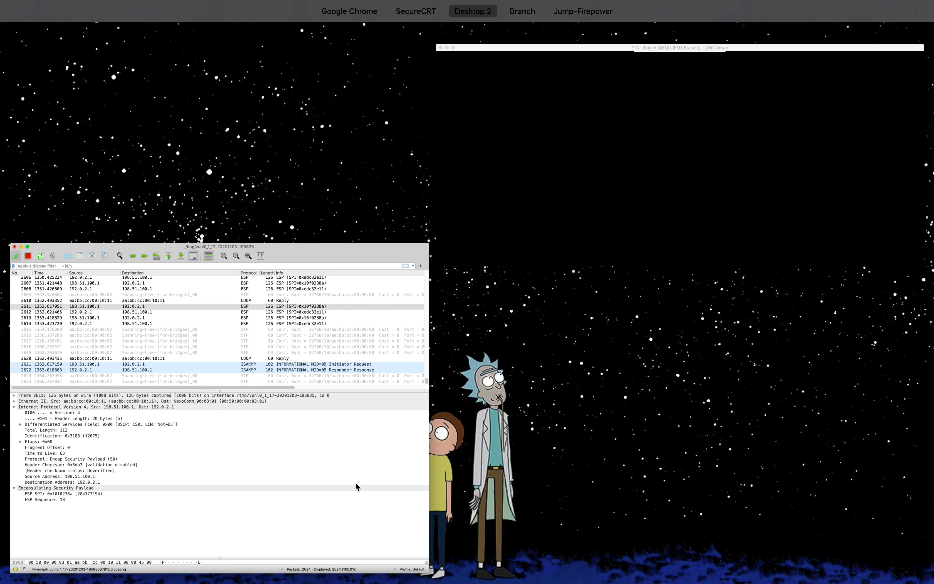
Step: Run show crypto ikev2 sa on FTD-Branch, confirming session UP-ACTIVE with peer 192.0.2.1
click(597, 203)
key(Up)
key(Up)
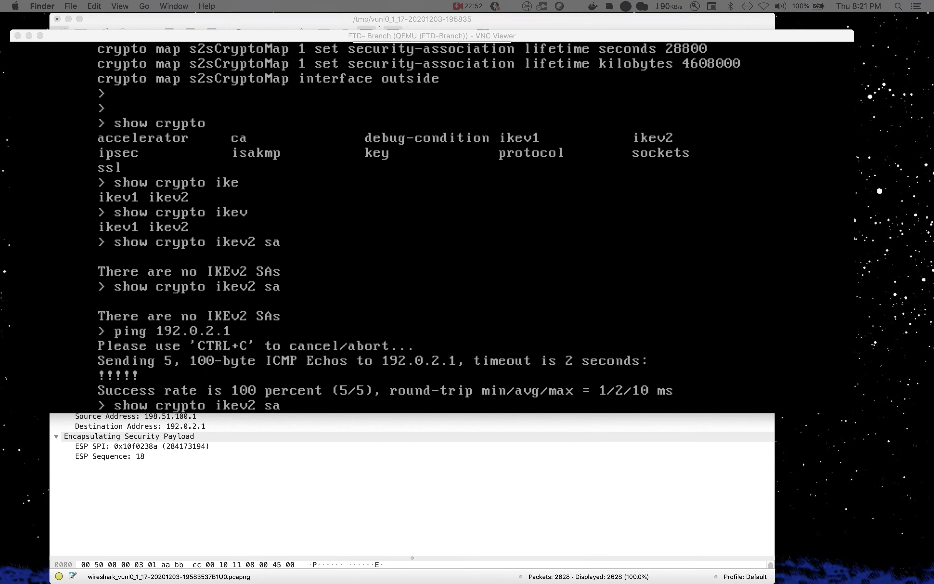
key(ctrl+Up)
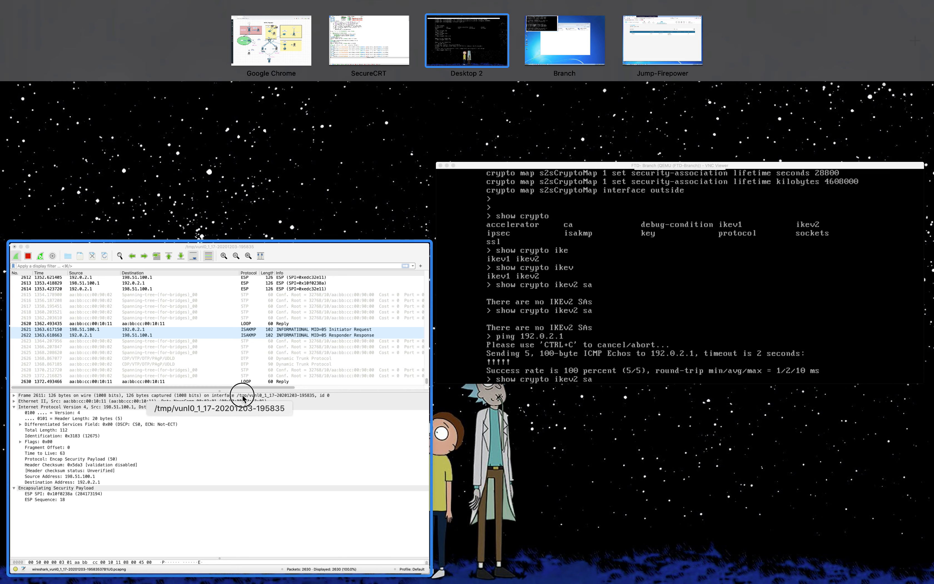
drag(242, 394, 1, 433)
key(ctrl+Up)
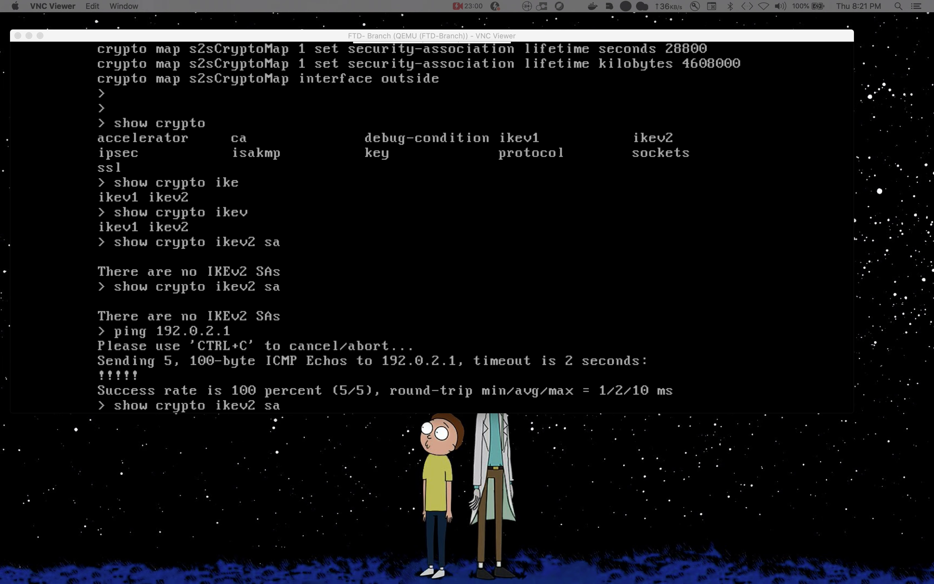
click(475, 286)
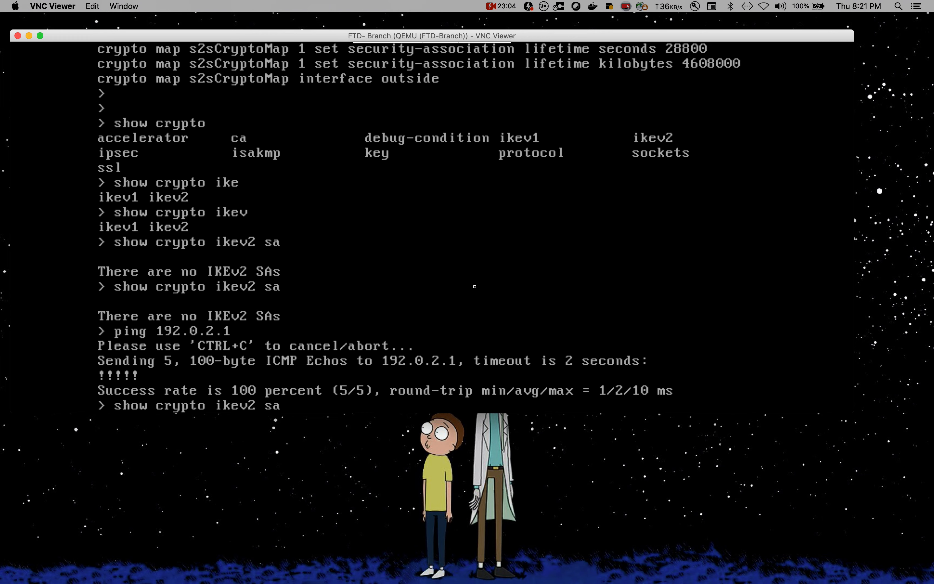
key(Return)
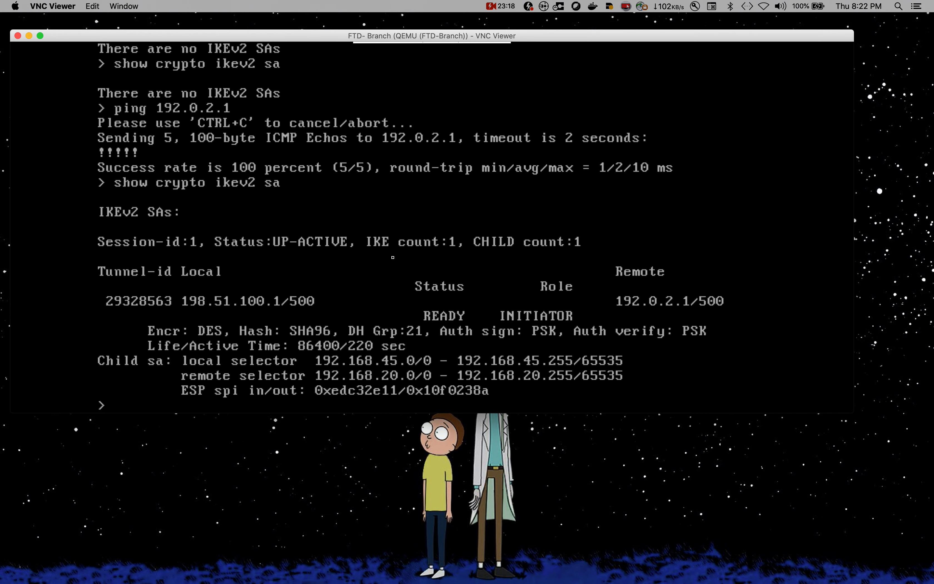
key(Return)
key(Return)
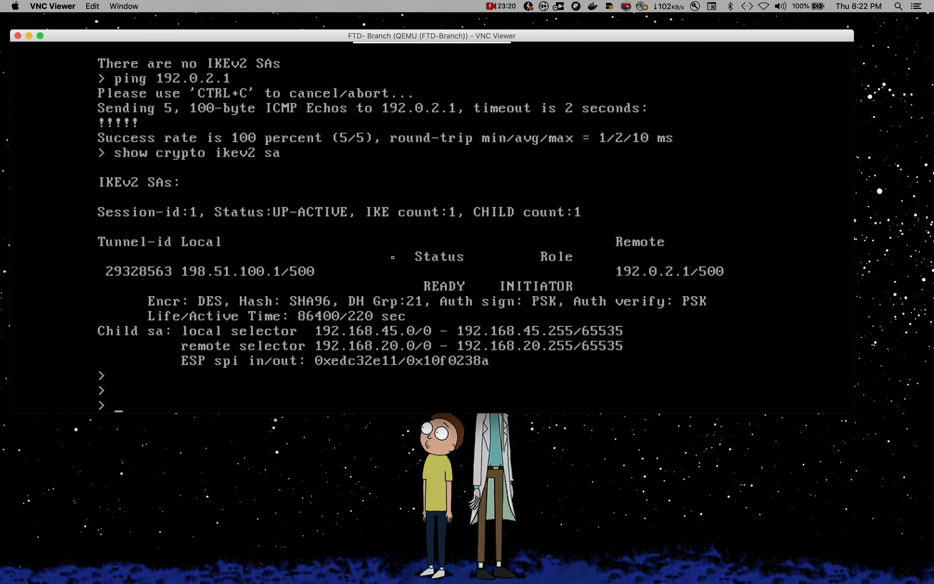
text(show crypto)
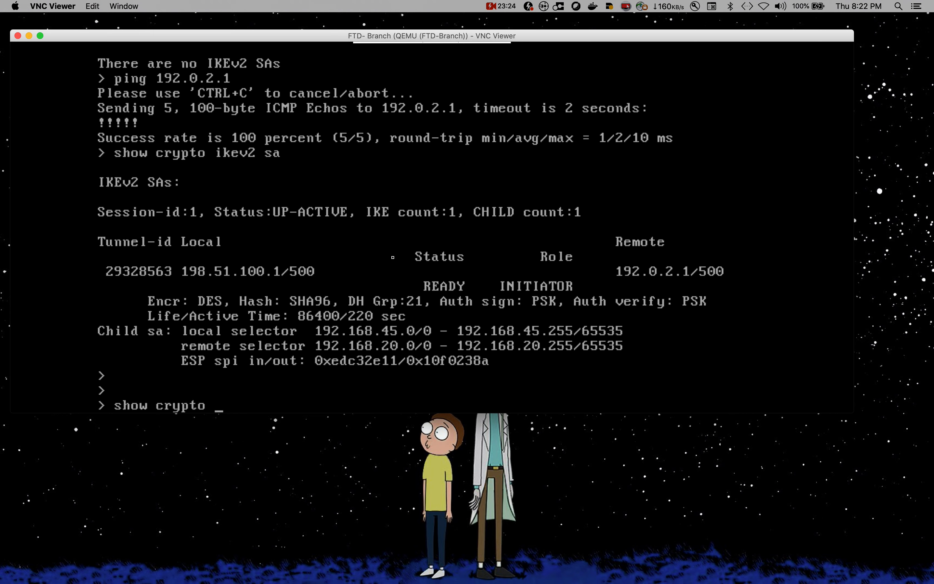
Step: Run show vpn-sessiondb detail l2l to view the LAN-to-LAN session with 19 packets encrypted and decrypted
key(BackSpace)
key(BackSpace)
key(BackSpace)
key(BackSpace)
key(BackSpace)
key(BackSpace)
key(BackSpace)
key(BackSpace)
key(BackSpace)
key(BackSpace)
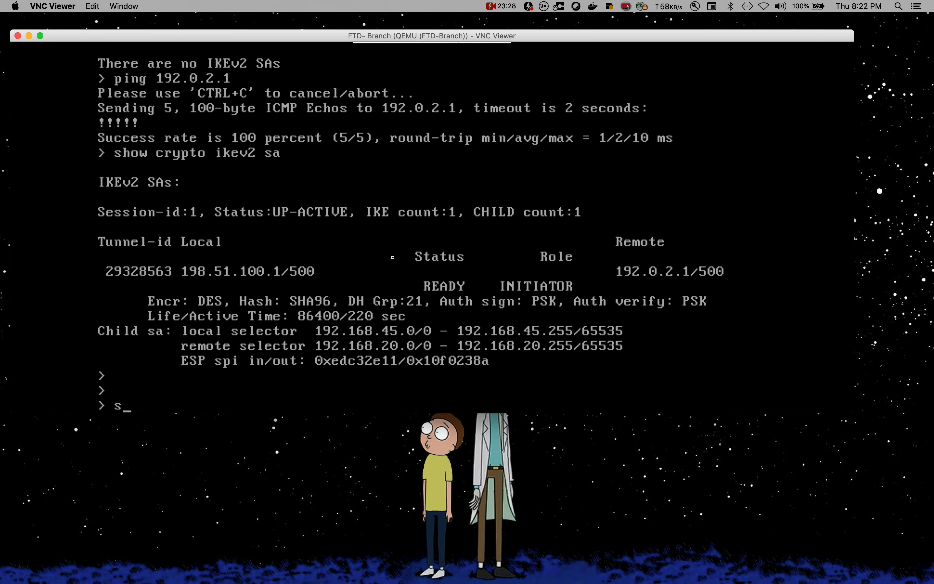
text(how vpn-se)
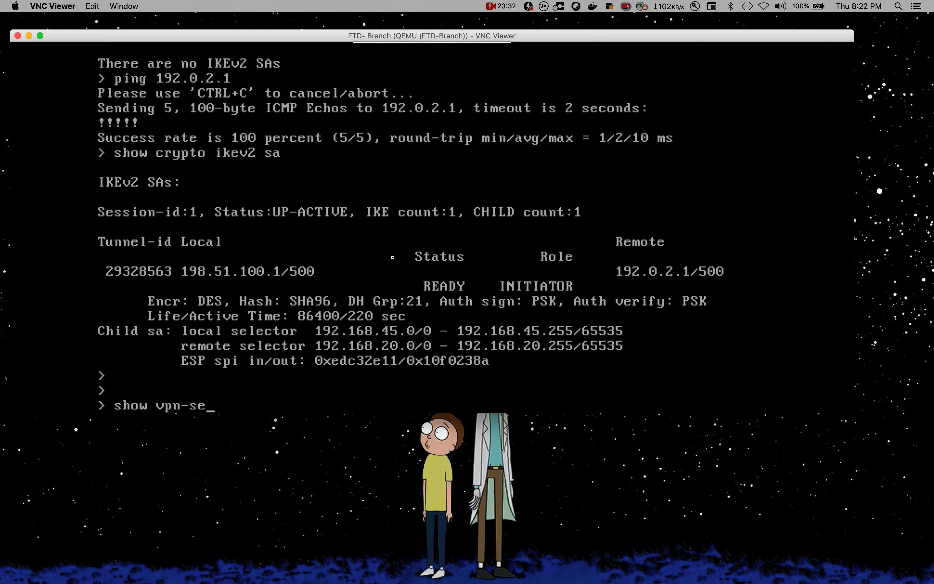
text(ssiondb de)
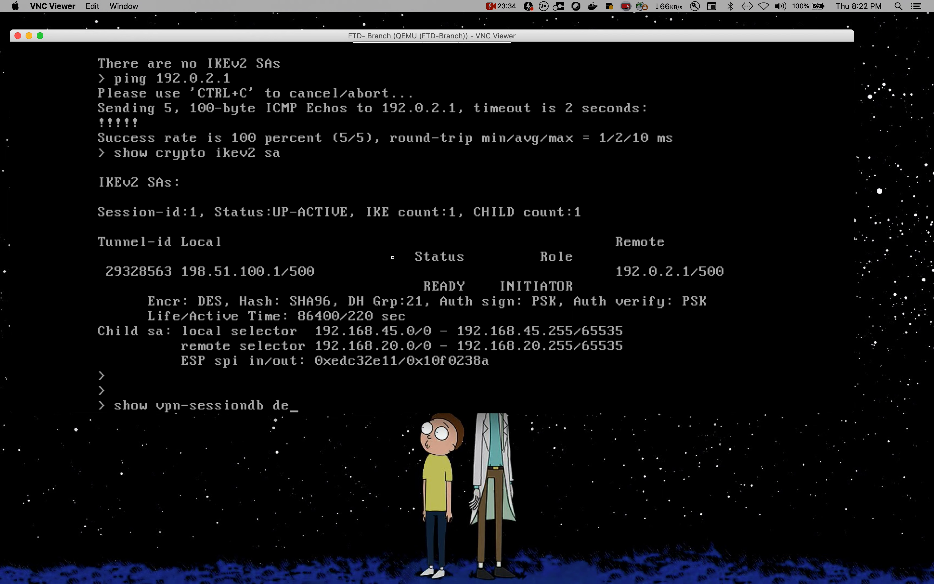
text(tail l2l)
key(Return)
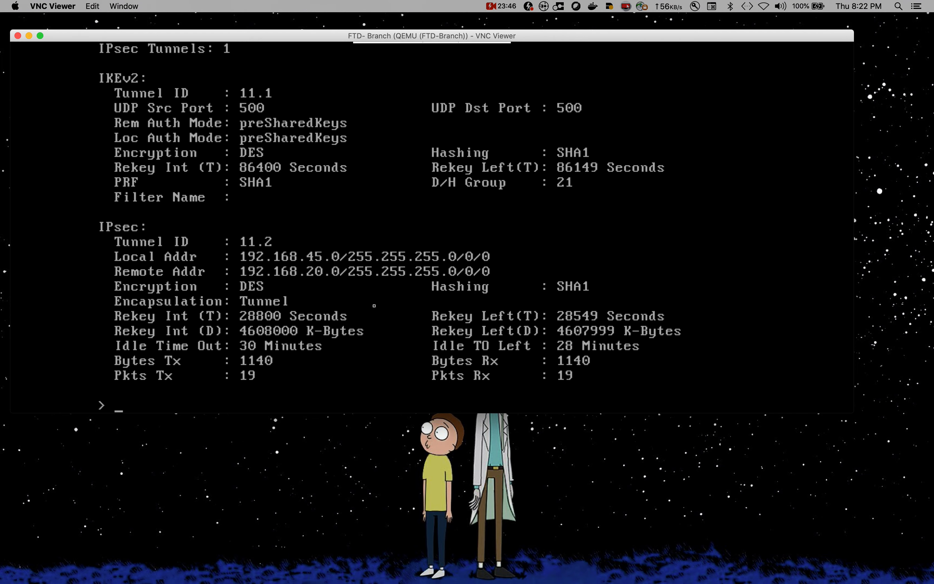
key(Return)
key(Return)
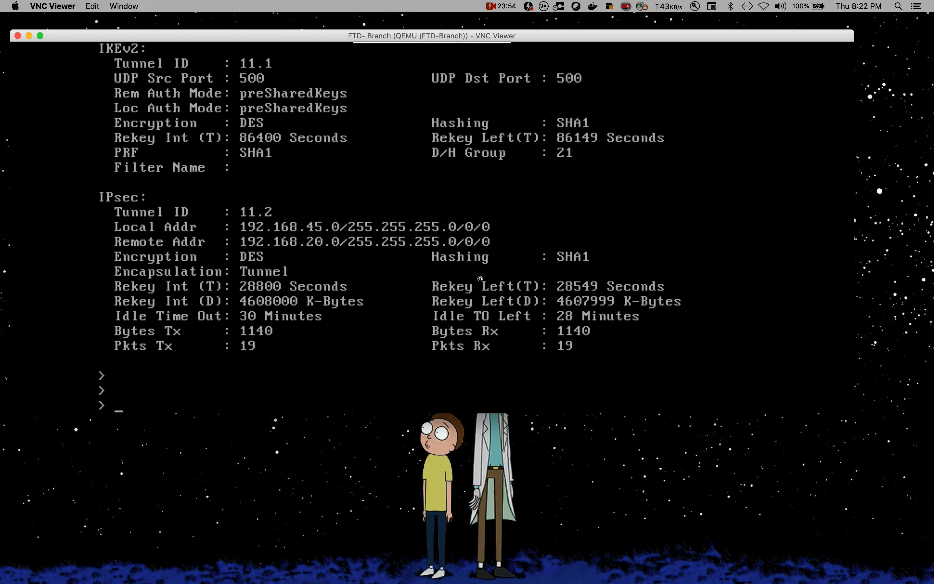
Step: Run show crypto ipsec sa, listing active inbound and outbound esp-des esp-sha-hmac SAs
text(show crypto ipse)
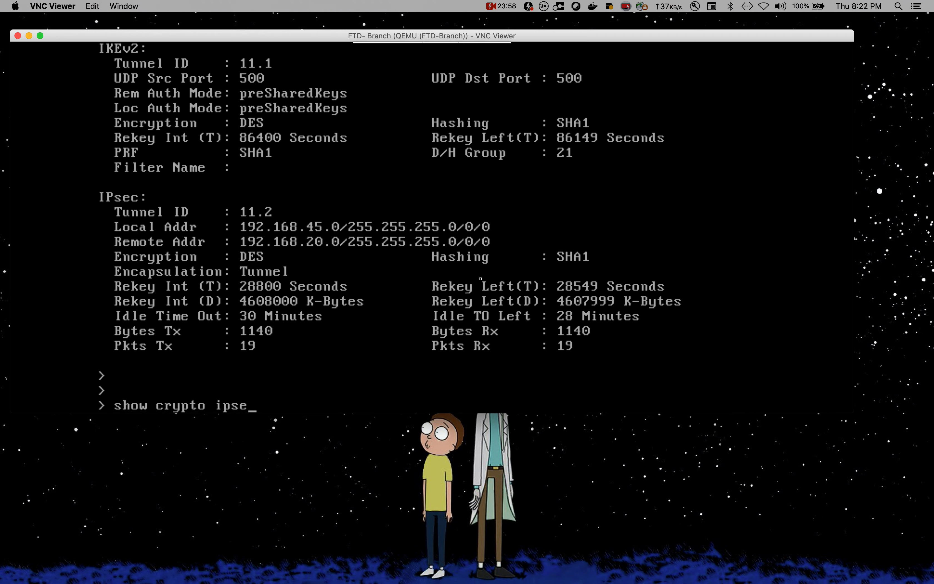
text(c sa)
key(Return)
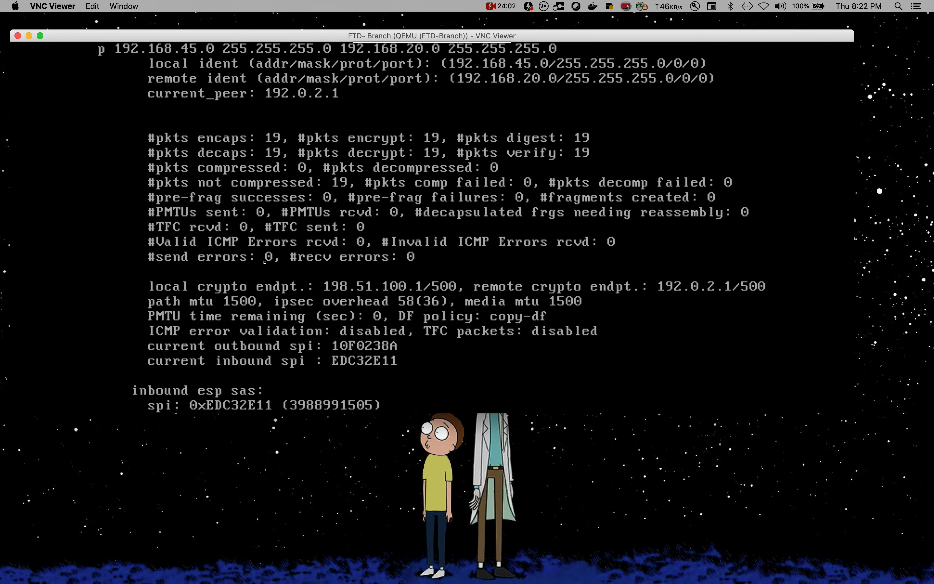
click(508, 471)
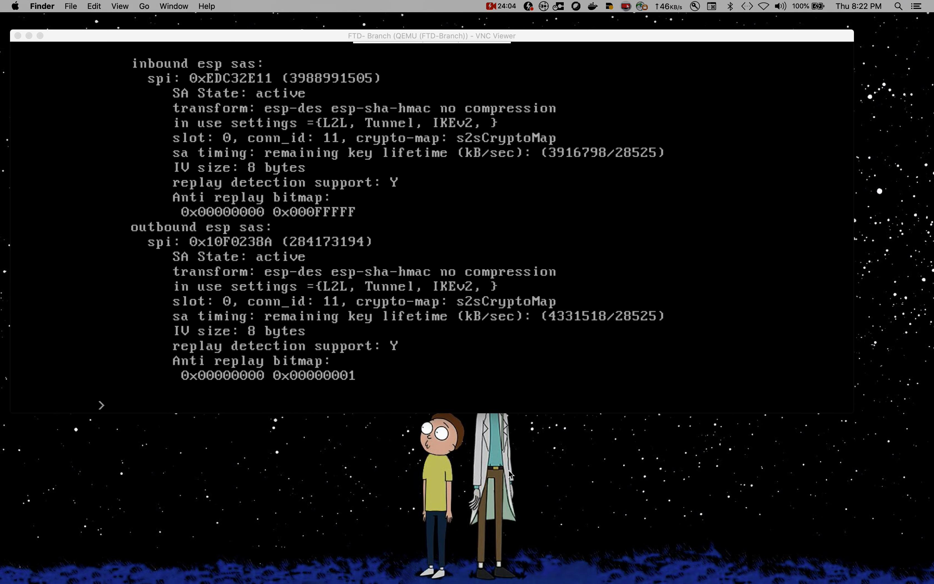
key(ctrl+Up)
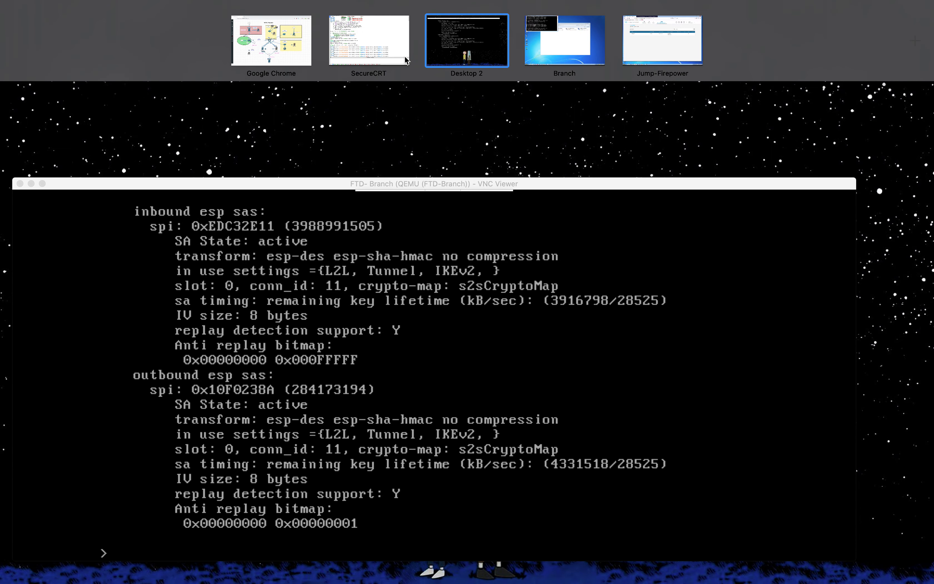
Step: Switch to the desktop showing Firepower Device Manager's site-to-site VPN list
click(256, 46)
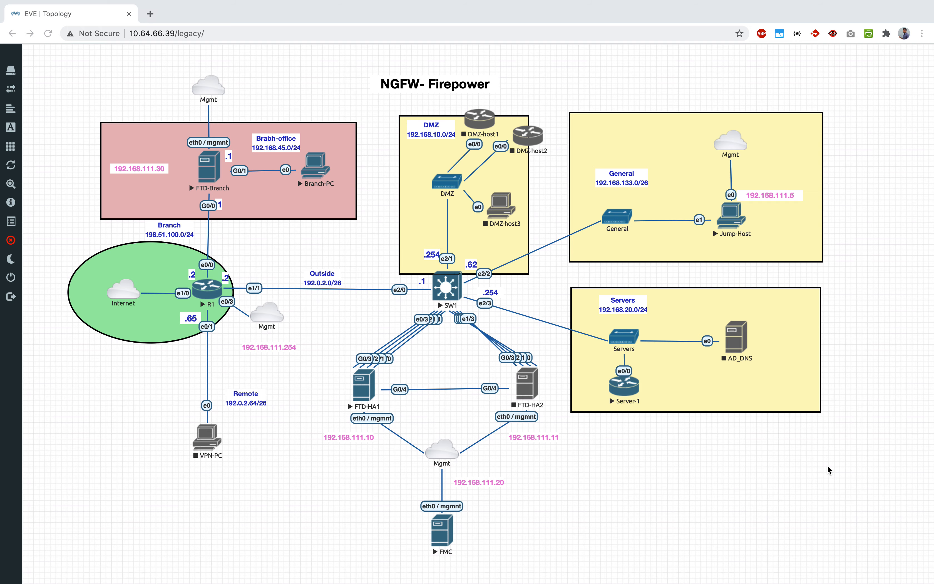
key(ctrl+Up)
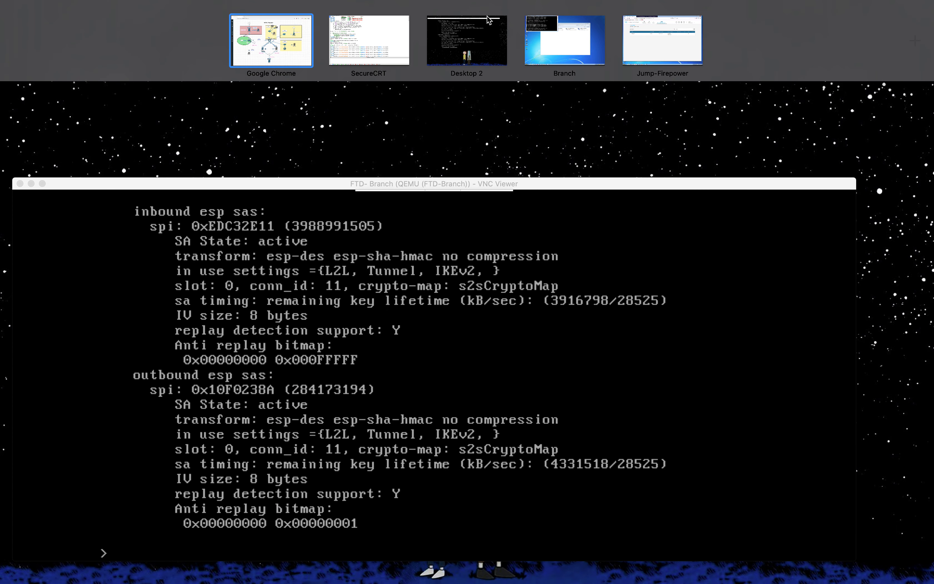
mouse_move(384, 56)
mouse_move(575, 70)
click(635, 57)
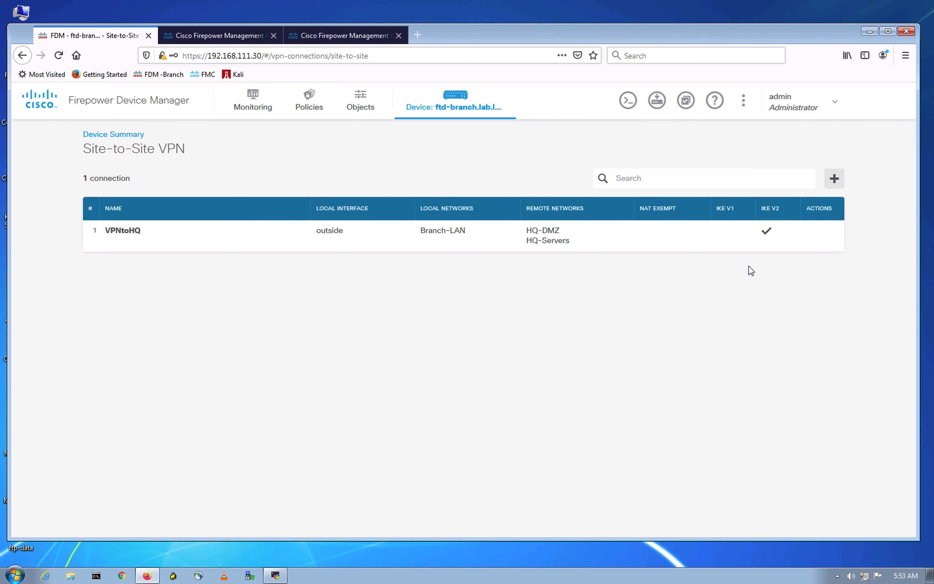
Step: Edit VPNtoHQ and view DES-NEW's IKEv2 policy: DES, SHA, 86400-second lifetime
click(821, 234)
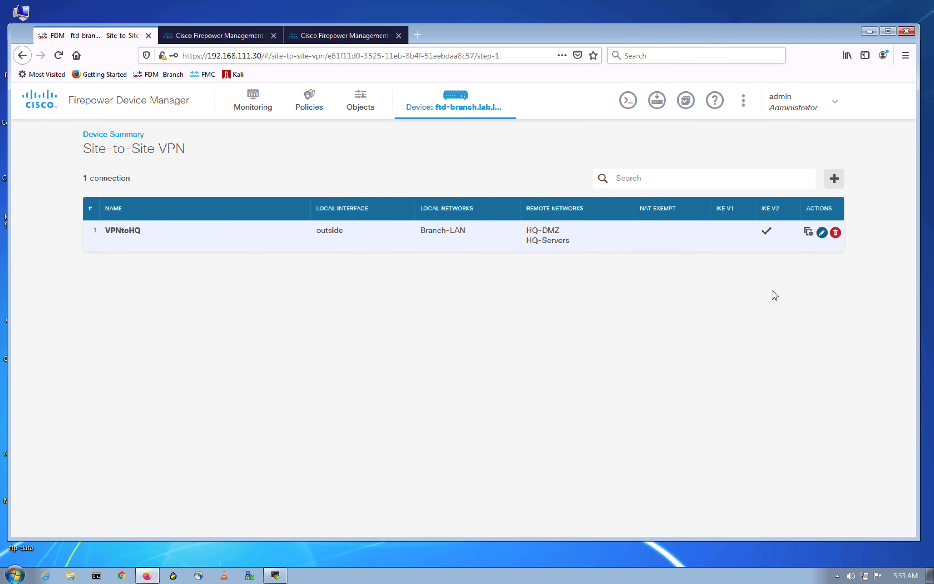
scroll(250, 323, down, 4)
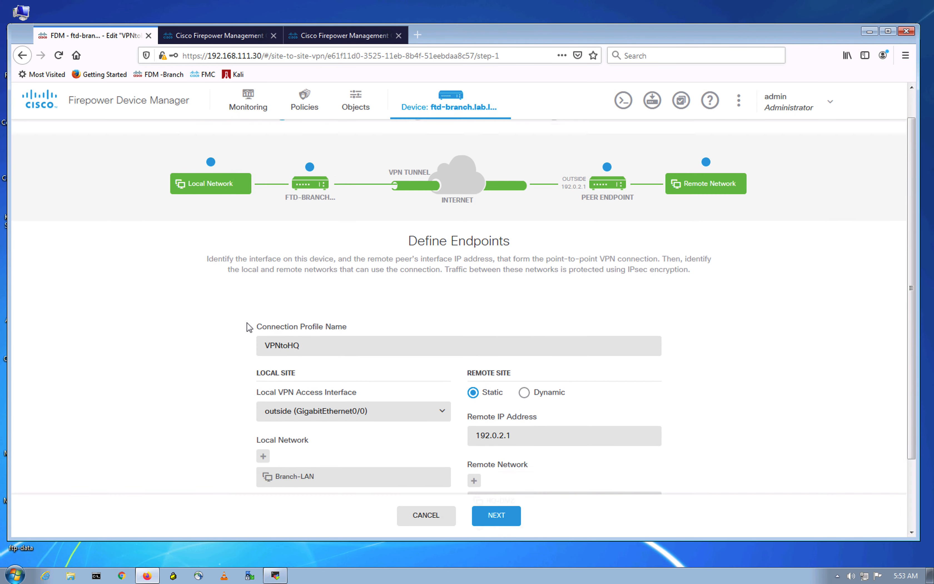
click(494, 502)
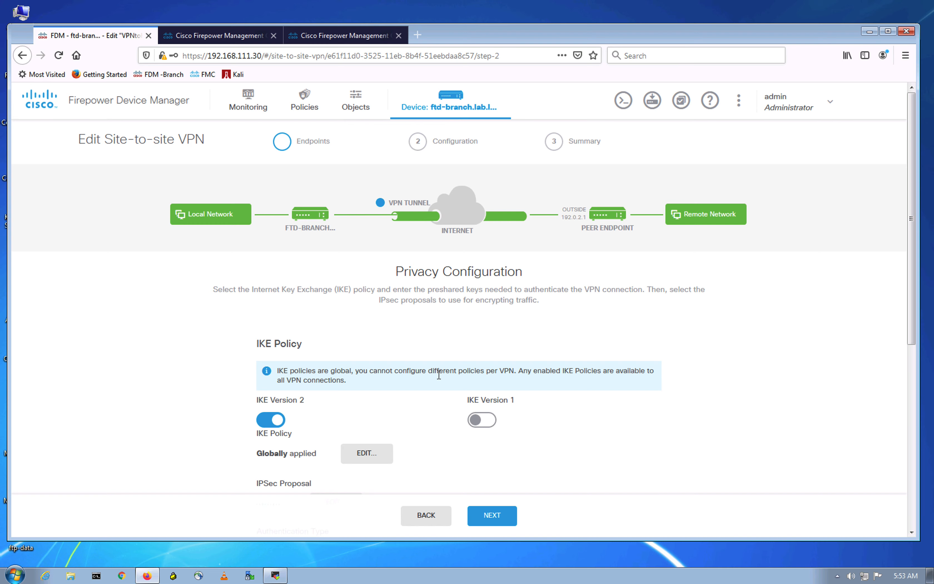
scroll(407, 370, down, 4)
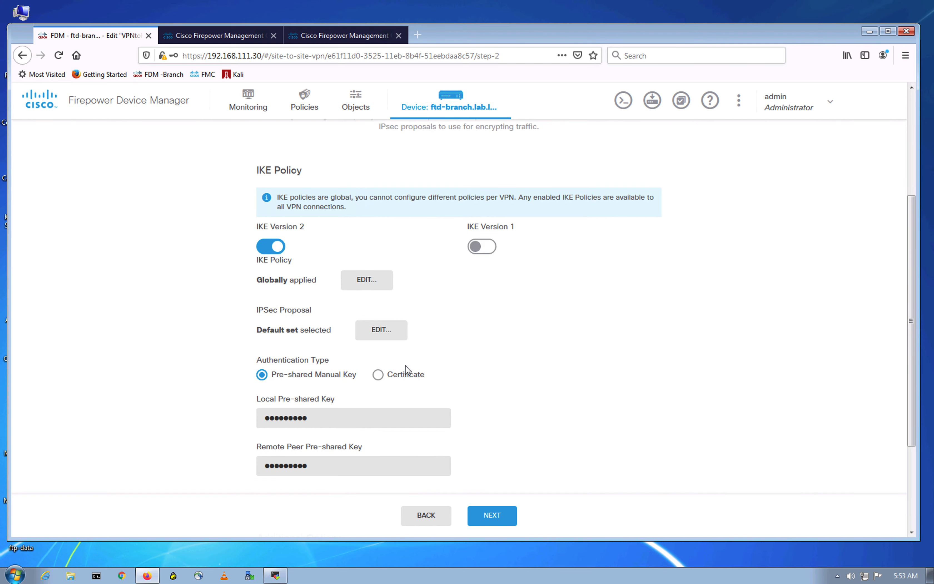
click(374, 287)
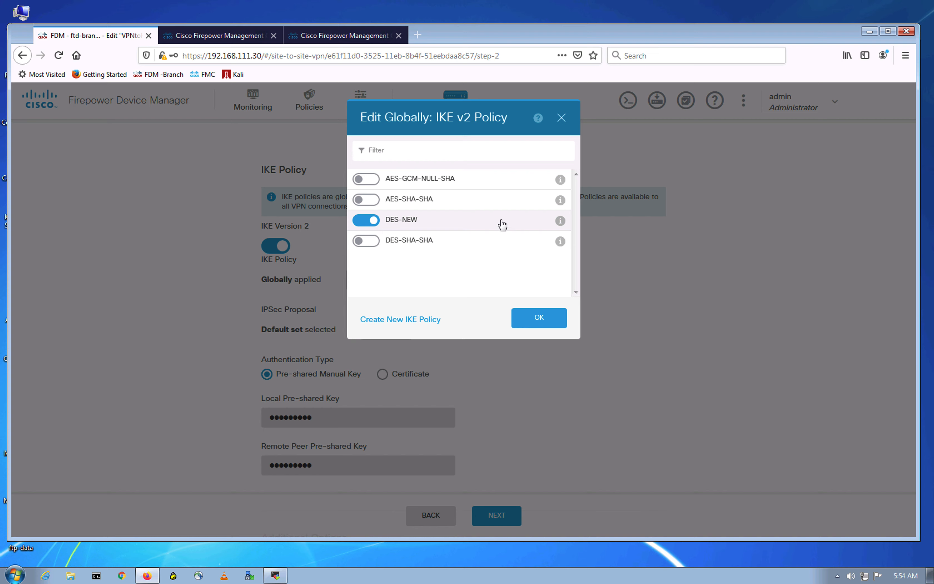
click(560, 221)
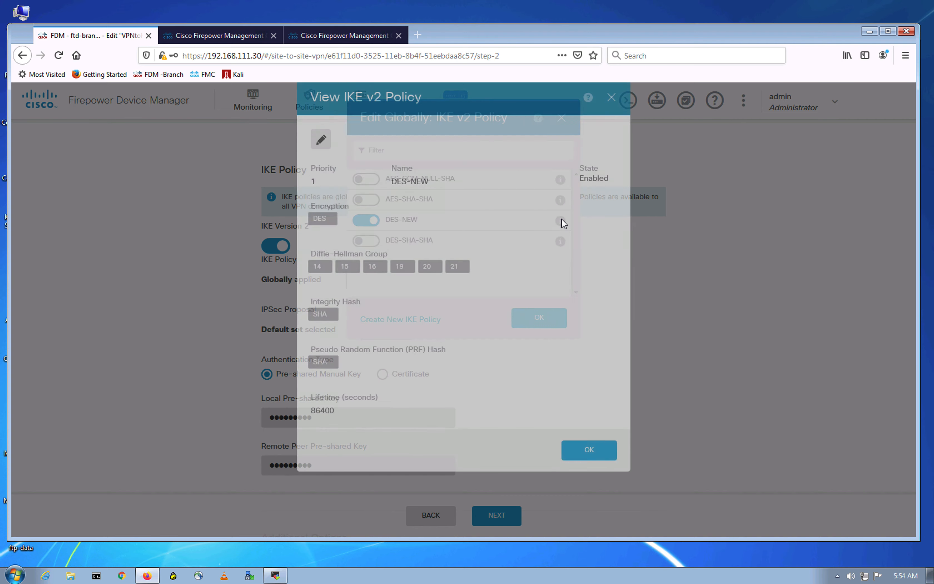